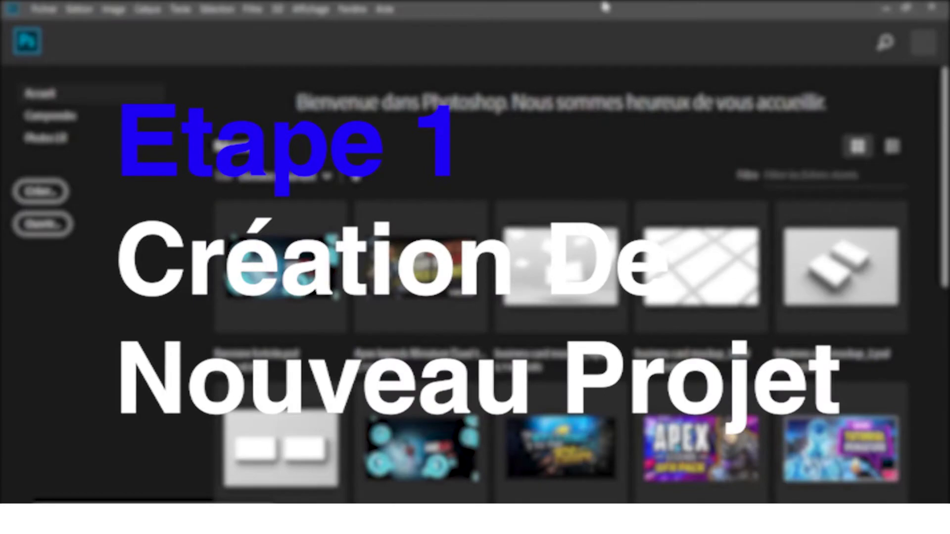
scroll(638, 198, down, 9)
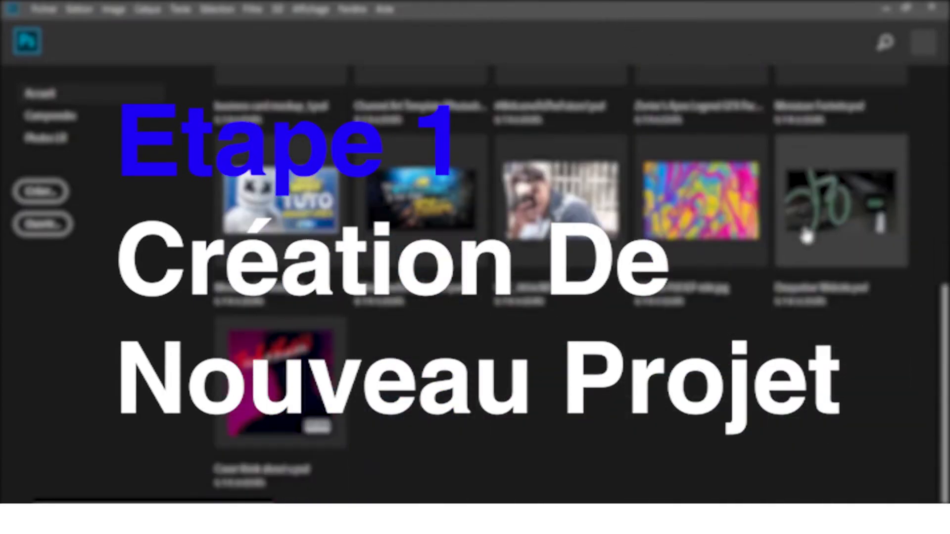
scroll(814, 292, up, 8)
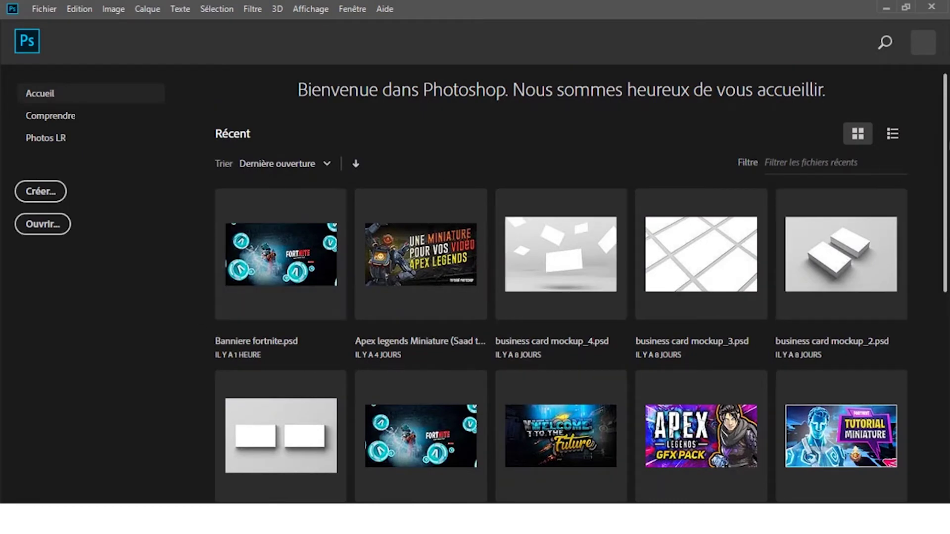
scroll(581, 287, down, 1)
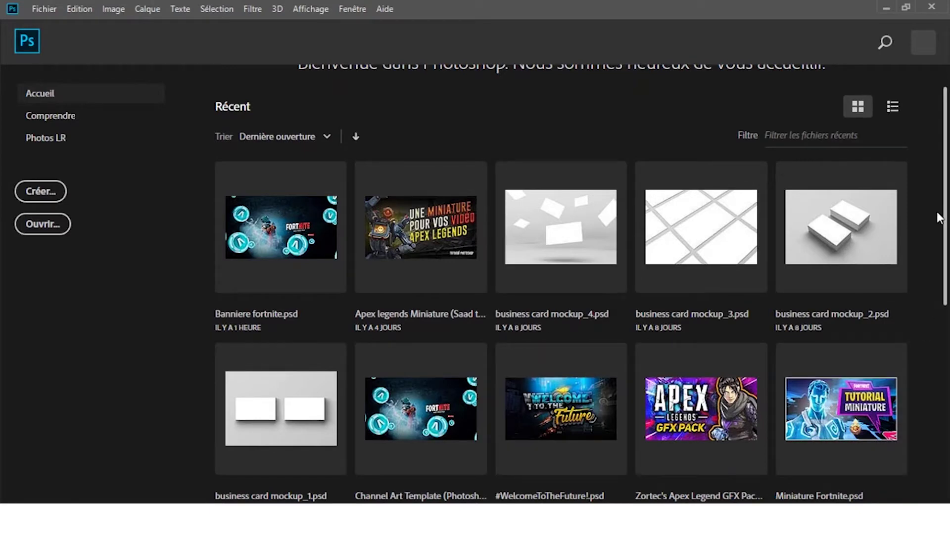
scroll(939, 218, up, 1)
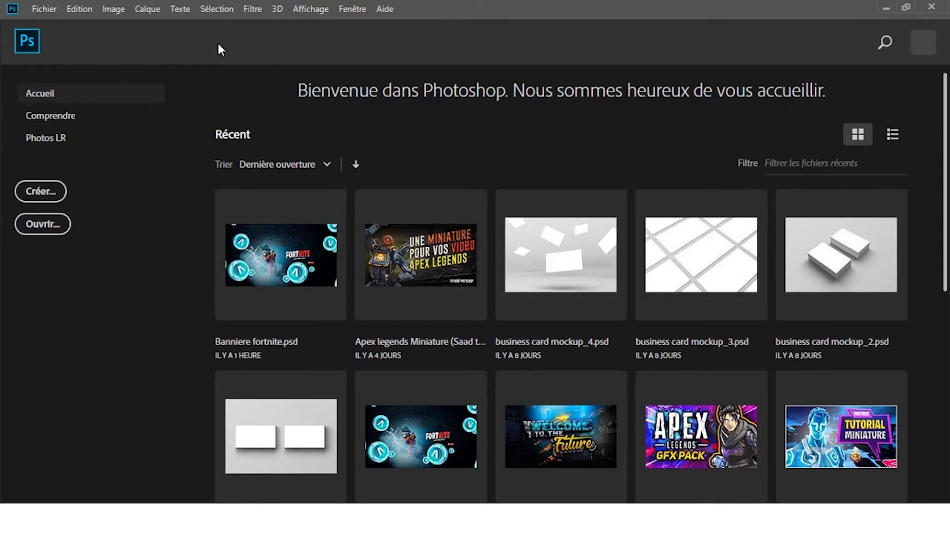
click(44, 9)
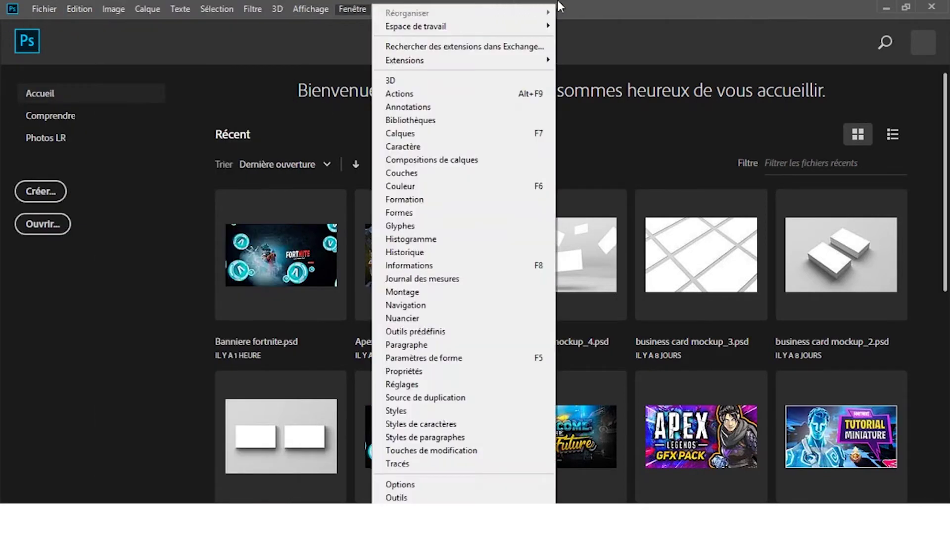
click(588, 2)
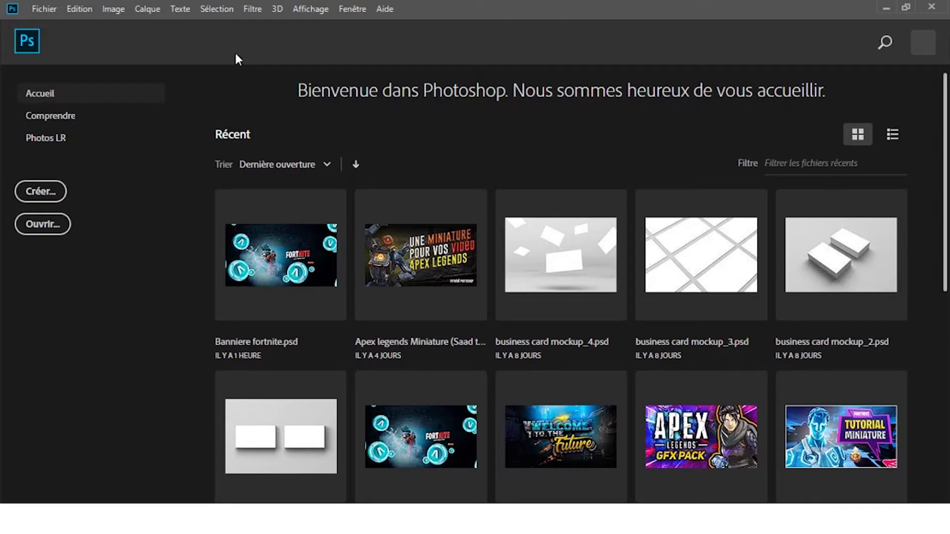
click(48, 14)
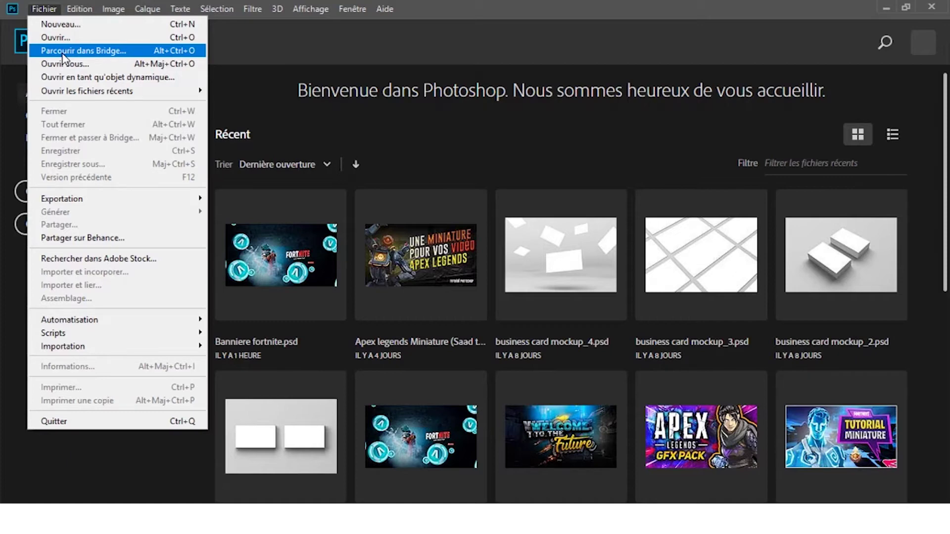
mouse_move(121, 91)
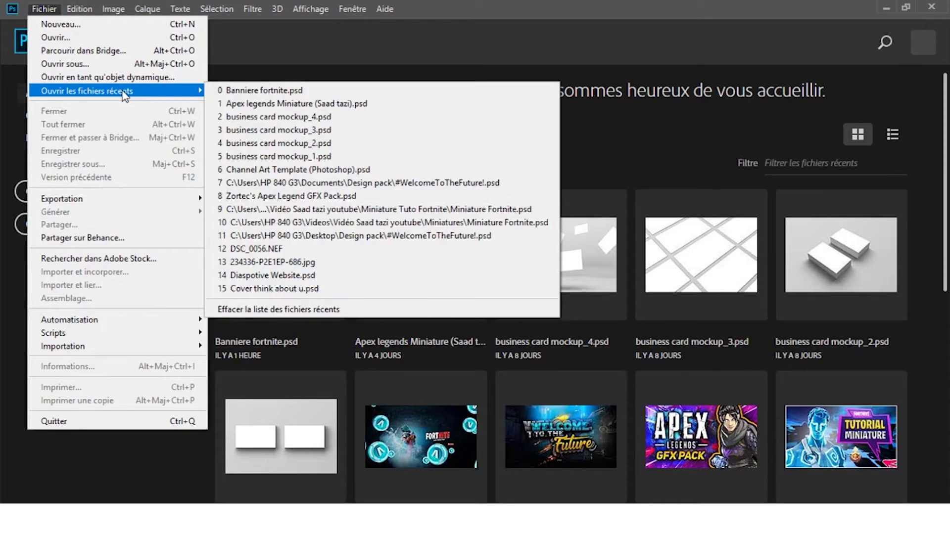
click(534, 3)
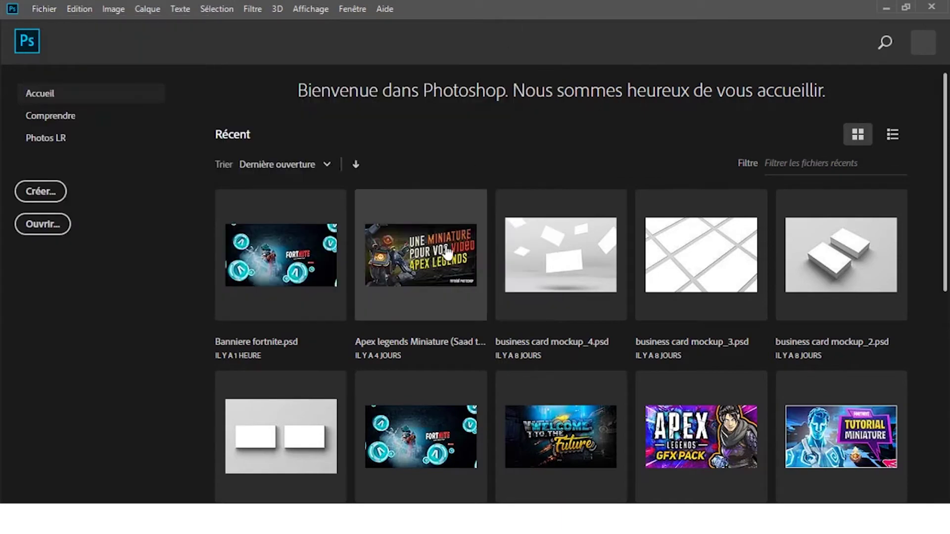
scroll(269, 141, down, 4)
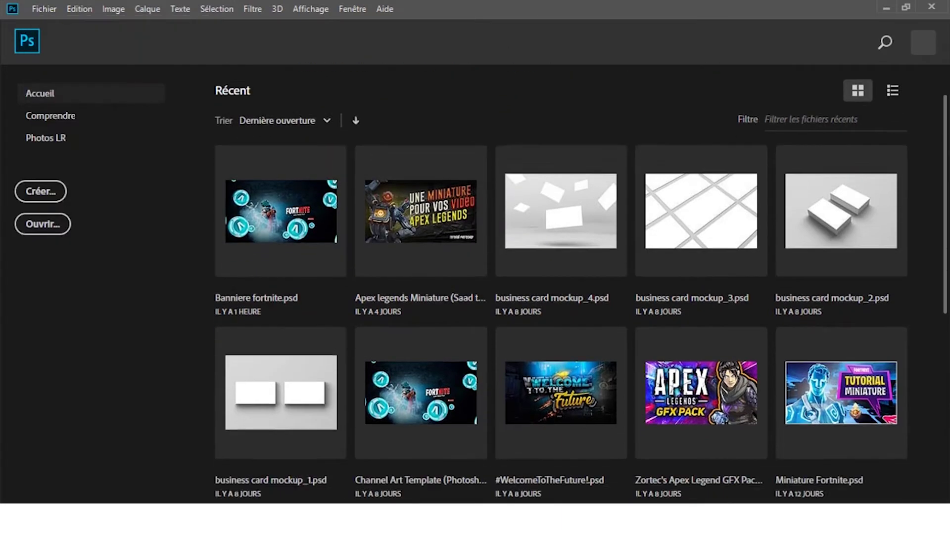
drag(947, 232, 945, 115)
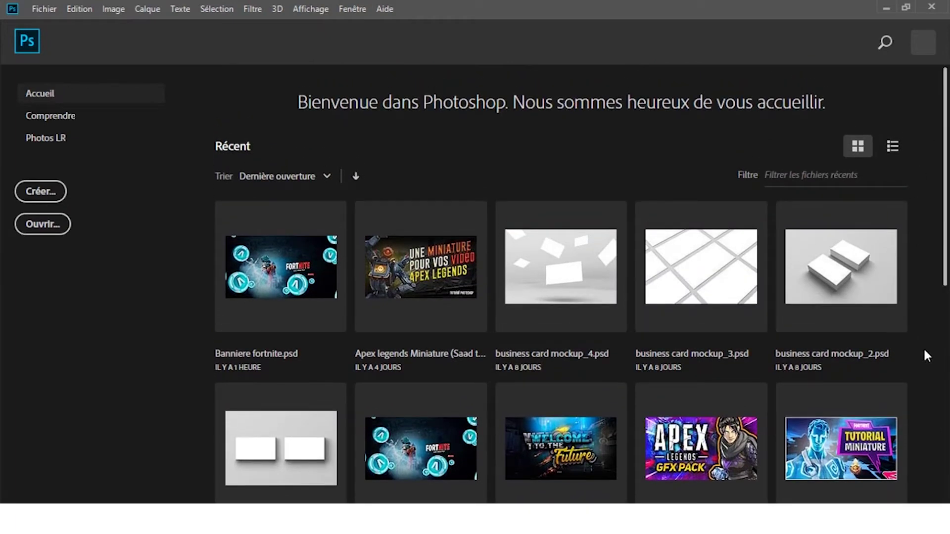
drag(945, 201, 946, 170)
click(44, 8)
mouse_move(107, 322)
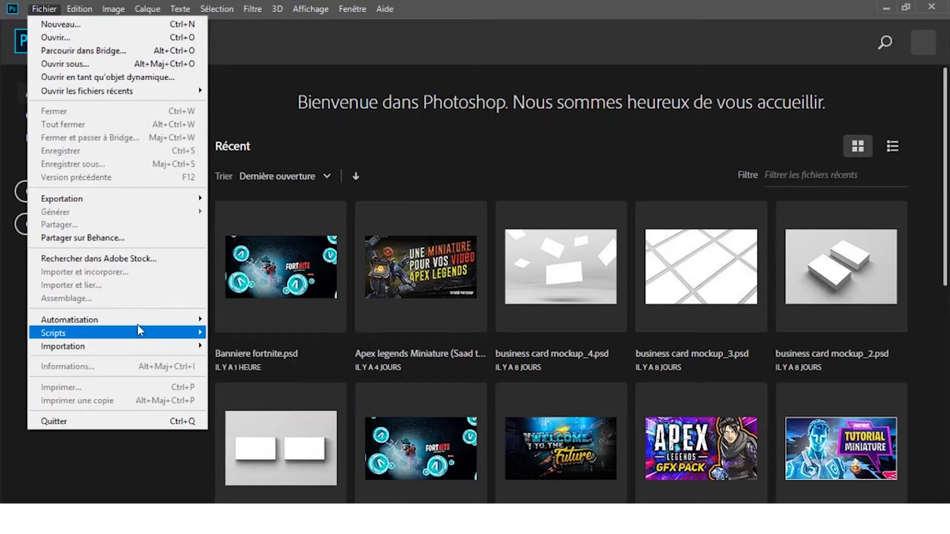
click(530, 3)
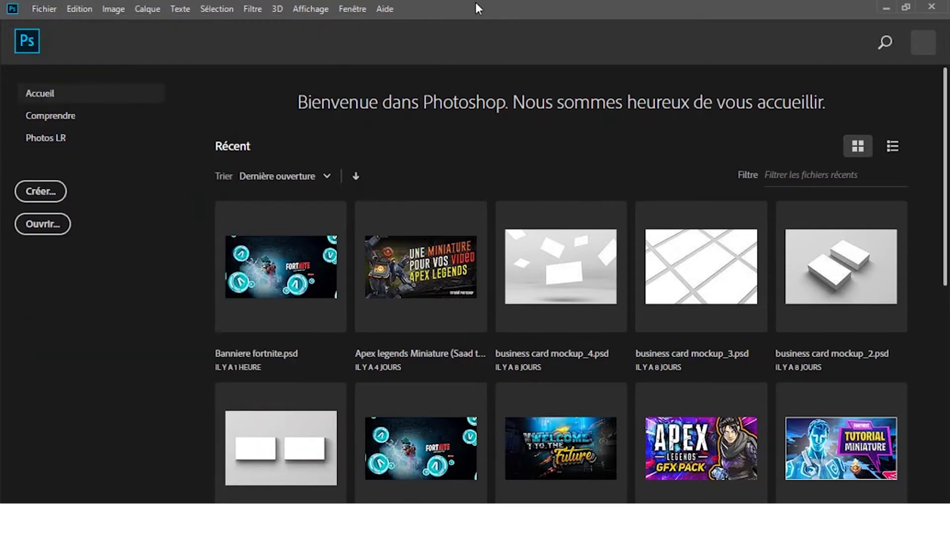
Start a new document and look through the recent and saved presets
click(39, 8)
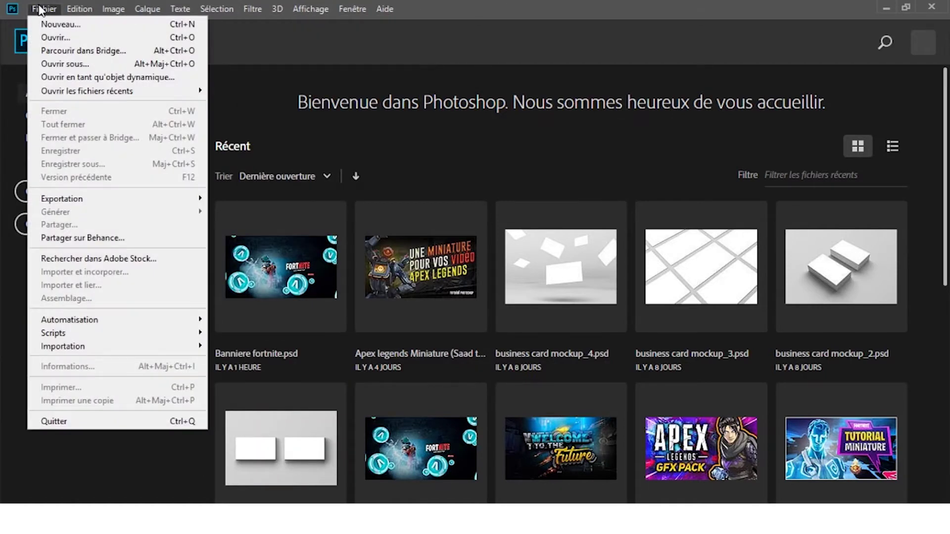
click(59, 23)
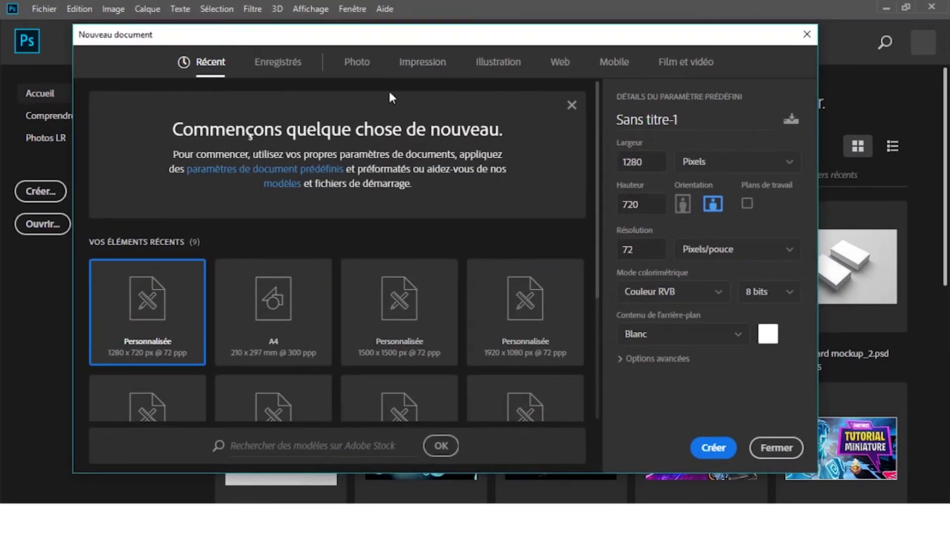
drag(601, 123, 588, 277)
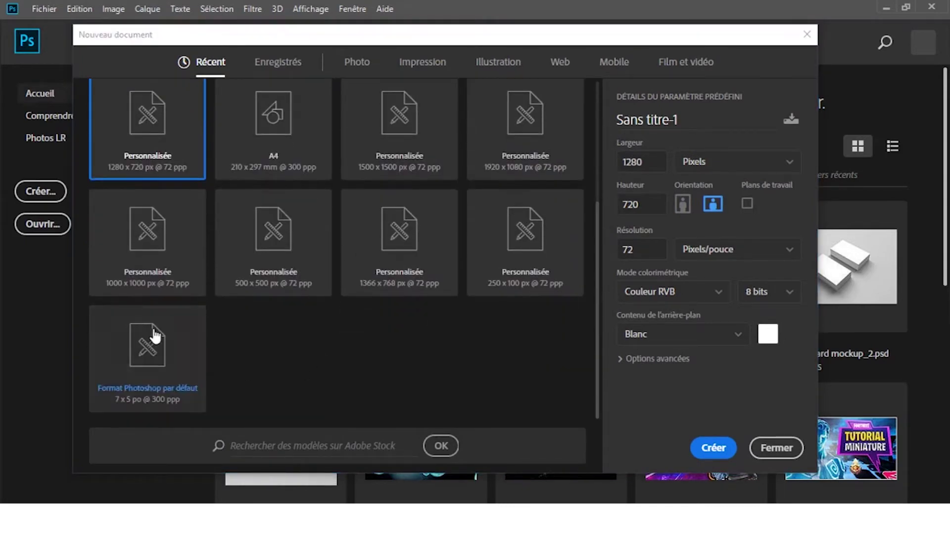
drag(596, 282, 586, 200)
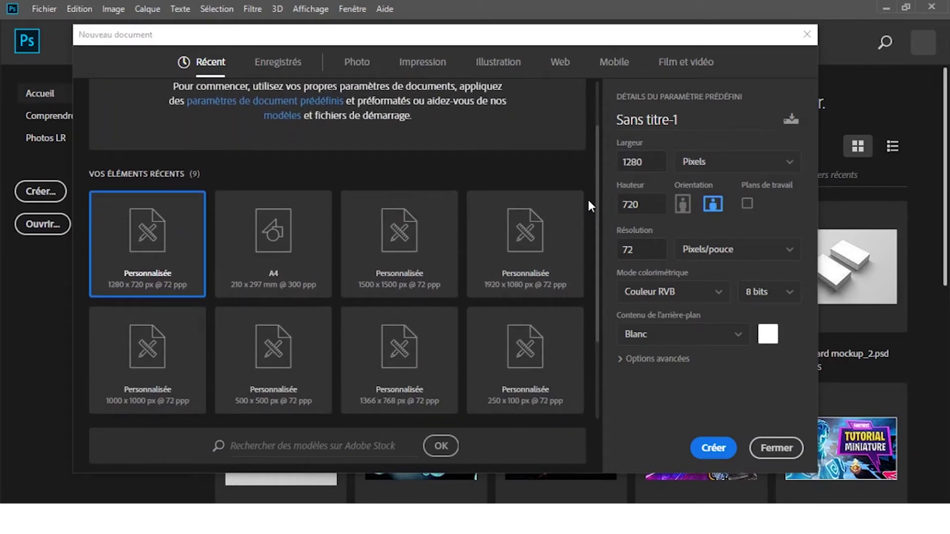
click(273, 64)
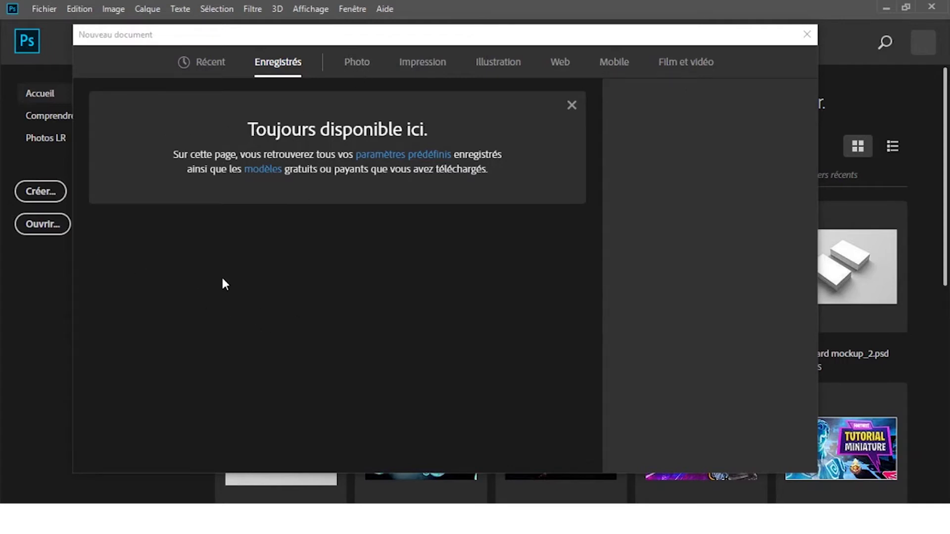
Examine the blank document presets and free templates offered for photo projects
click(357, 76)
scroll(460, 250, down, 10)
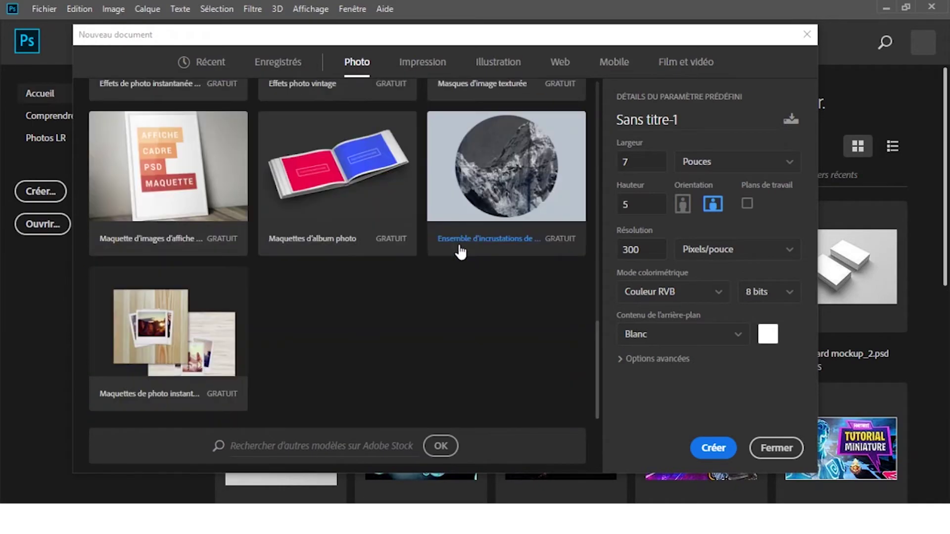
scroll(430, 378, up, 10)
scroll(429, 378, down, 5)
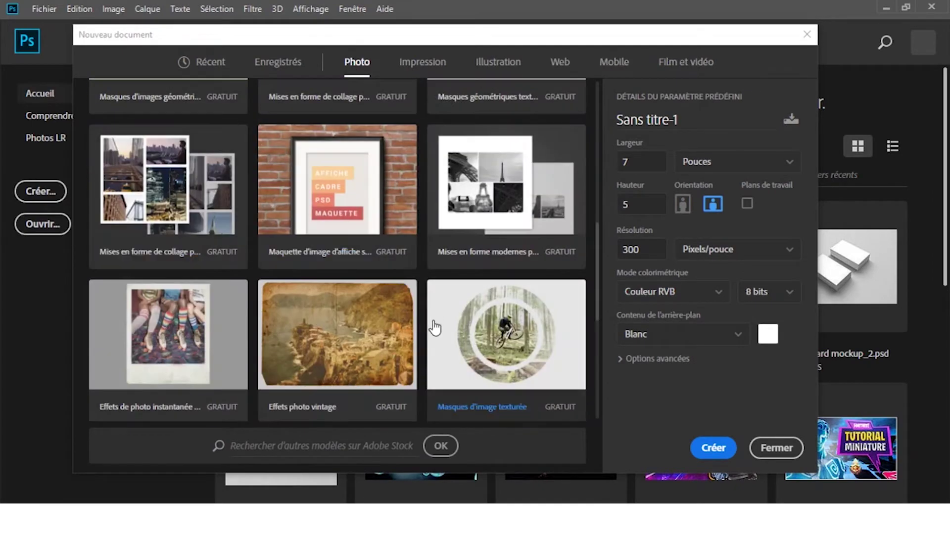
scroll(435, 318, down, 3)
scroll(435, 325, up, 8)
scroll(434, 327, up, 3)
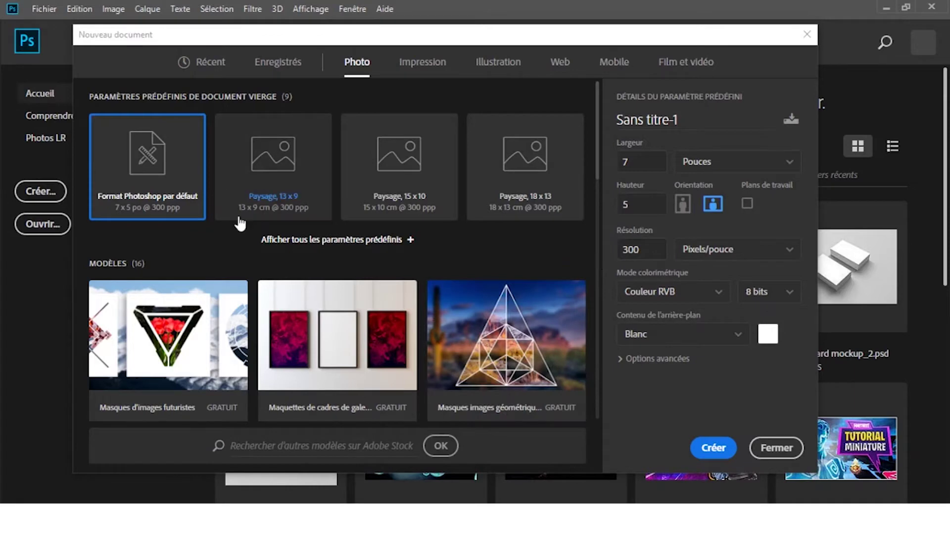
Review the document presets and templates in the print and illustration categories
click(422, 62)
scroll(337, 302, down, 5)
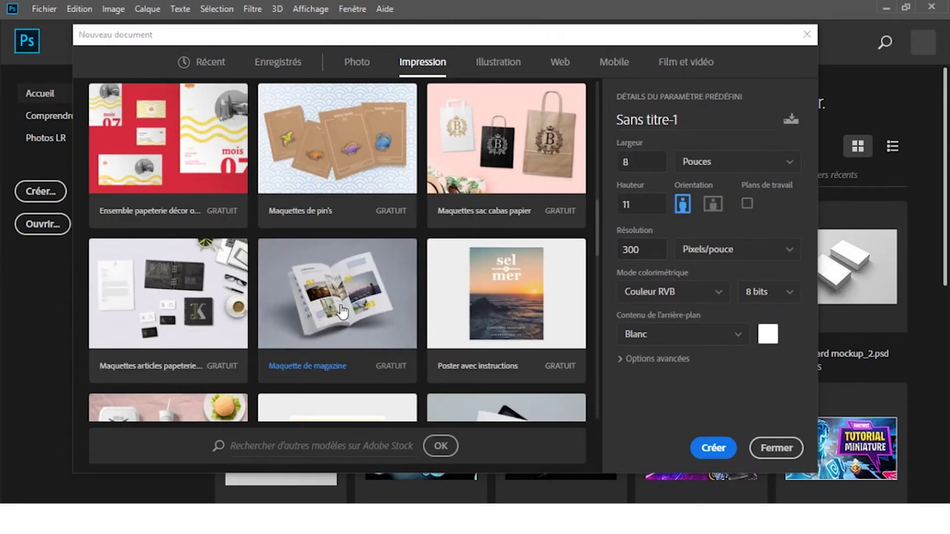
scroll(341, 310, up, 5)
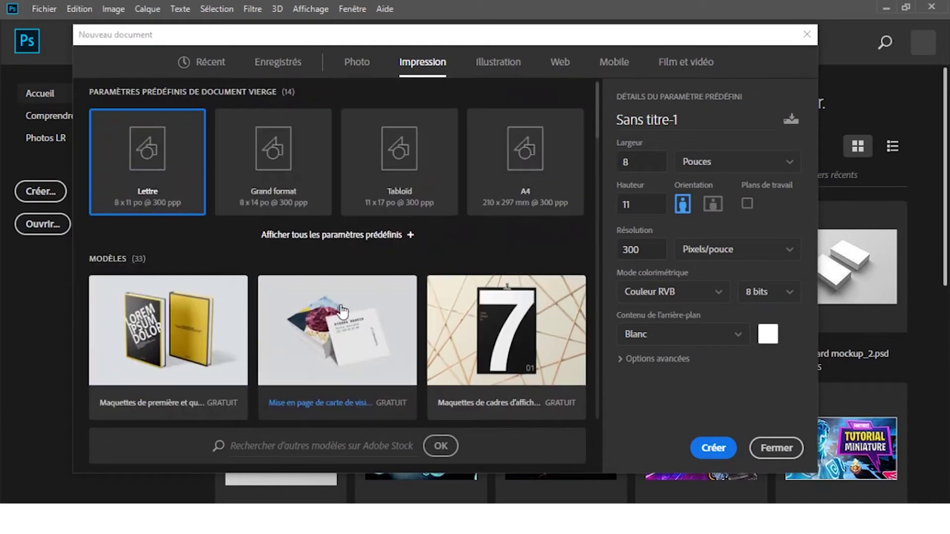
click(492, 66)
scroll(324, 241, down, 5)
scroll(324, 241, up, 5)
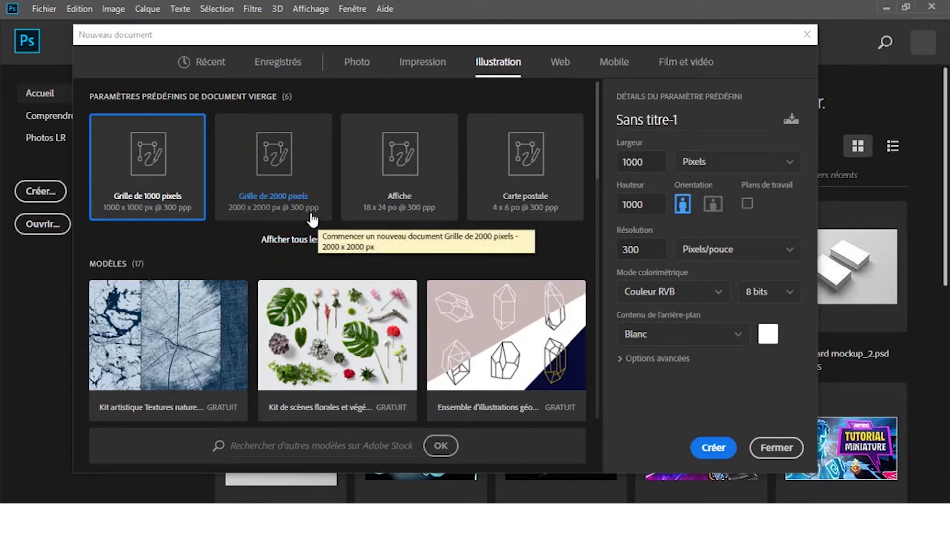
Show all blank document presets for web projects and examine them along with the web templates
click(568, 73)
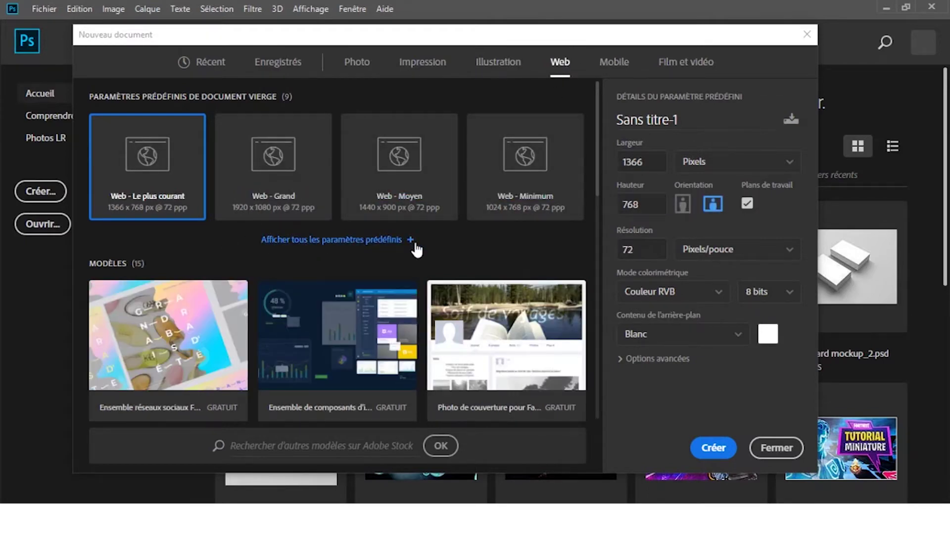
scroll(415, 250, down, 1)
click(348, 233)
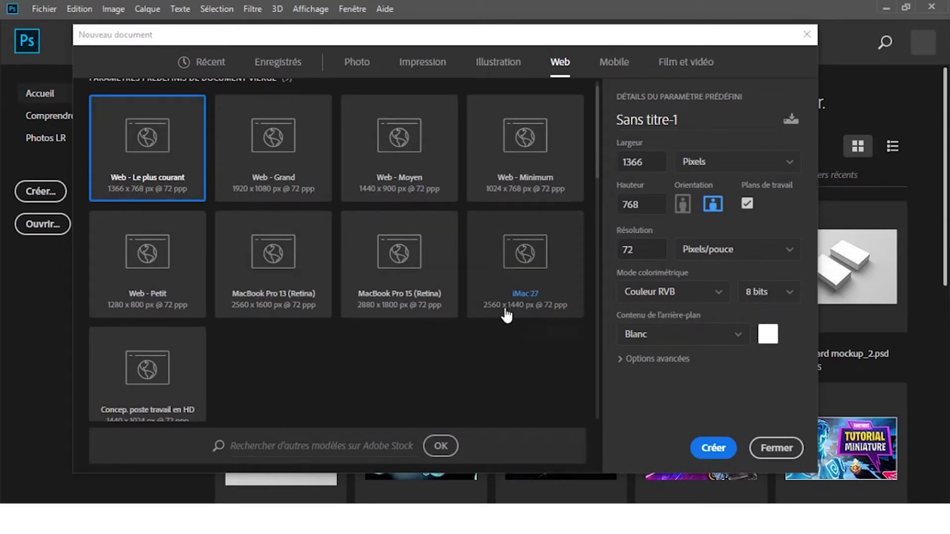
scroll(363, 389, down, 5)
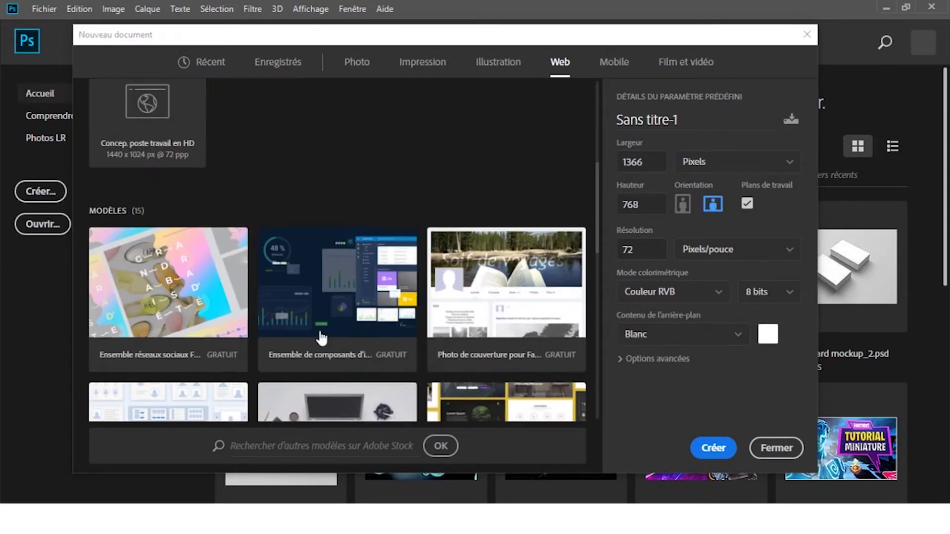
scroll(320, 268, up, 5)
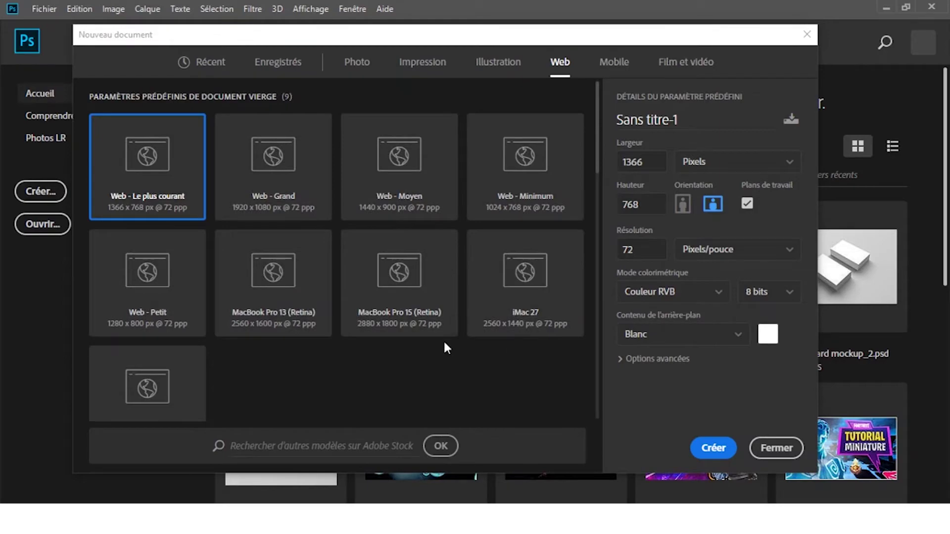
scroll(515, 322, down, 5)
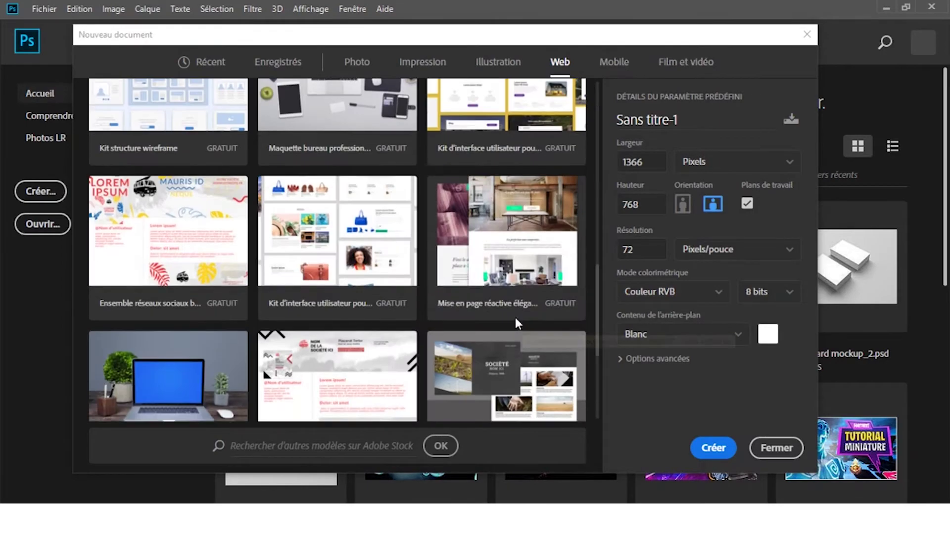
scroll(515, 322, down, 3)
scroll(515, 322, up, 4)
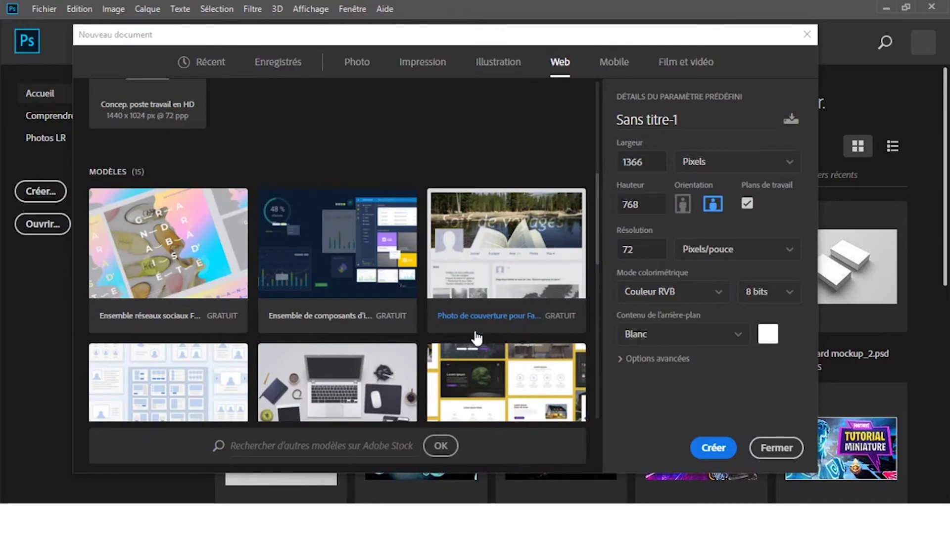
scroll(417, 204, down, 5)
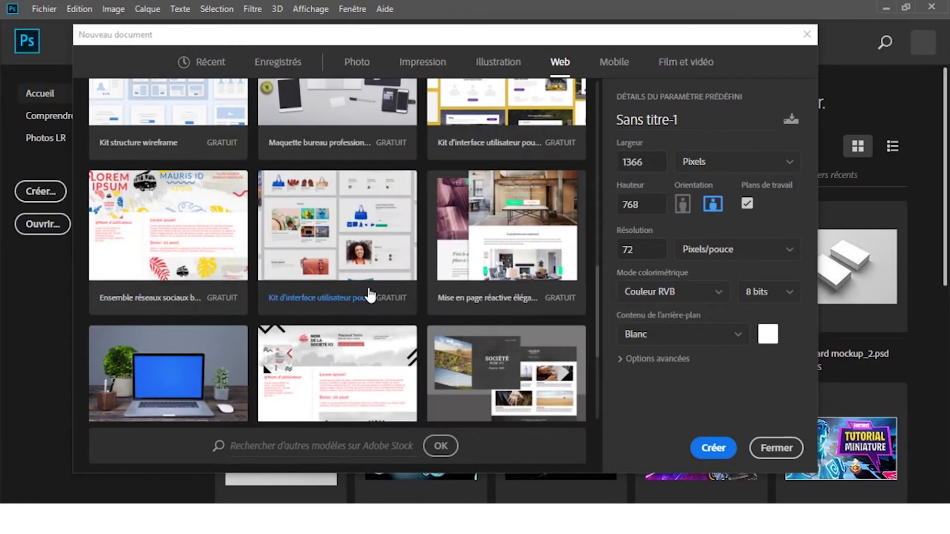
scroll(370, 294, down, 3)
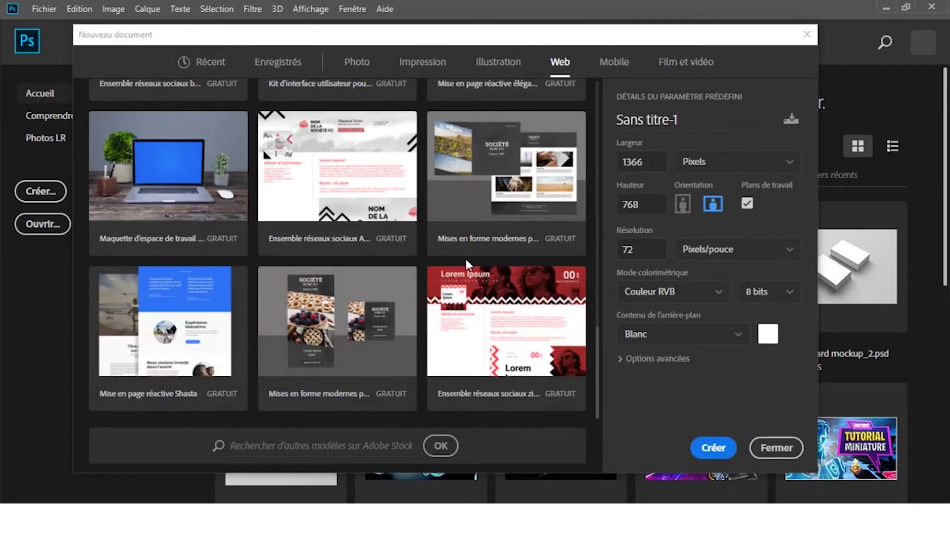
scroll(466, 261, up, 10)
Show all blank document presets for mobile projects and look through the device and icon sizes
click(613, 62)
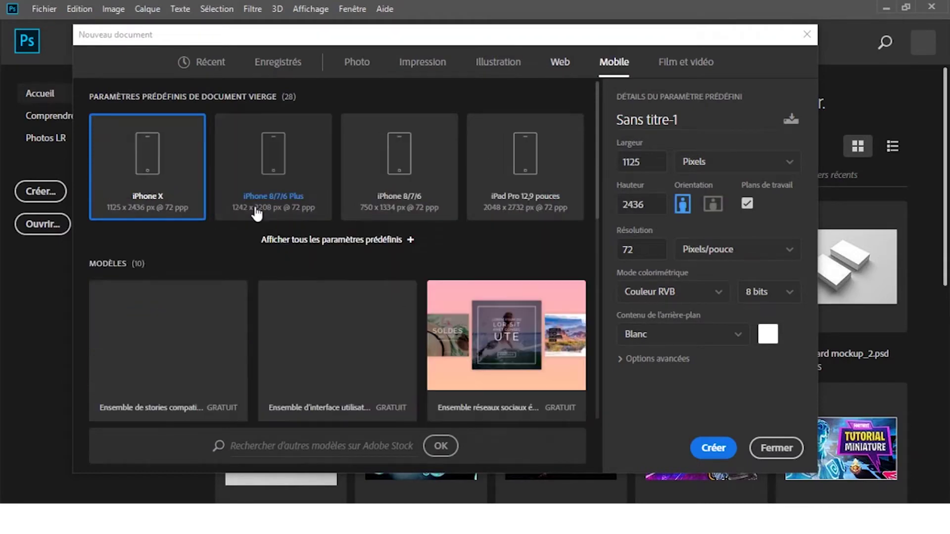
click(280, 241)
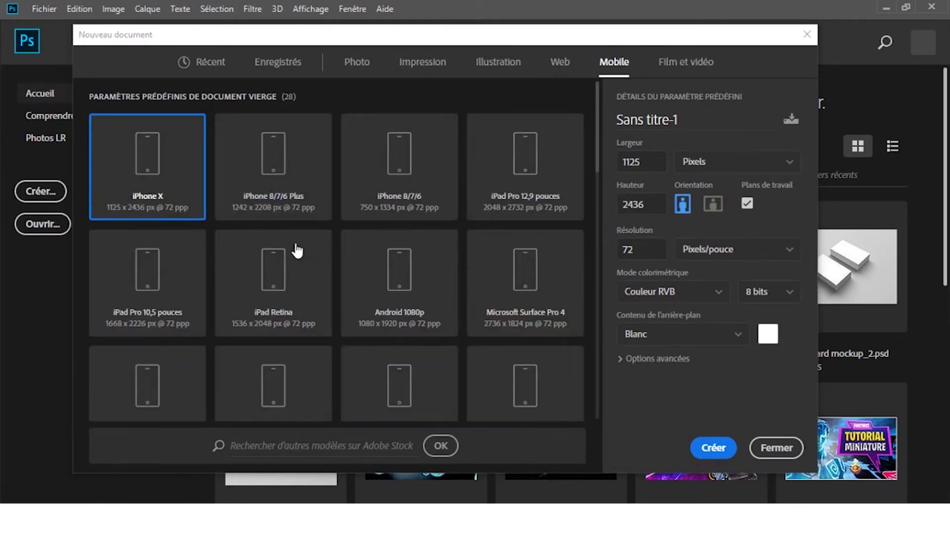
scroll(379, 247, down, 1)
scroll(385, 262, down, 4)
scroll(386, 263, up, 1)
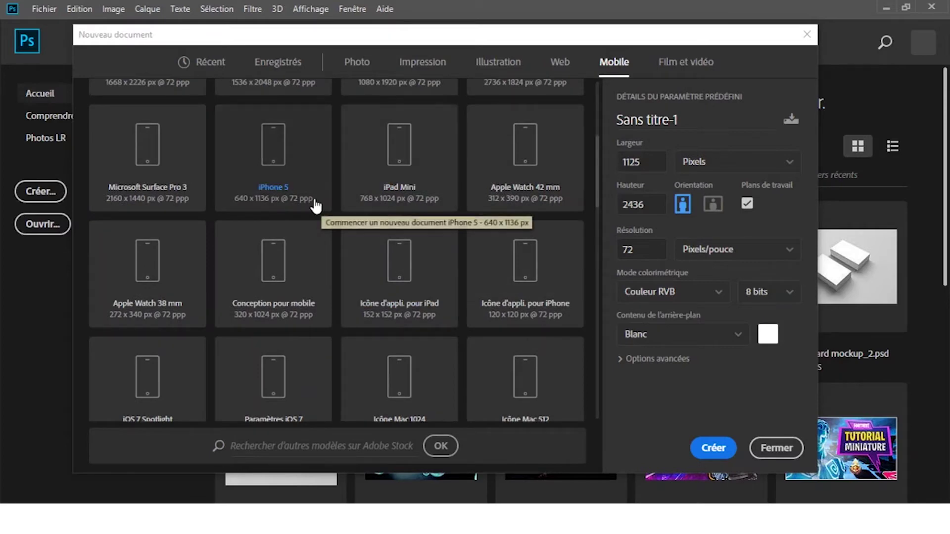
Look through the remaining mobile presets and the free mobile templates
scroll(403, 207, down, 5)
scroll(404, 209, up, 10)
scroll(502, 351, down, 20)
scroll(501, 346, up, 8)
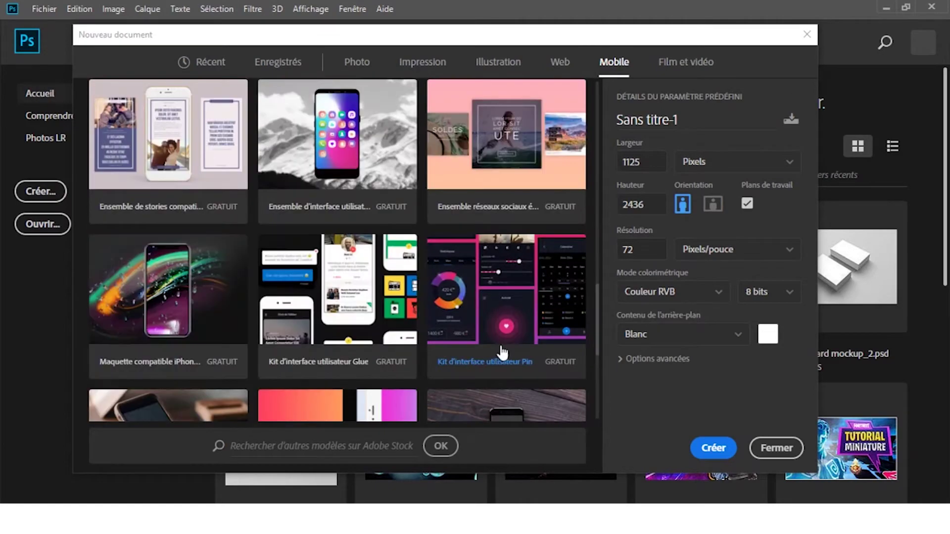
scroll(537, 221, up, 5)
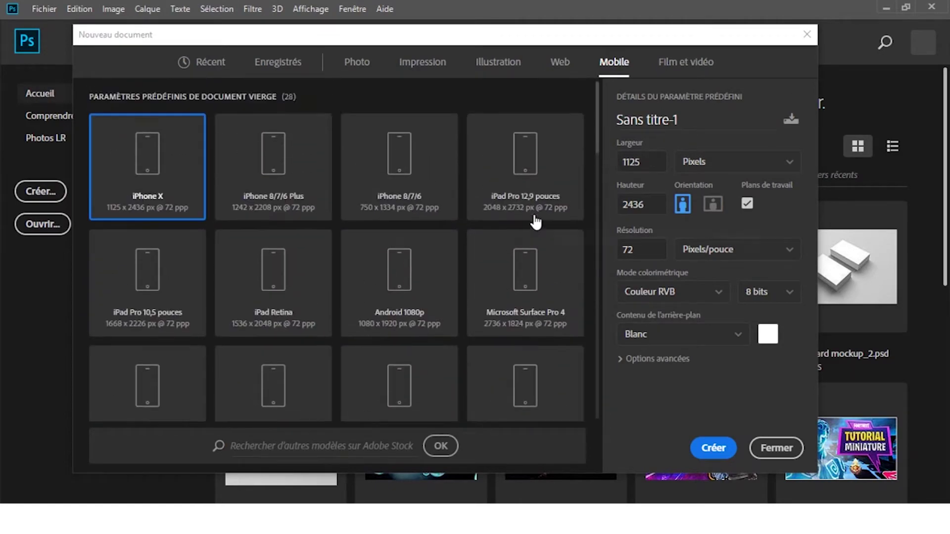
Examine the main blank presets and free templates offered for film and video projects
click(675, 66)
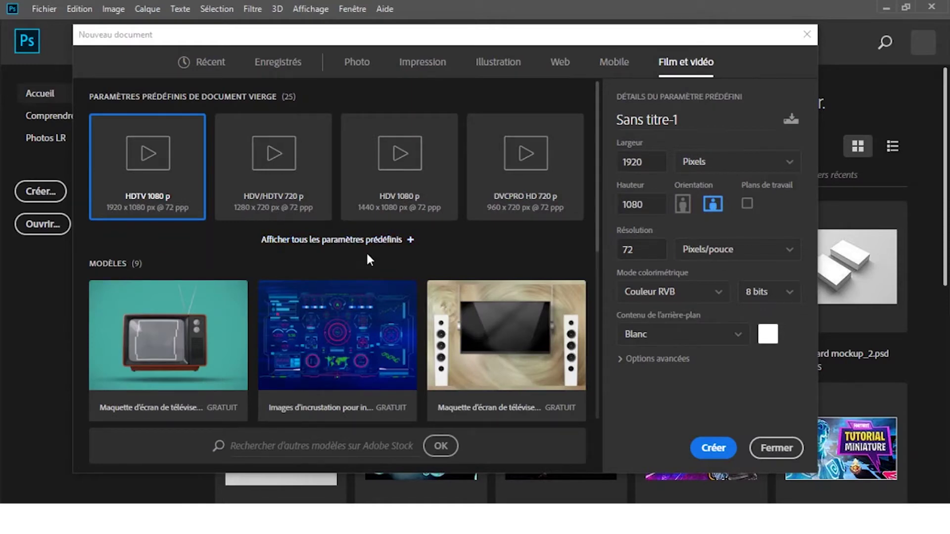
scroll(391, 328, down, 5)
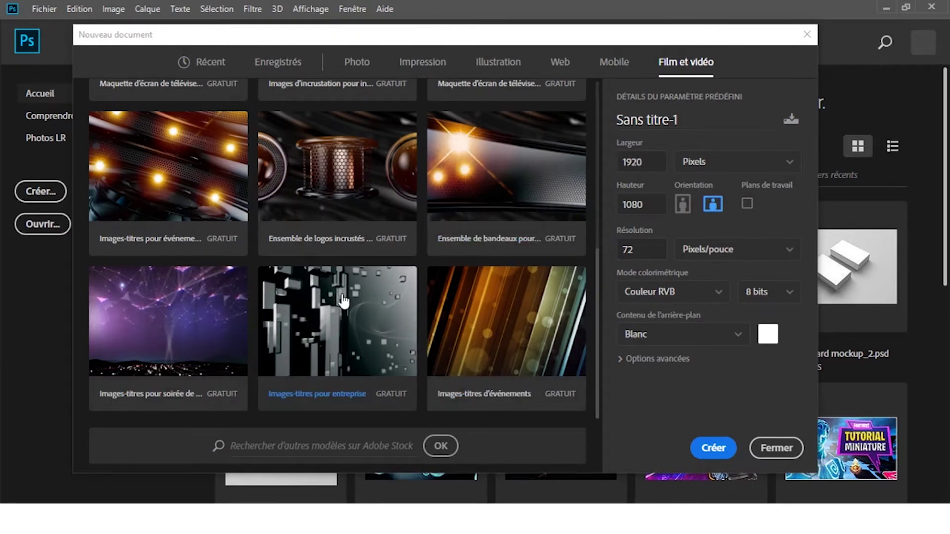
scroll(251, 266, up, 3)
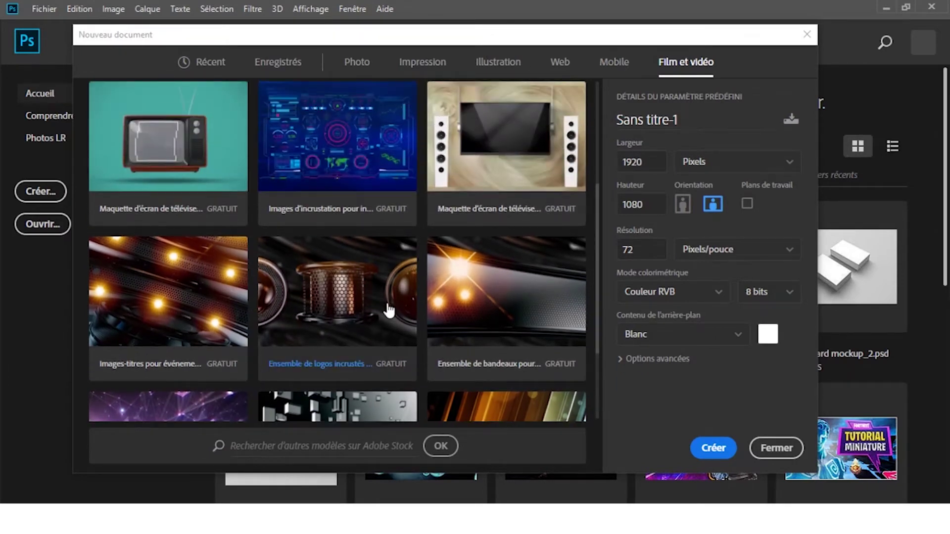
scroll(336, 302, down, 1)
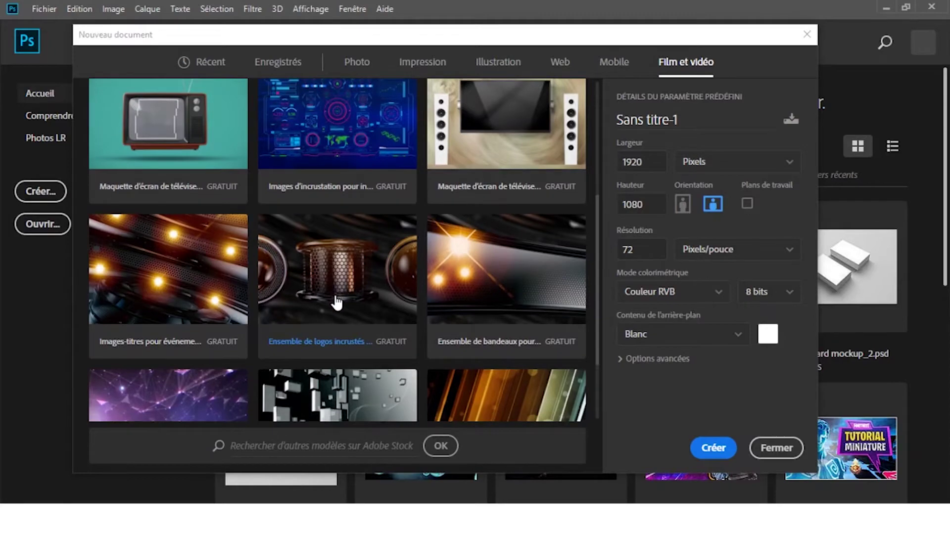
scroll(336, 302, up, 4)
scroll(442, 339, down, 4)
scroll(443, 341, up, 4)
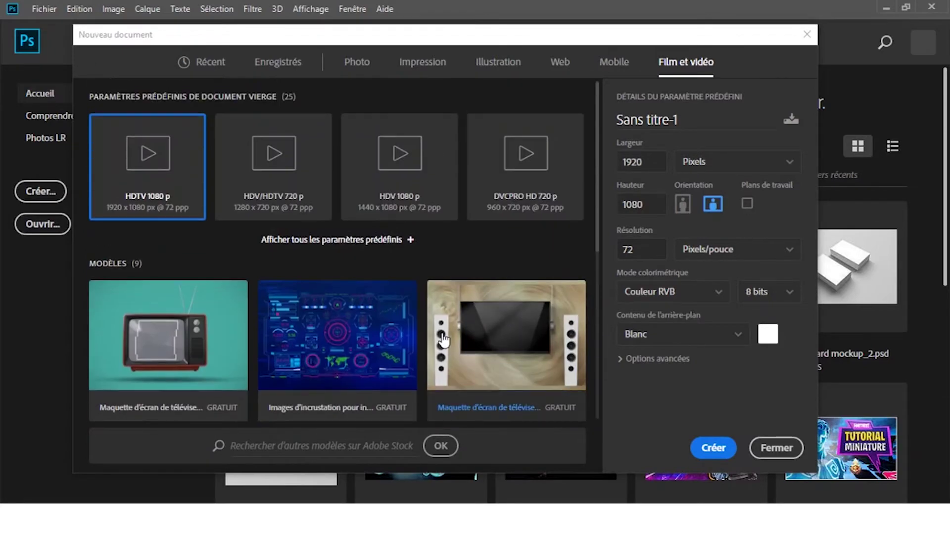
Show all blank document presets for film and video and look through their formats
click(369, 240)
scroll(305, 322, down, 5)
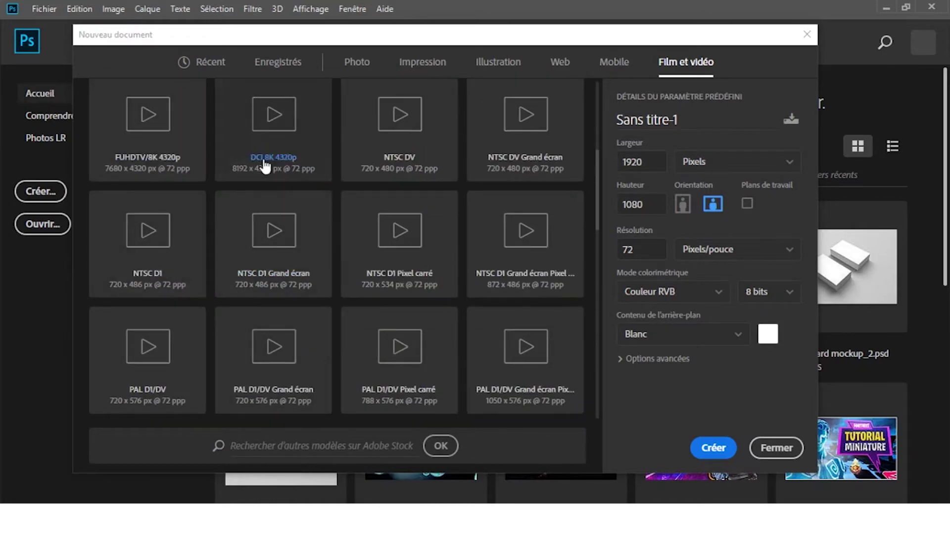
scroll(331, 244, up, 5)
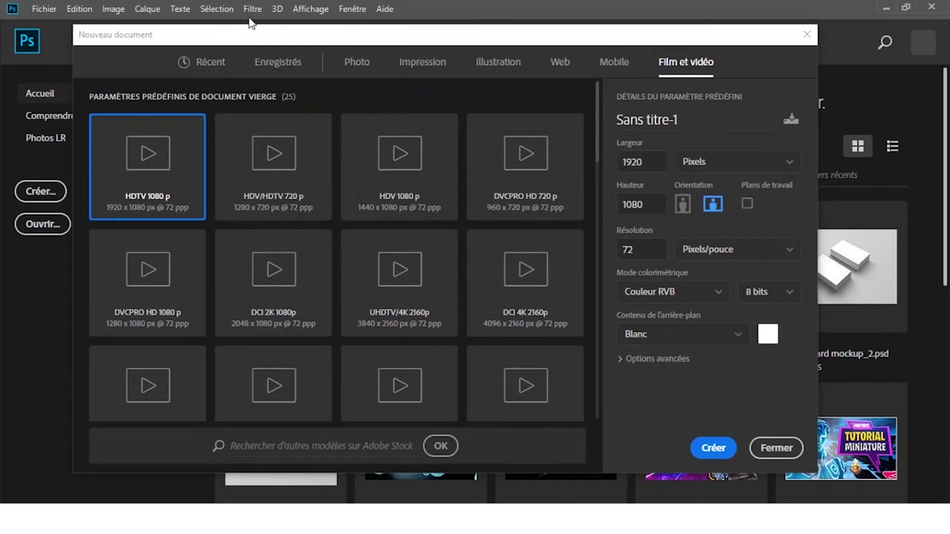
Return to the recent document settings with the custom 1280 x 720 px size and review the available width units
click(201, 67)
scroll(373, 115, up, 2)
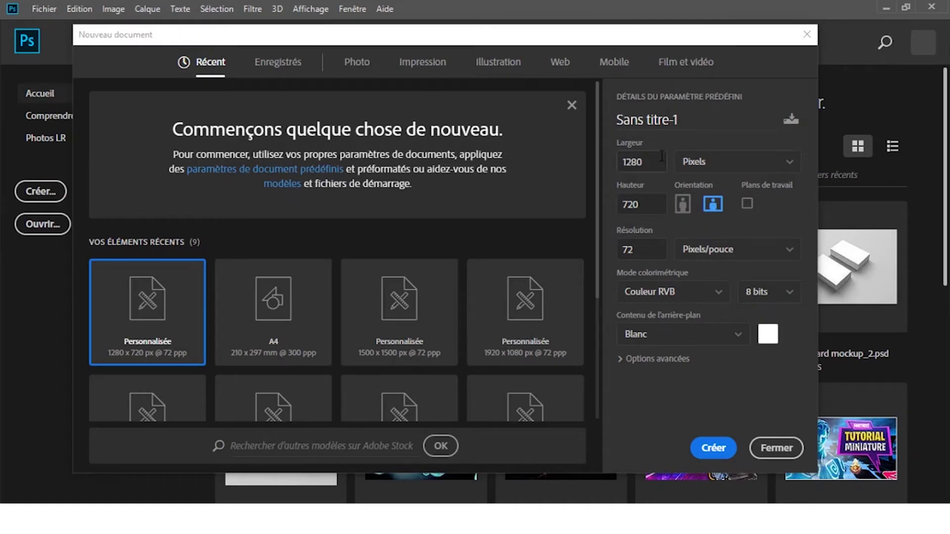
click(721, 166)
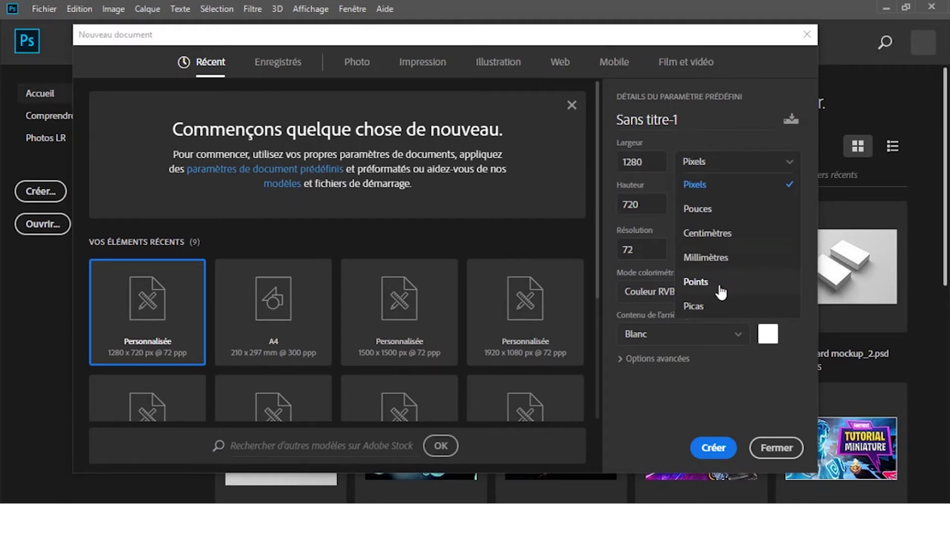
double_click(662, 158)
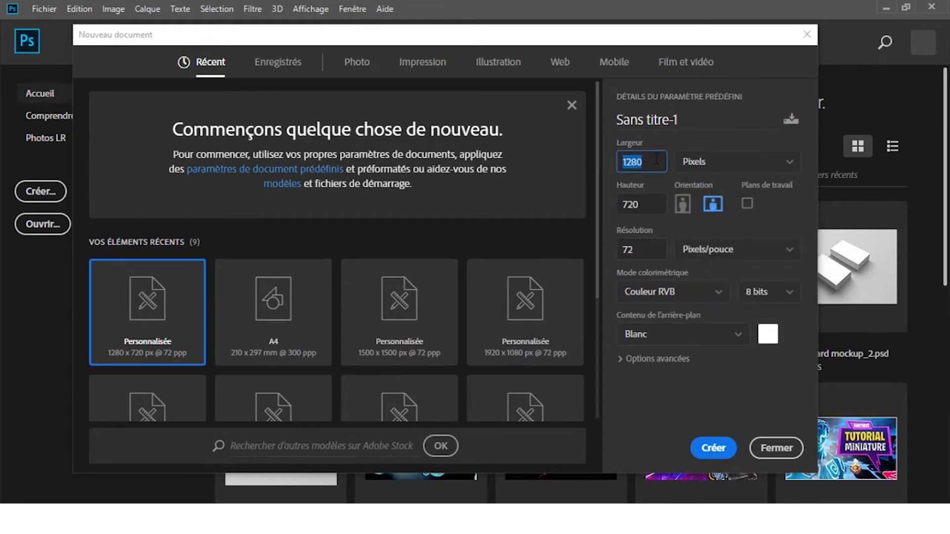
click(655, 159)
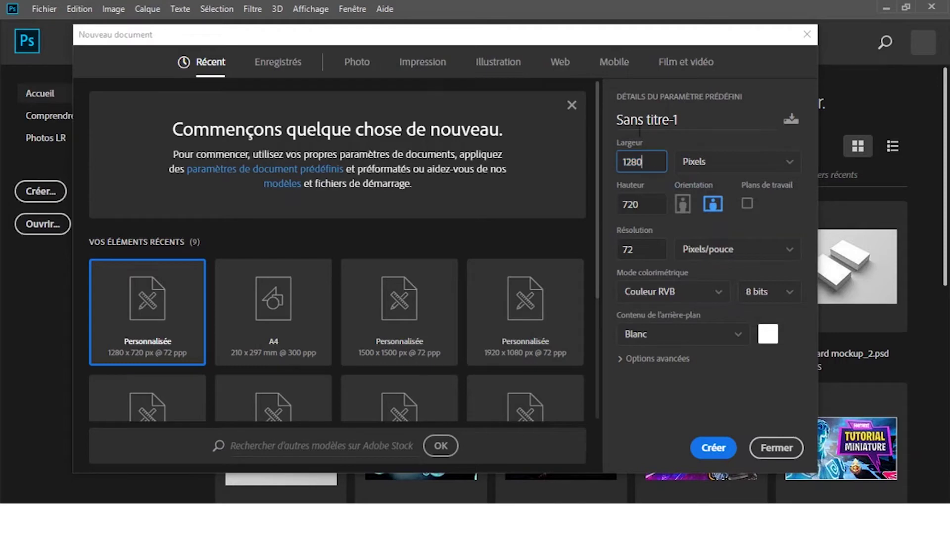
double_click(644, 161)
Try portrait orientation and the artboards option, and return to landscape with artboards turned off
click(686, 208)
click(709, 207)
click(684, 208)
click(716, 204)
click(681, 207)
click(747, 205)
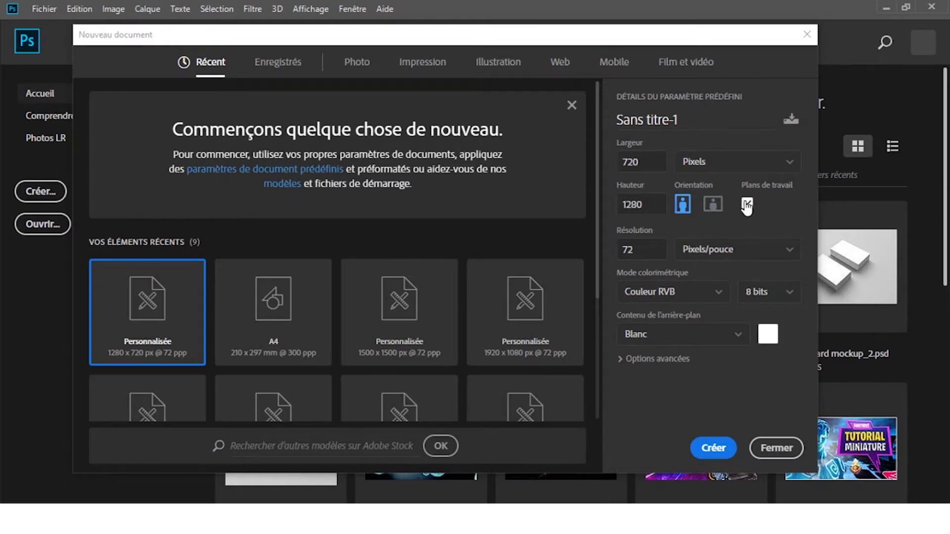
click(747, 205)
click(715, 206)
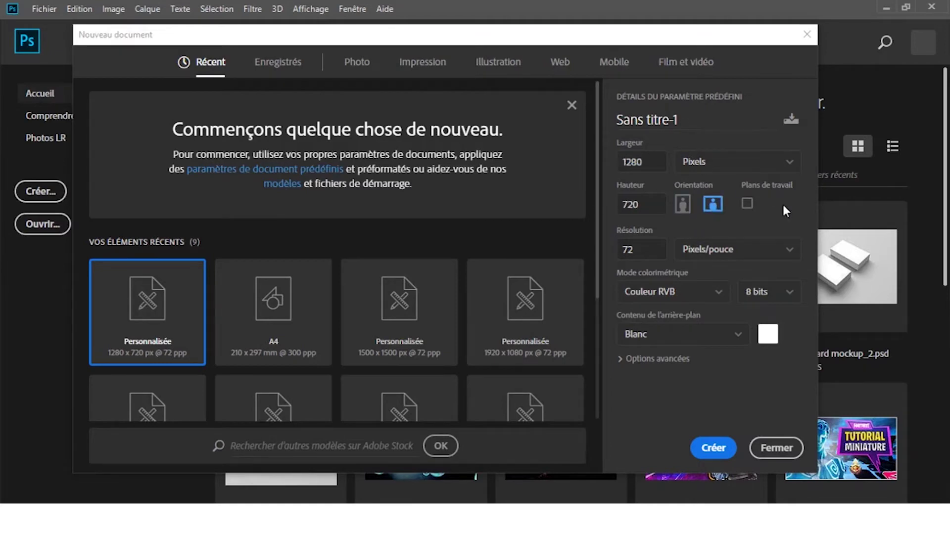
Set the new document's resolution to 300 pixels per inch
click(663, 249)
text(3000)
key(BackSpace)
Switch the resolution unit to pixels per centimetre and enter a resolution of 118
click(702, 255)
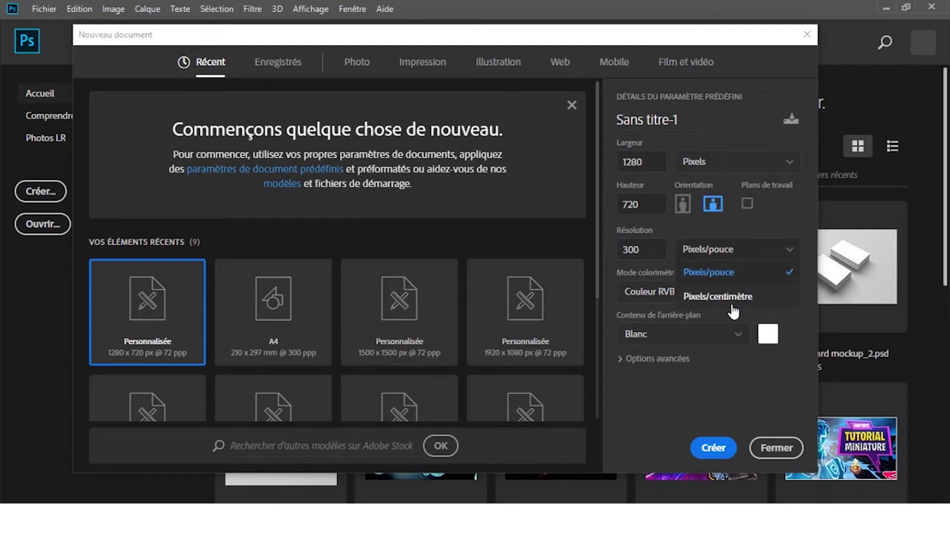
click(733, 297)
click(658, 256)
text(118)
double_click(651, 255)
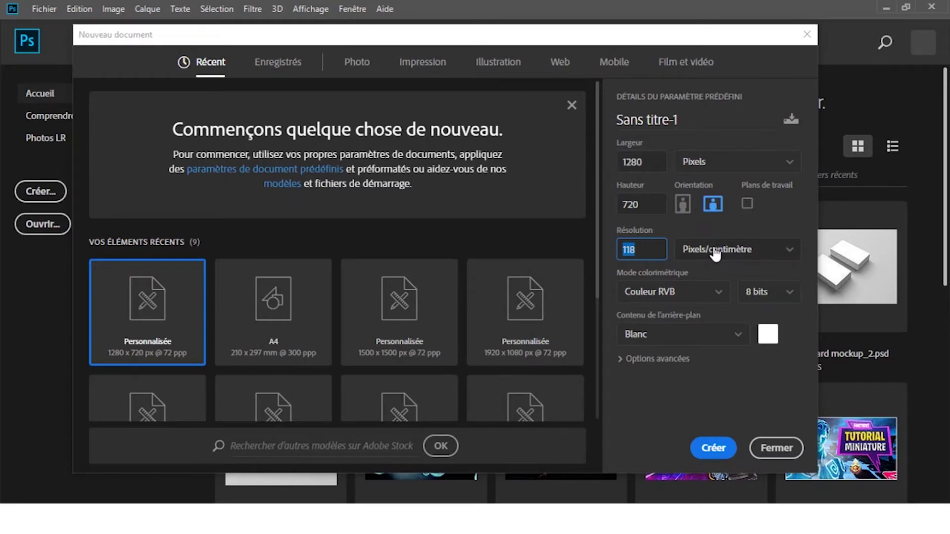
Switch the resolution unit back to pixels per inch and enter 300 again
click(715, 253)
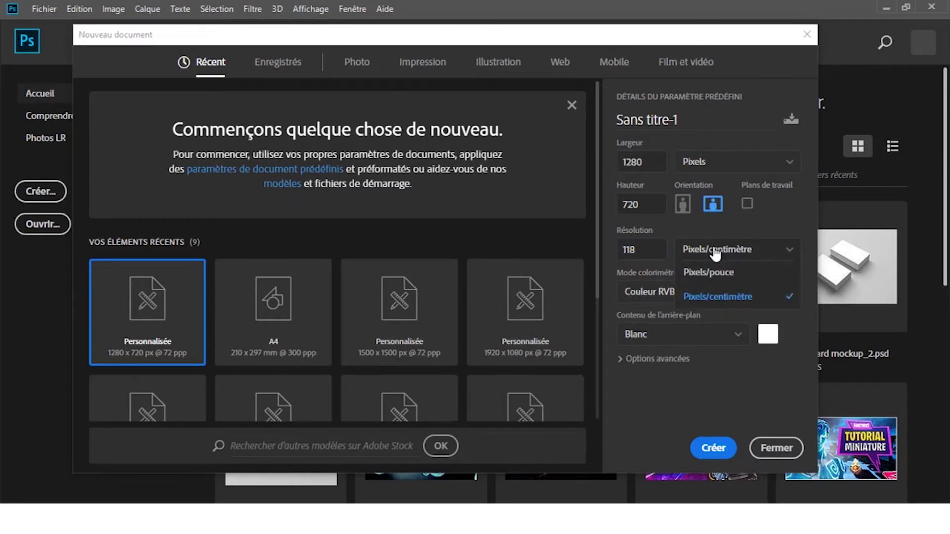
click(719, 272)
double_click(654, 251)
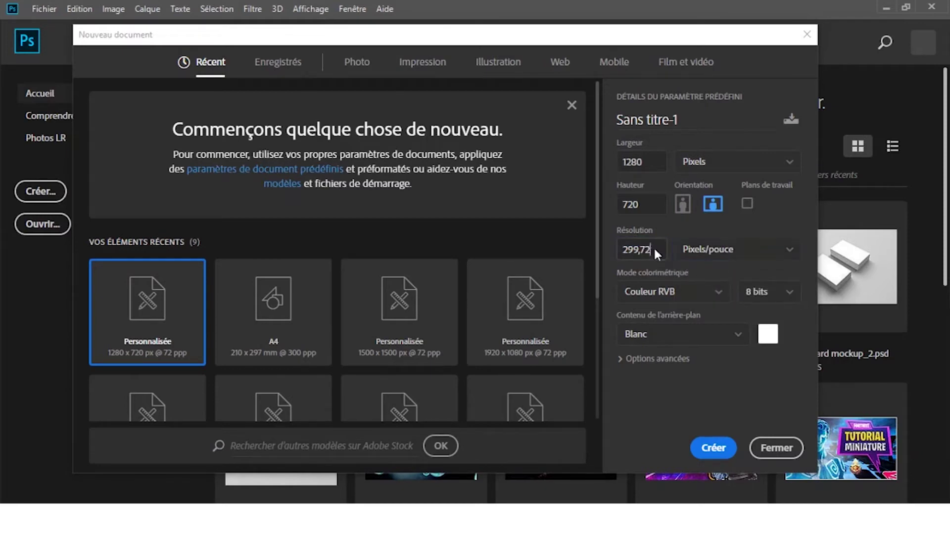
text(300)
click(655, 280)
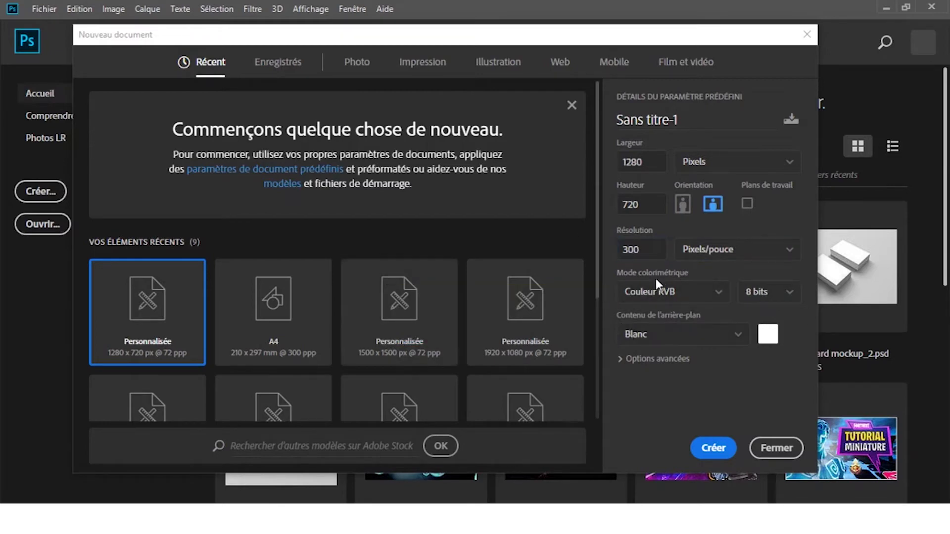
Review the colour modes with RGB kept, and search Google for "bitmap" in Chrome
click(681, 296)
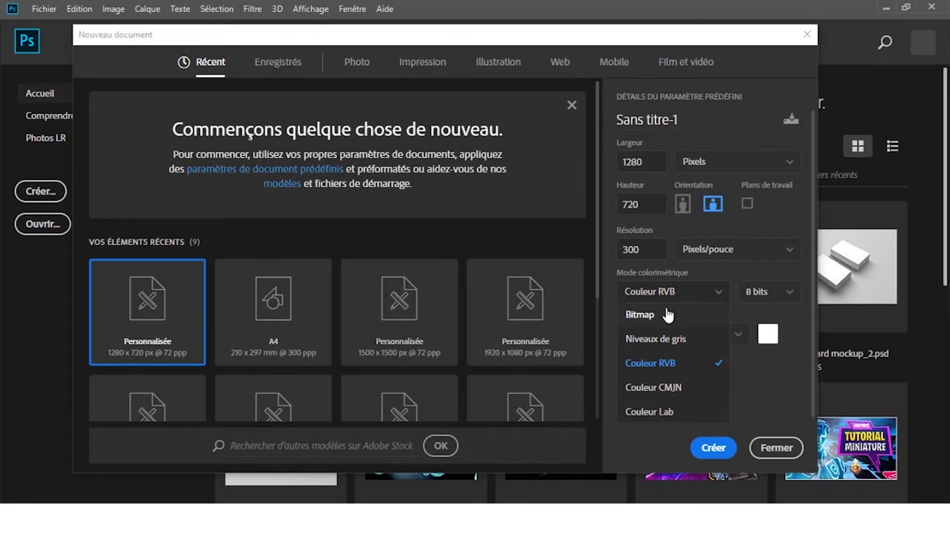
click(648, 363)
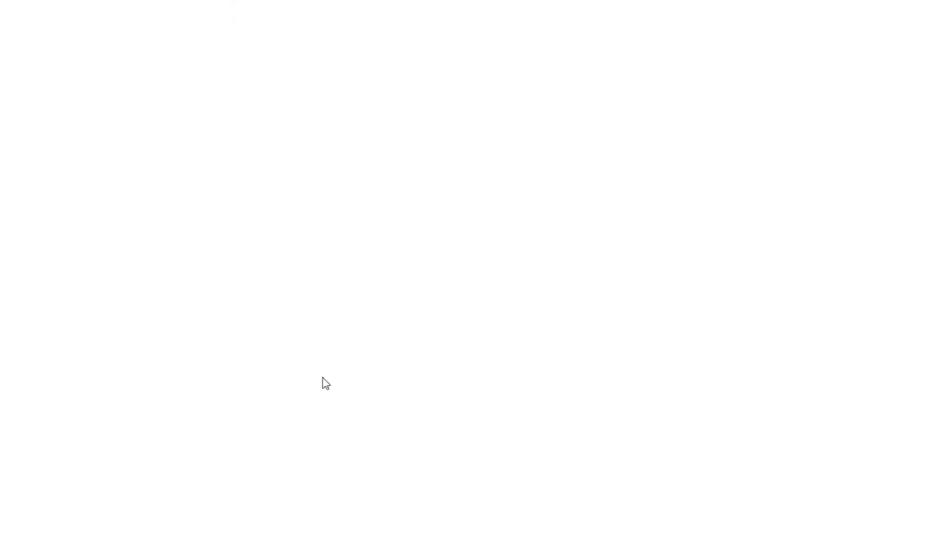
click(267, 37)
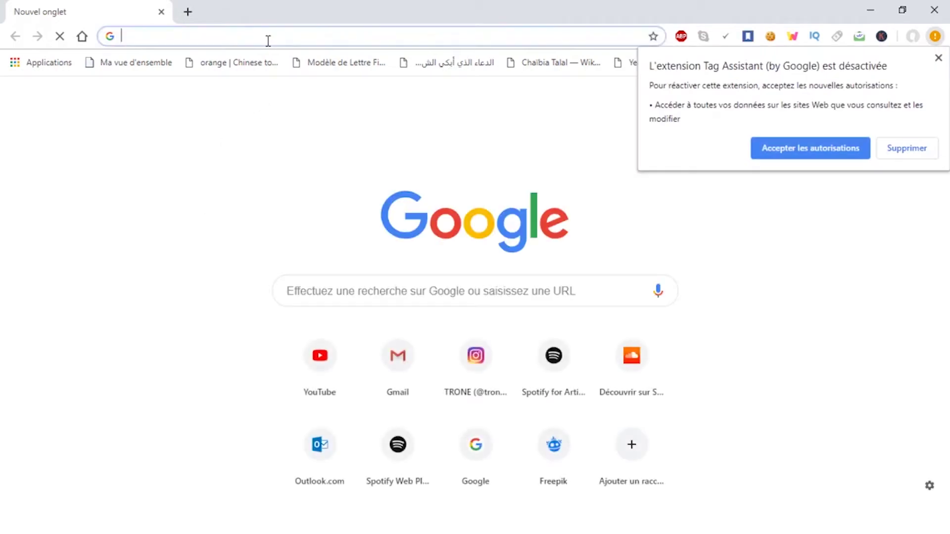
text(bitmap)
key(Return)
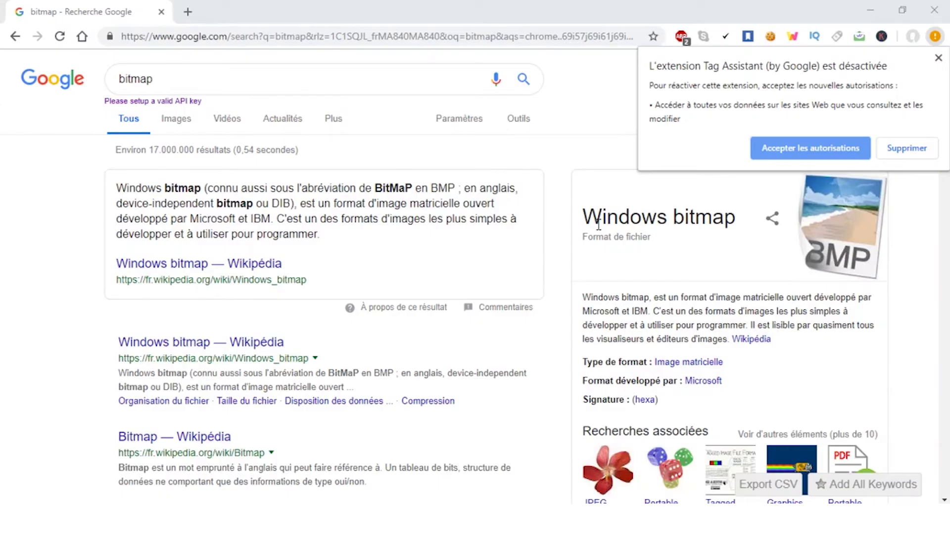
Dismiss the browser extension notice, examine the search results about bitmap images, and return to Photoshop
click(938, 58)
scroll(464, 371, down, 3)
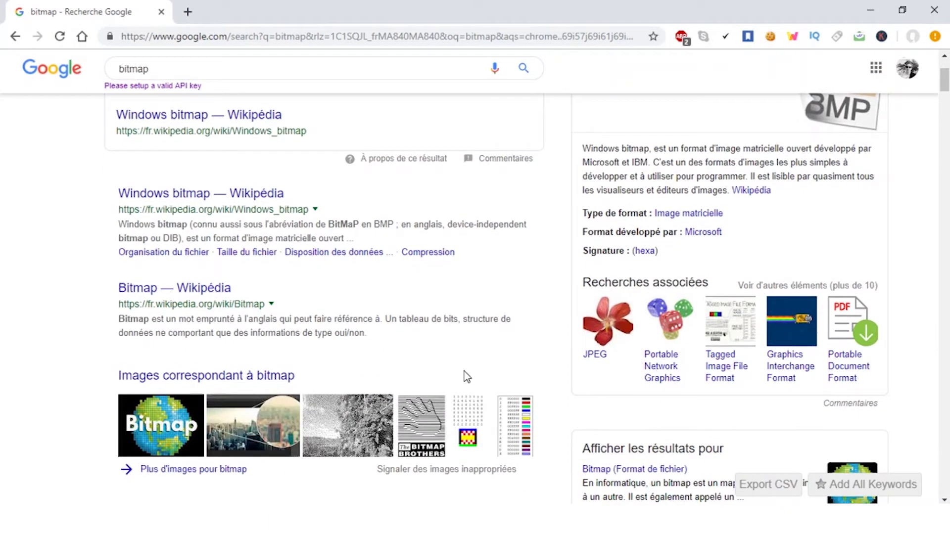
scroll(464, 371, down, 4)
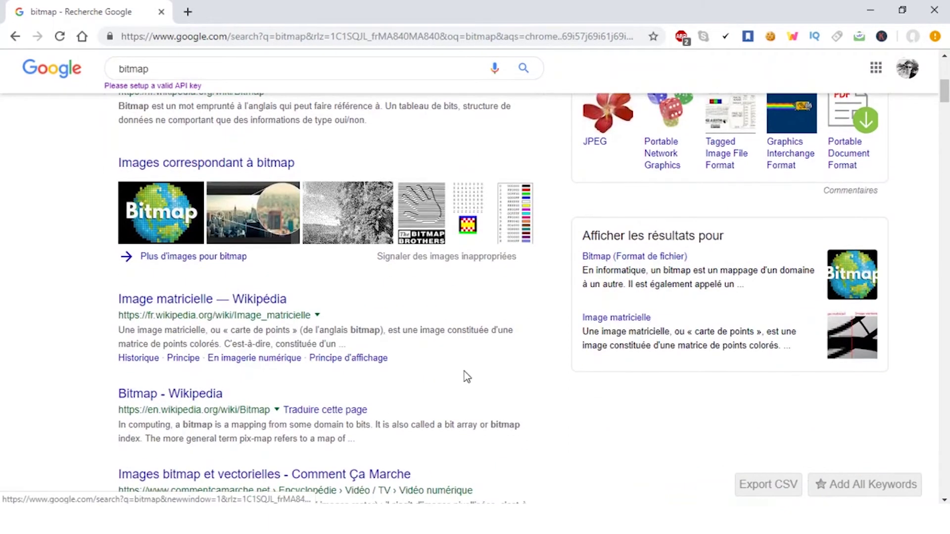
scroll(483, 177, down, 1)
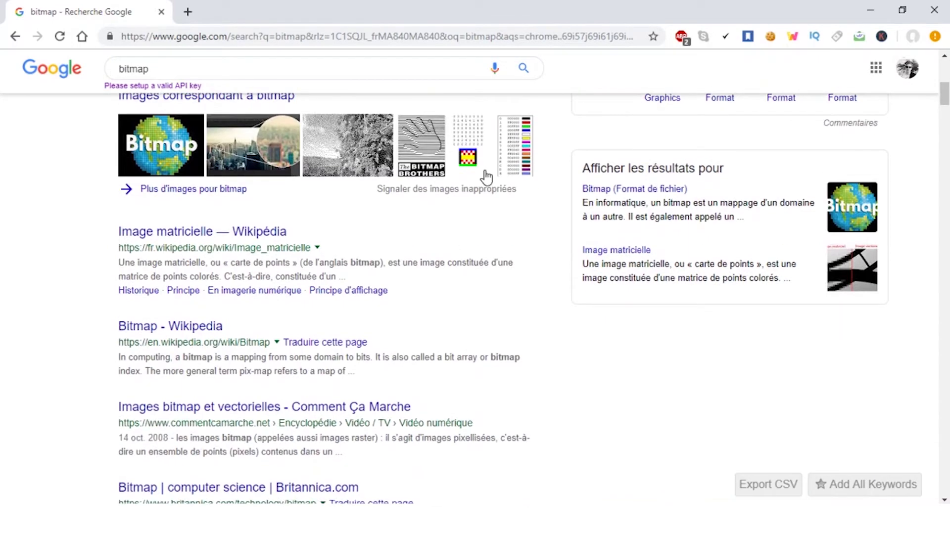
scroll(485, 176, up, 6)
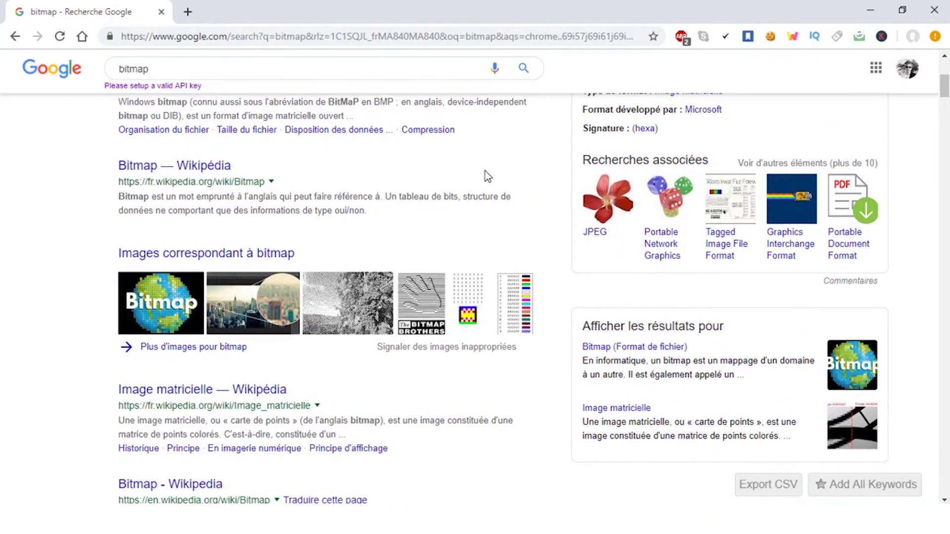
scroll(486, 175, up, 2)
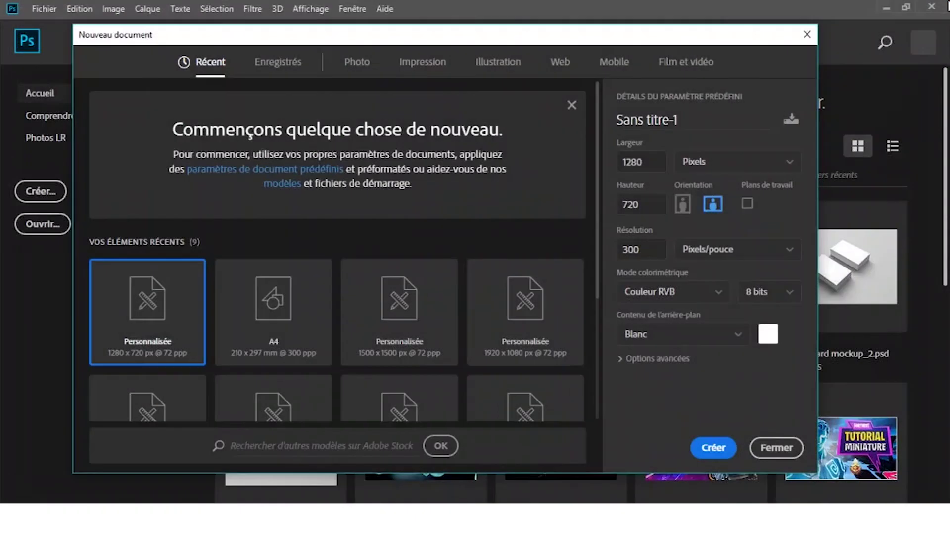
Review the colour mode choices for the new document, leaving RGB selected, and expand the advanced options
click(698, 291)
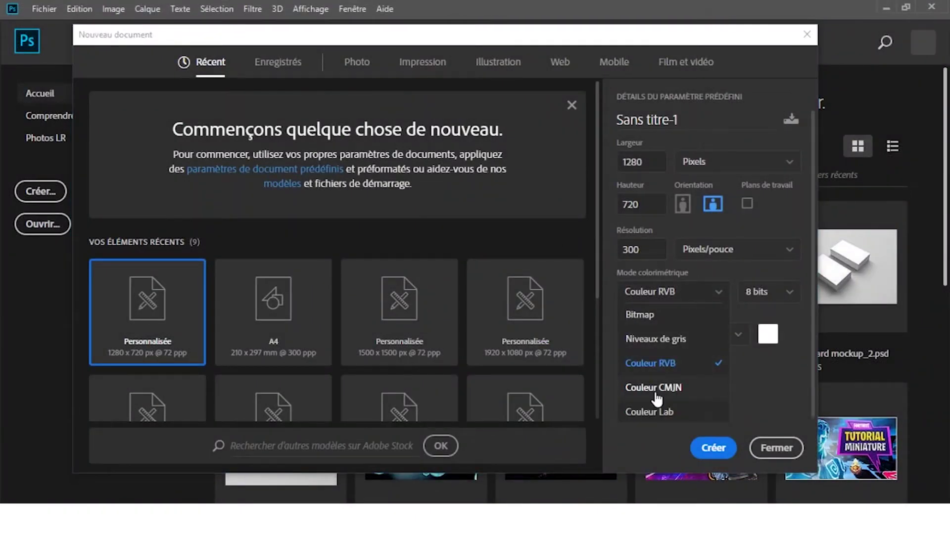
click(769, 363)
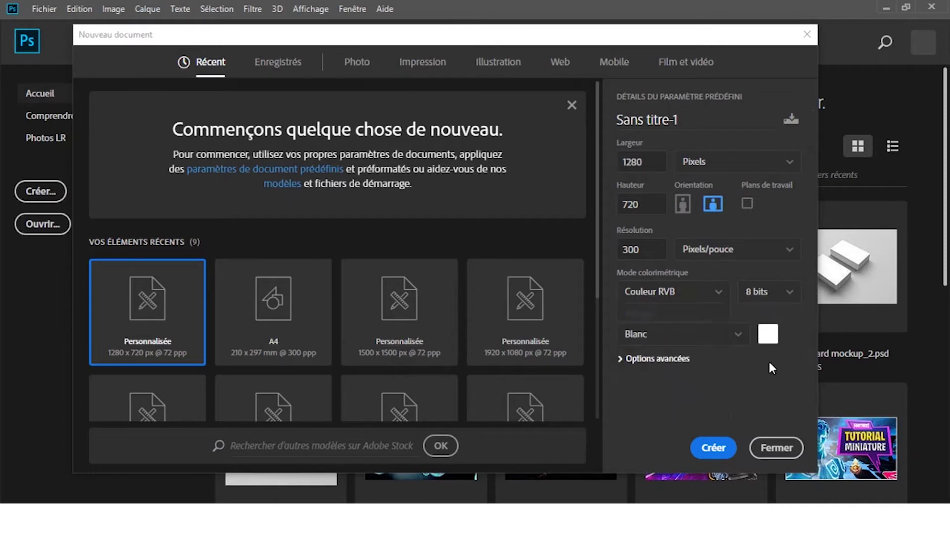
Try black and the current background colour as the new document's background contents
click(648, 336)
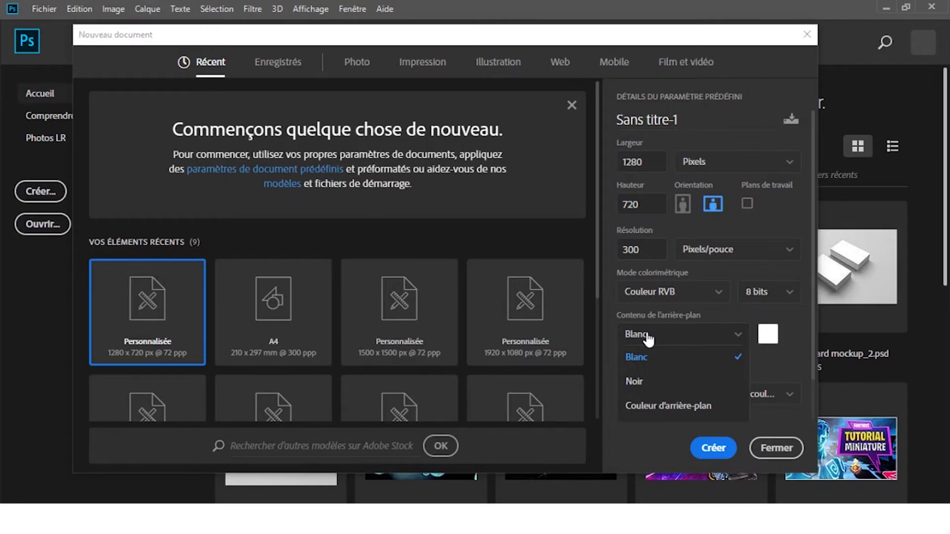
click(665, 381)
click(678, 344)
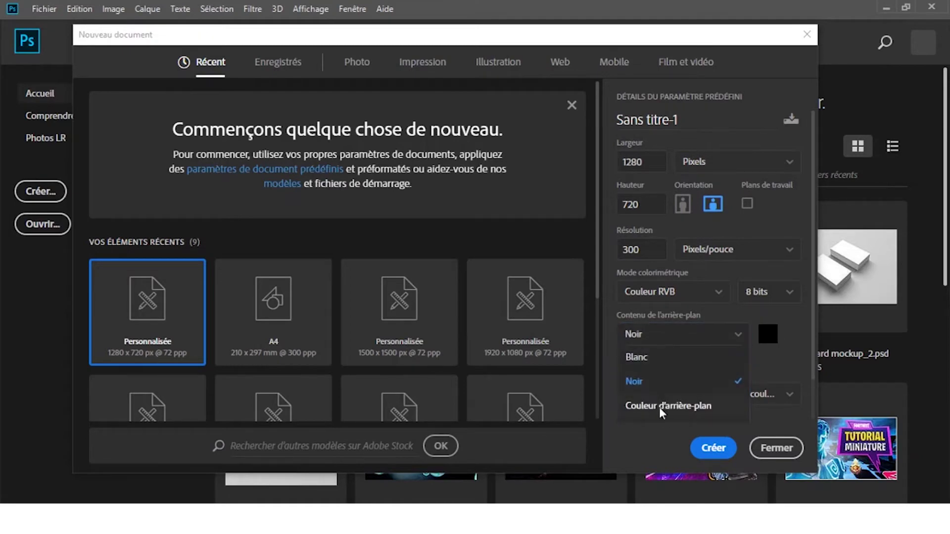
click(659, 406)
Set the document's background contents to a custom dark grey, 191919
click(773, 332)
mouse_move(632, 288)
mouse_down()
mouse_move(635, 263)
mouse_move(711, 387)
mouse_up()
drag(745, 346, 744, 409)
drag(702, 417, 546, 424)
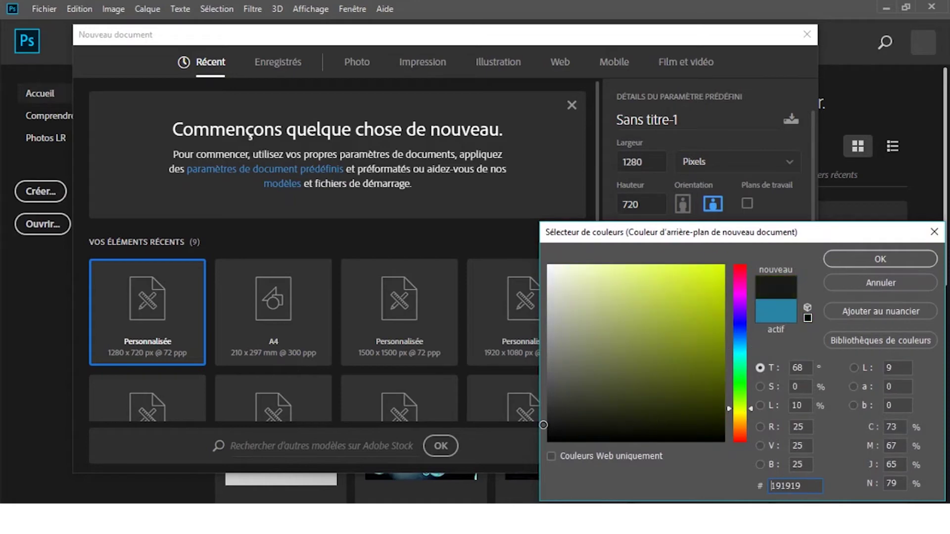
click(880, 262)
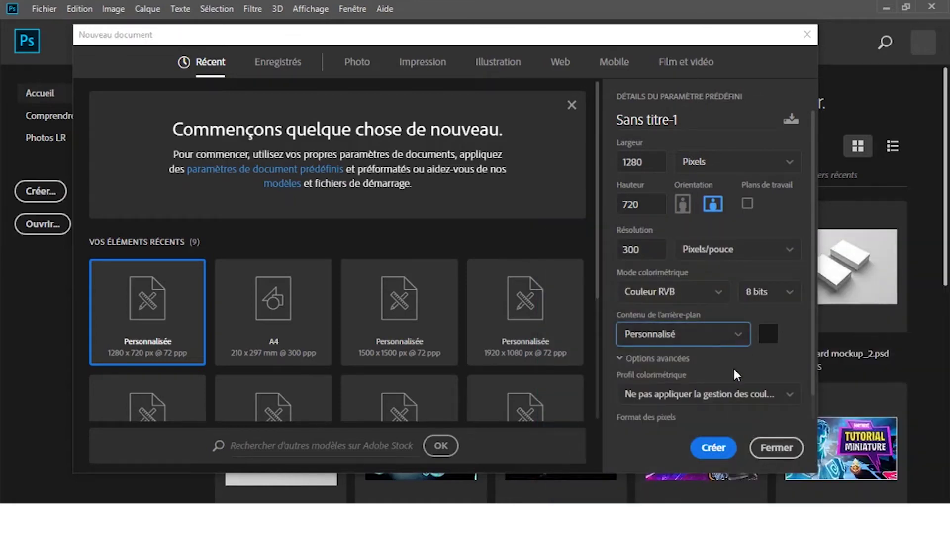
Examine the available colour profiles for the new document, leaving the current profile selected
scroll(736, 373, down, 1)
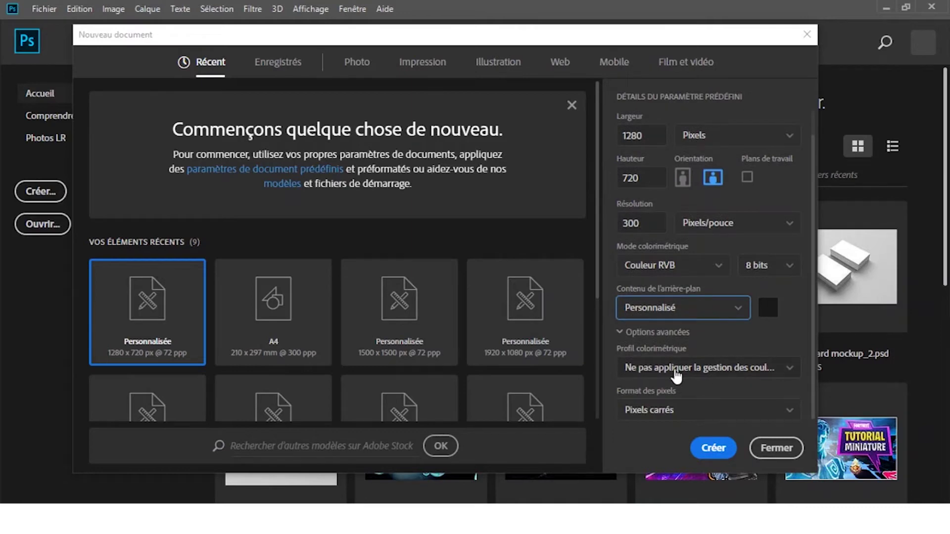
click(688, 370)
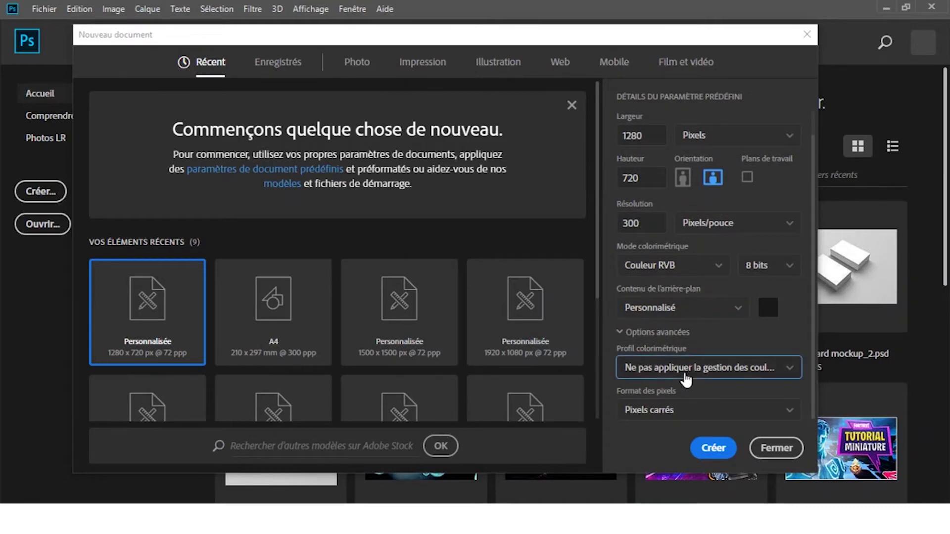
scroll(655, 306, down, 8)
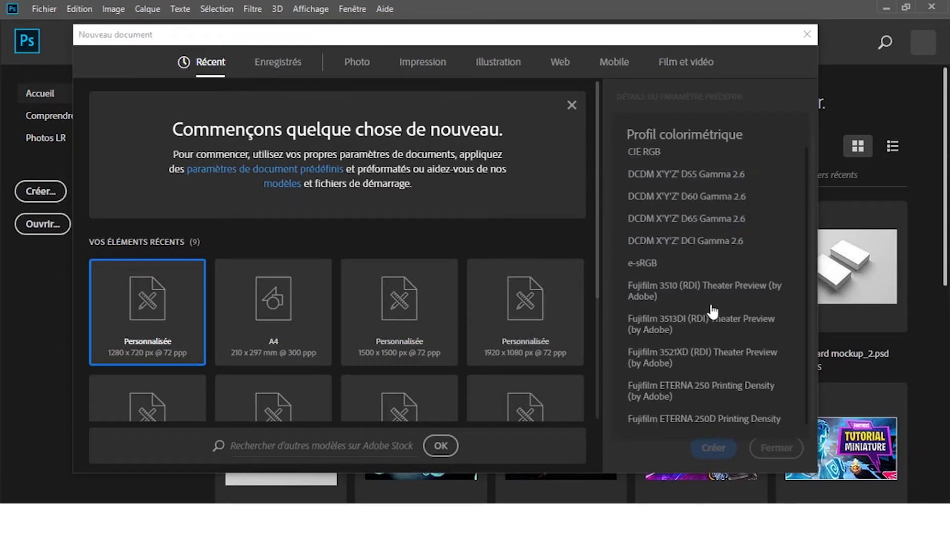
scroll(712, 312, up, 5)
scroll(712, 312, down, 9)
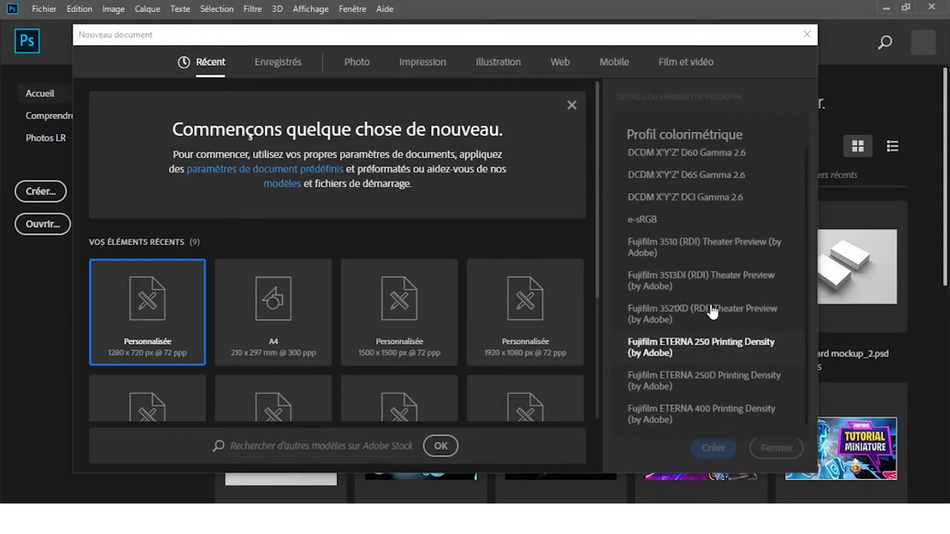
scroll(713, 311, down, 6)
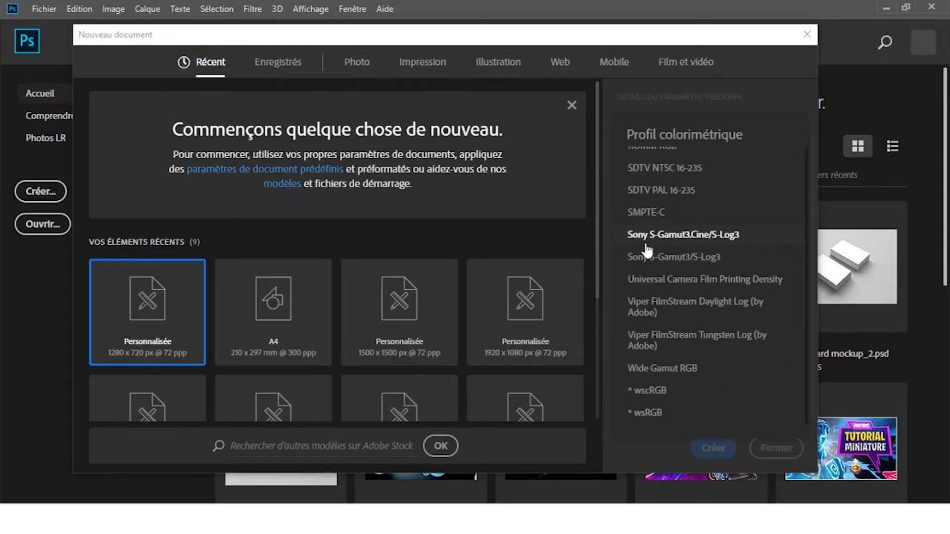
scroll(646, 251, up, 3)
scroll(646, 250, down, 3)
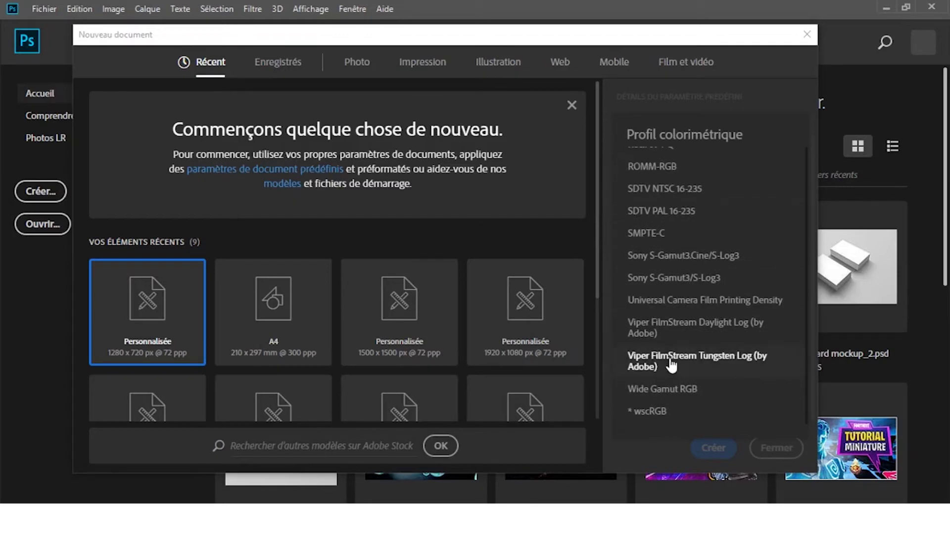
scroll(678, 299, up, 10)
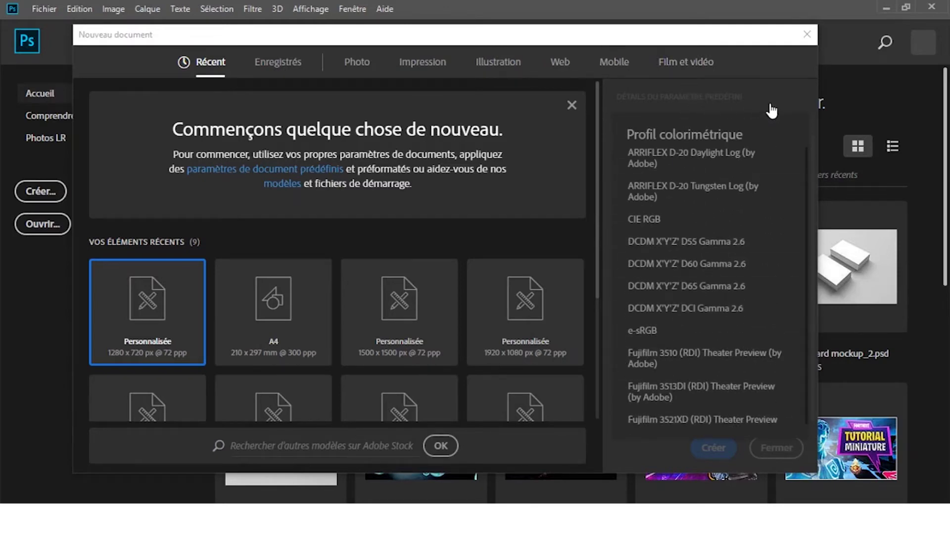
click(657, 464)
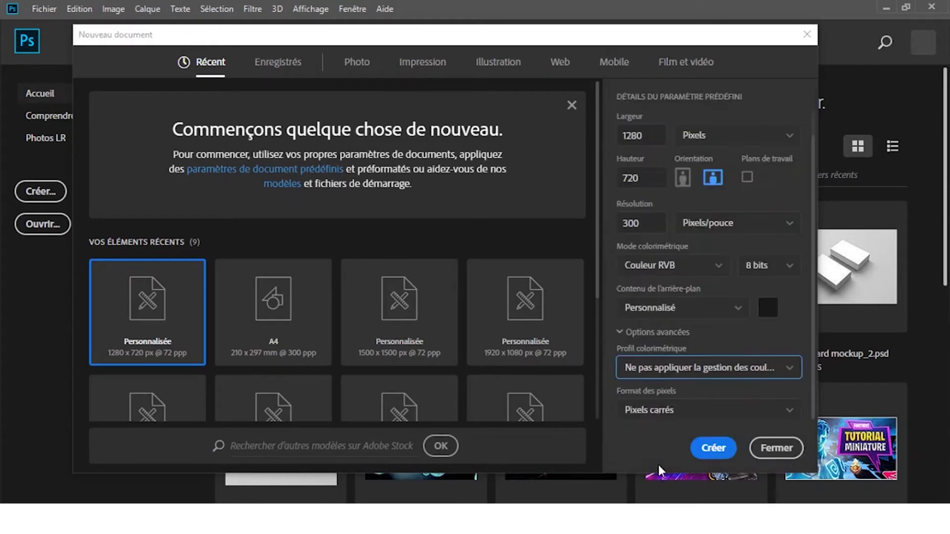
Keep square pixels as the pixel format and create the document
click(698, 412)
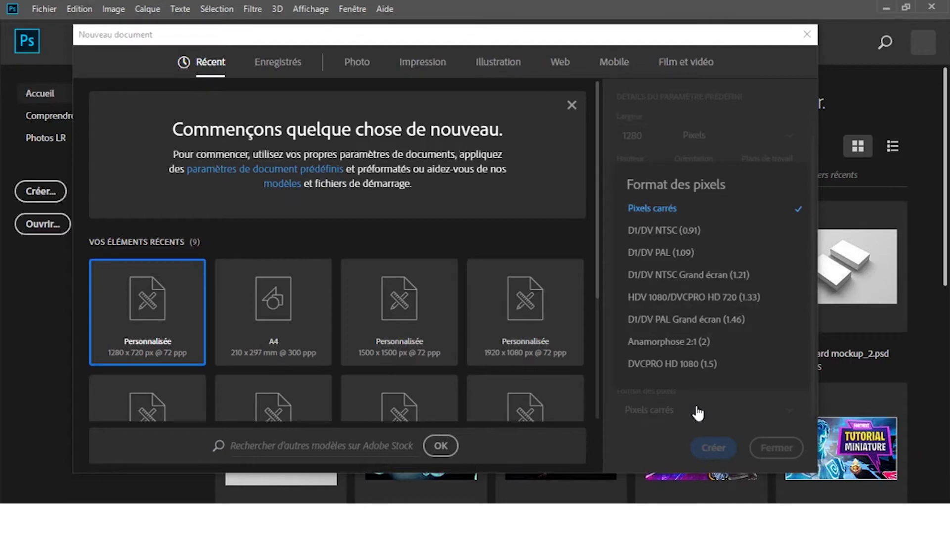
click(655, 216)
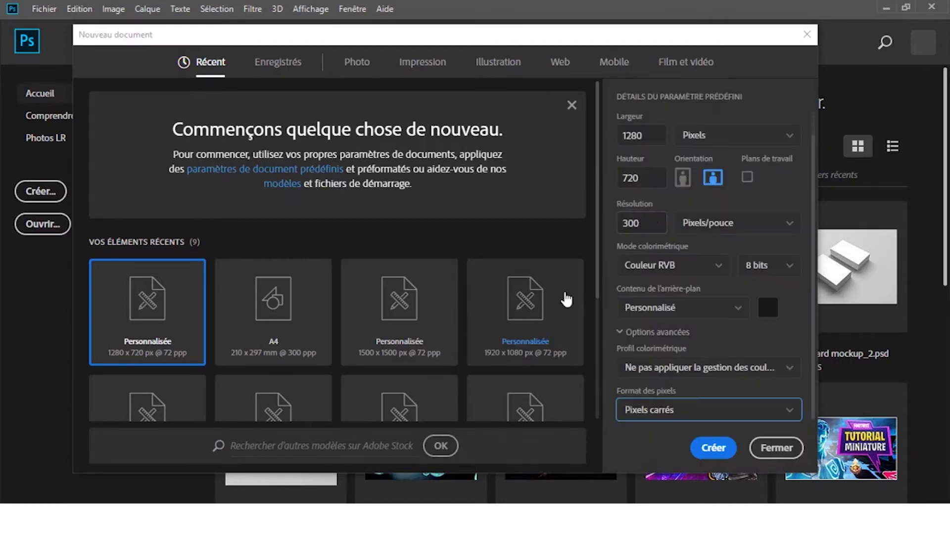
click(724, 447)
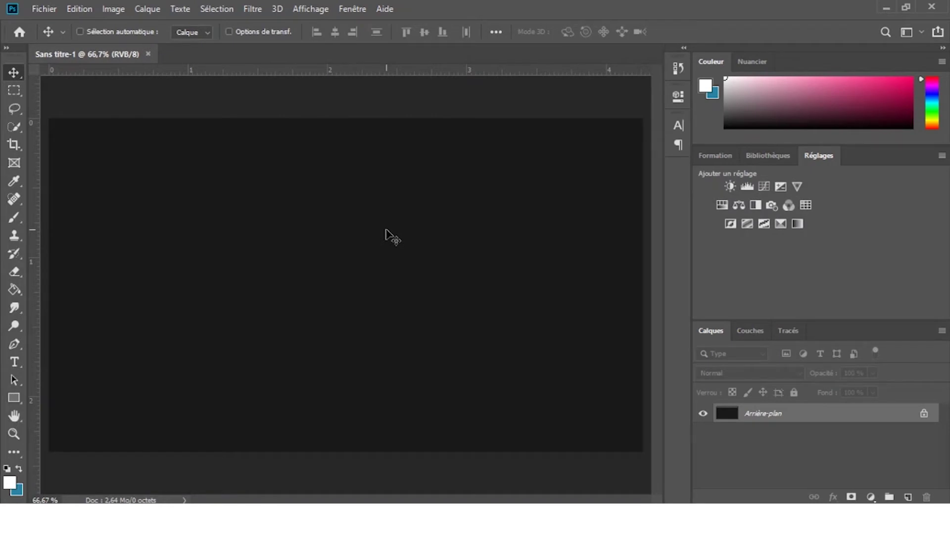
Try an image size of 1280 by 720 pixels at 72 pixels/inch with width and height unlinked
key(ctrl+alt+i)
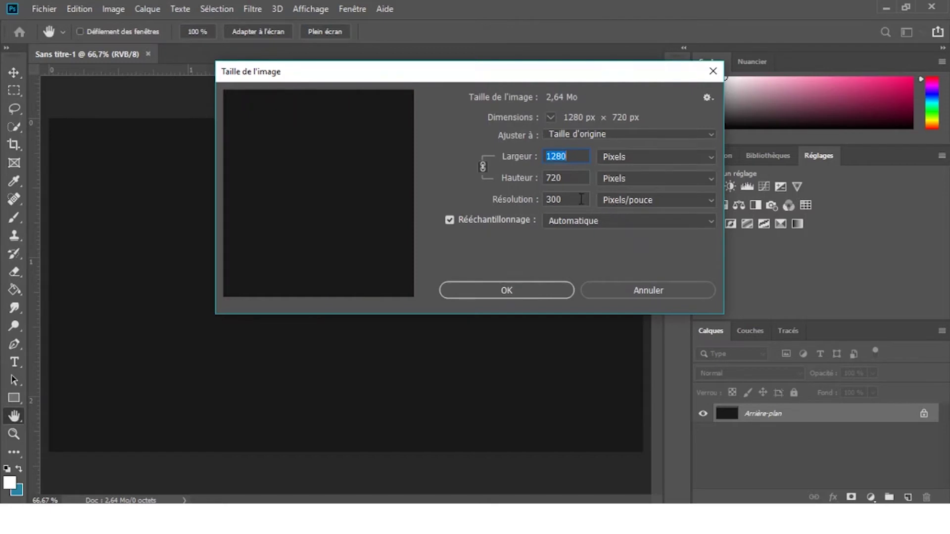
drag(564, 201, 386, 202)
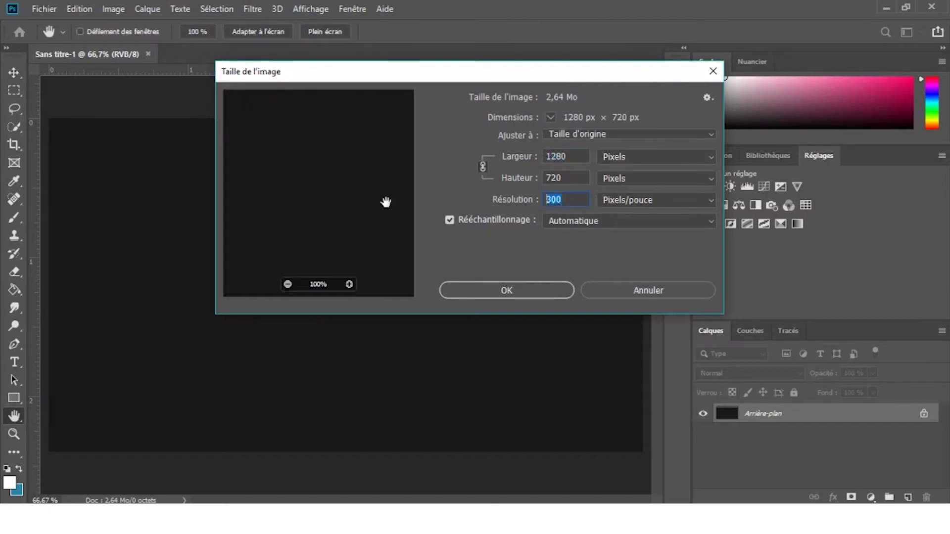
text(72)
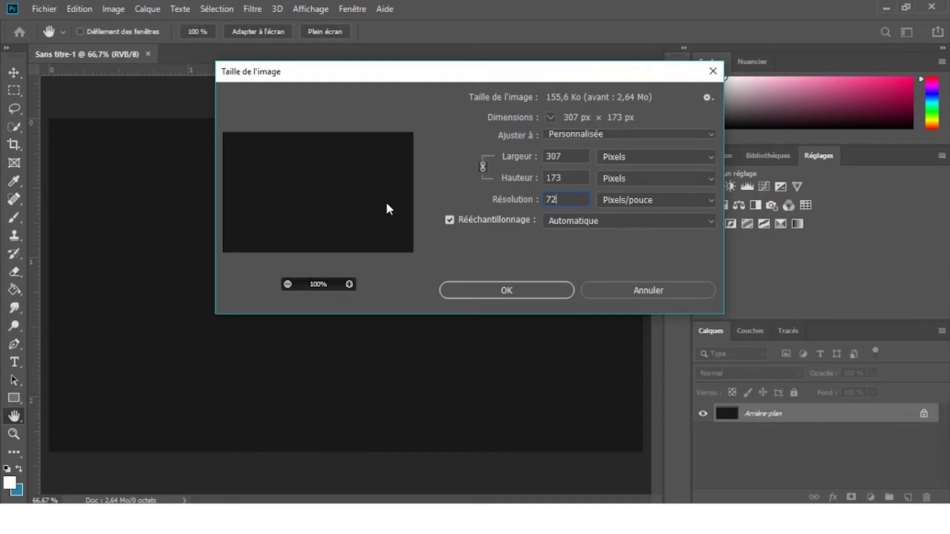
click(482, 167)
drag(560, 163, 471, 160)
text(1)
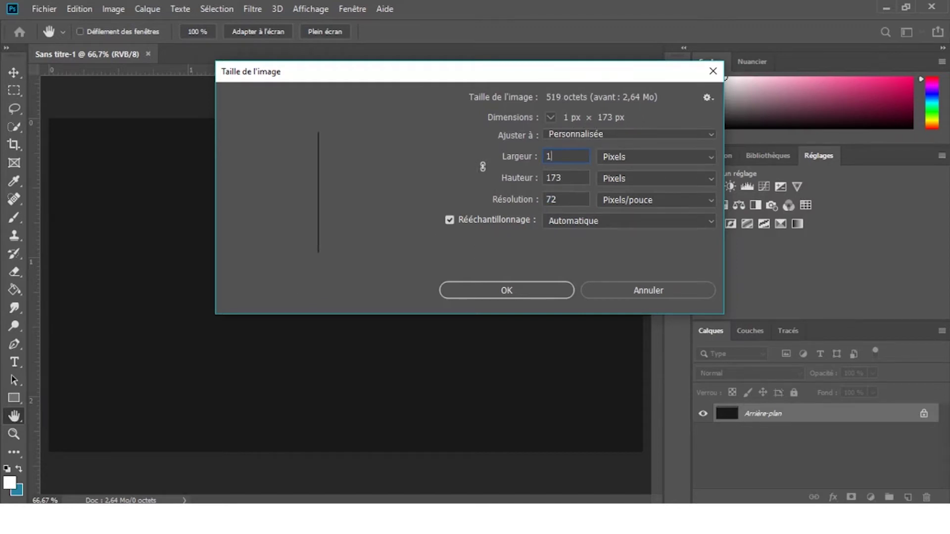
text(280)
key(Tab)
text(720)
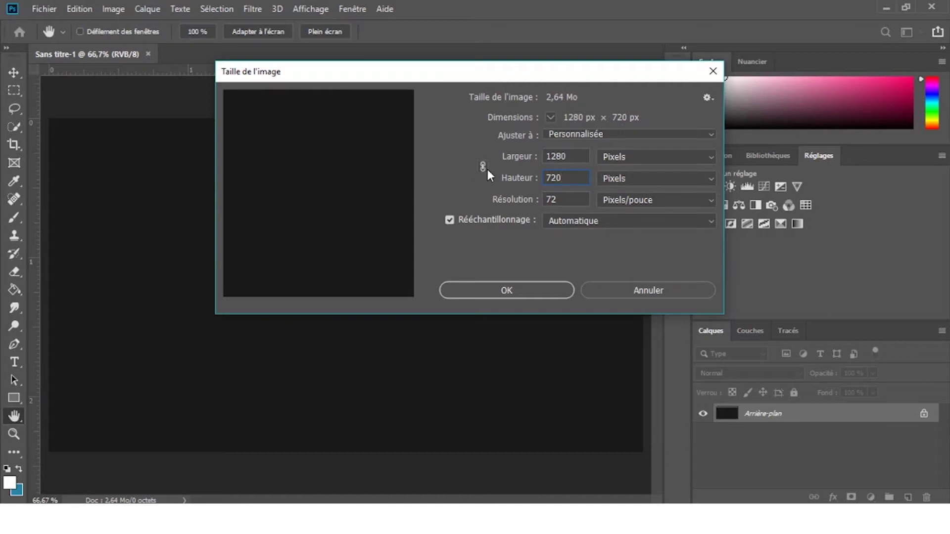
Toggle the proportion link between the image's width and height off and on
click(485, 167)
click(485, 167)
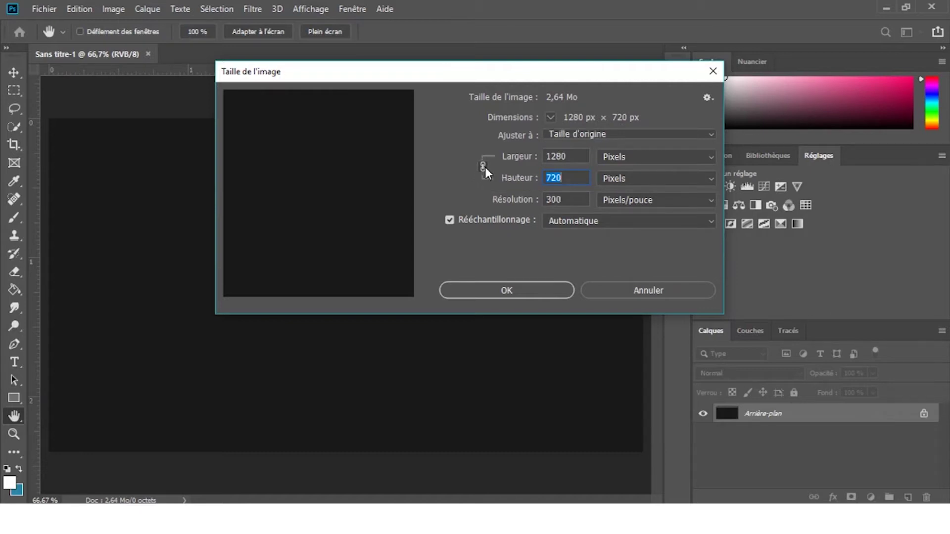
click(485, 167)
click(485, 167)
click(485, 168)
click(485, 167)
Try a linked image height of 280 pixels, restore it to 720 pixels and apply the image size
text(280)
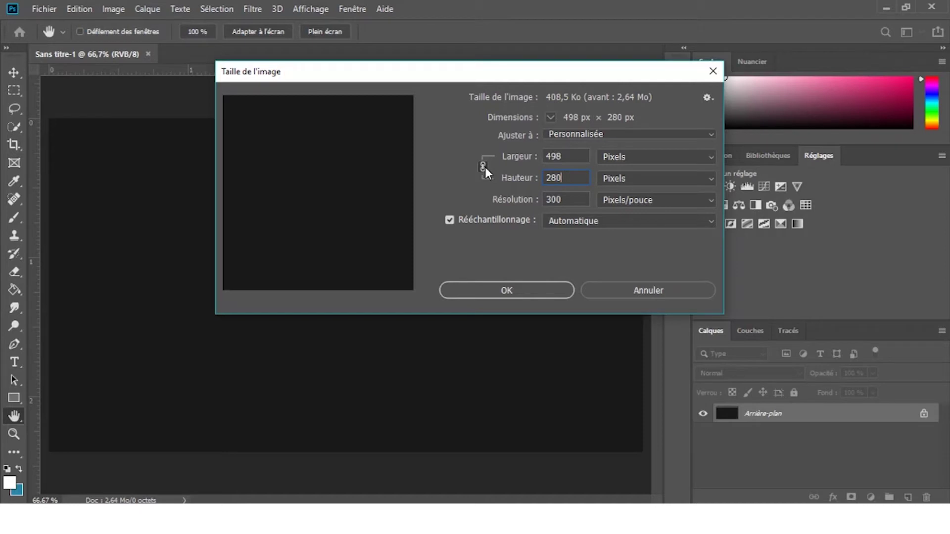
key(BackSpace)
key(BackSpace)
key(BackSpace)
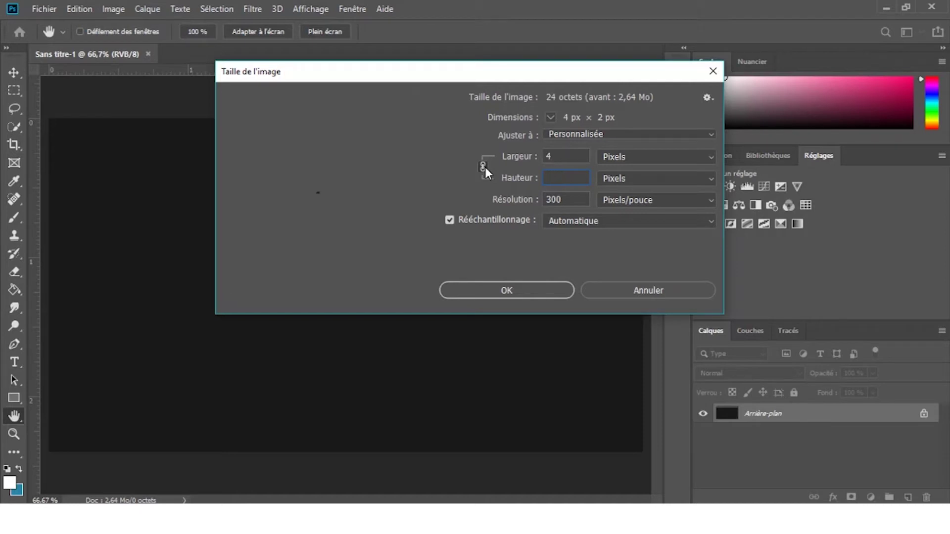
text(720)
click(486, 166)
click(526, 293)
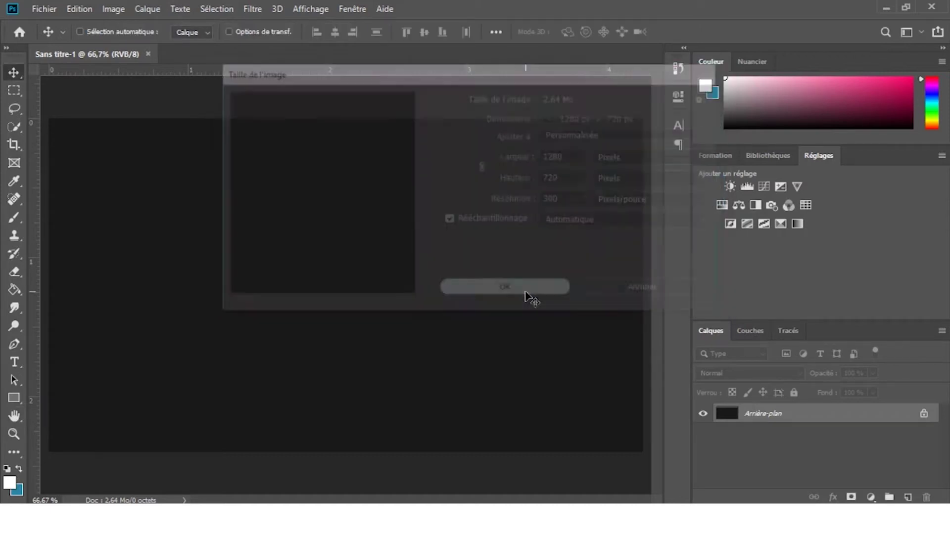
Try an artboard about 2.32 by 1.58 inches on the document with the Artboard tool, and undo it
click(13, 434)
drag(374, 269, 356, 288)
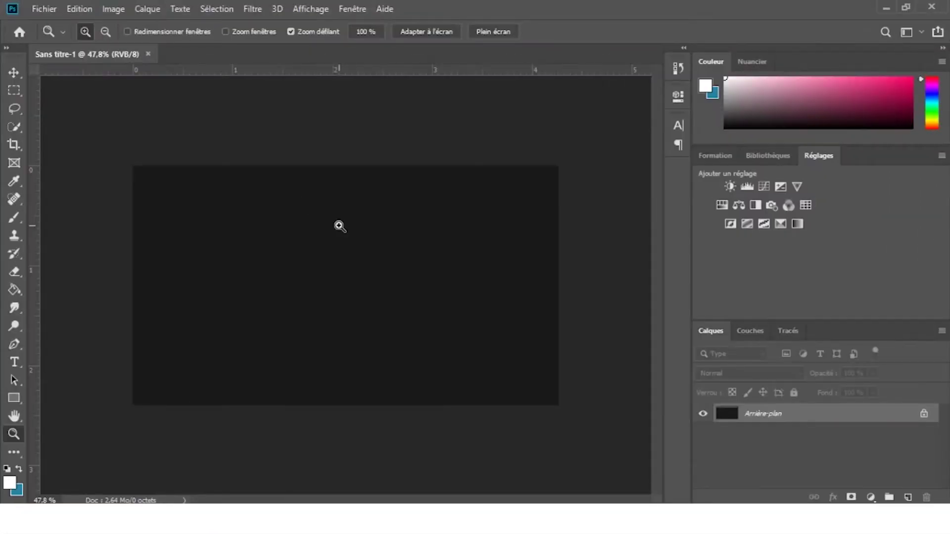
drag(334, 220, 329, 212)
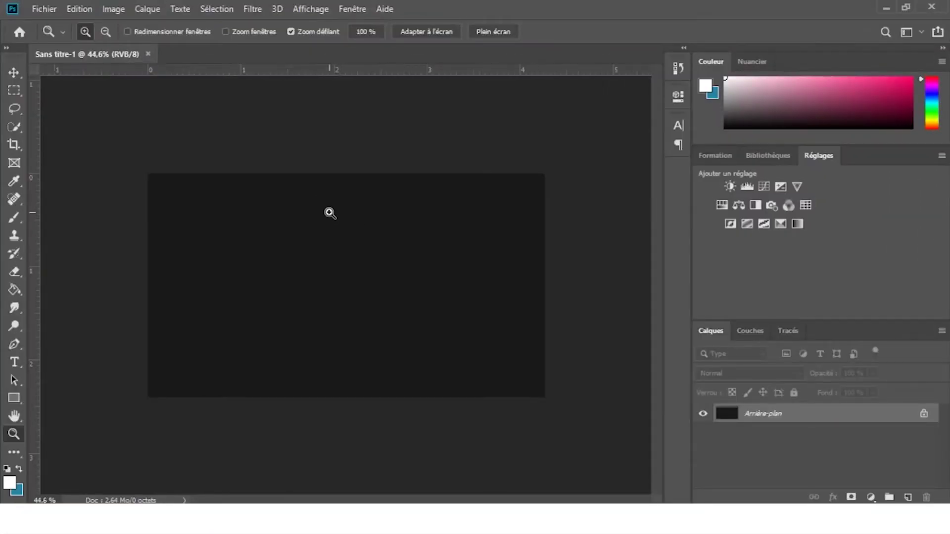
click(17, 75)
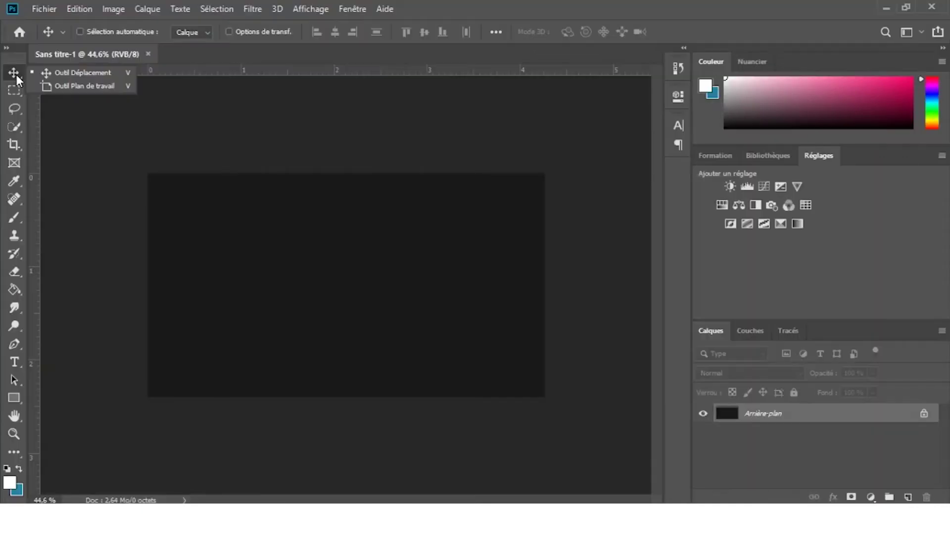
click(61, 87)
drag(290, 222, 505, 370)
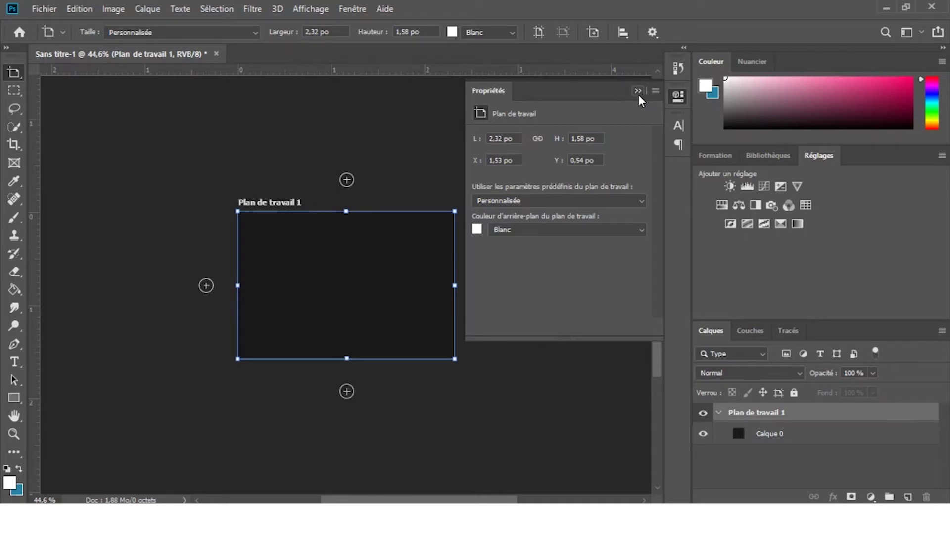
click(638, 92)
key(ctrl+z)
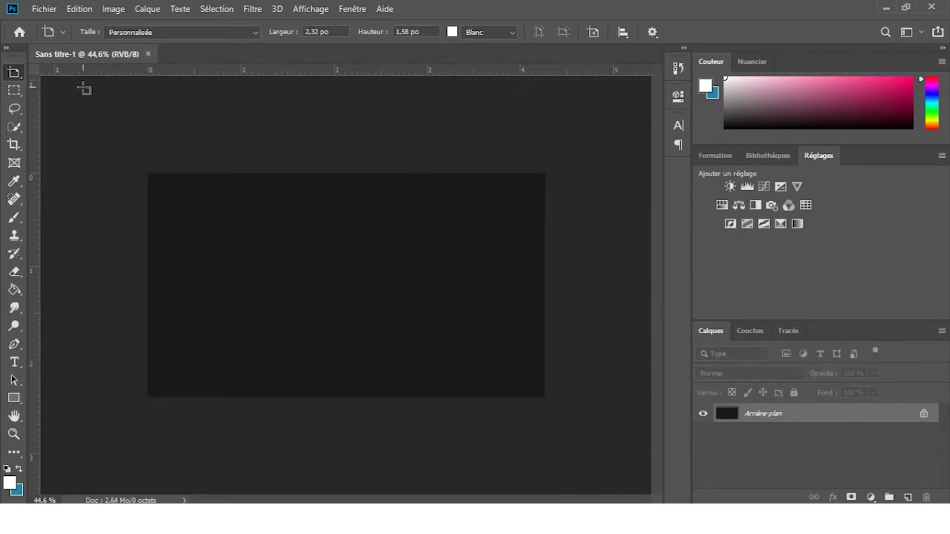
Try an artboard about 2.44 by 1.82 inches with a duplicate beside it, and undo both
drag(171, 196, 399, 368)
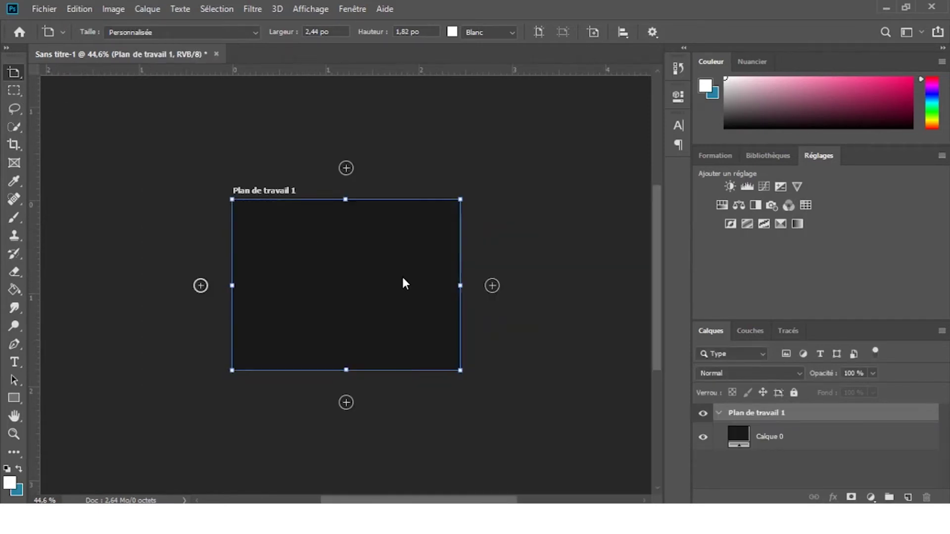
drag(769, 414, 907, 496)
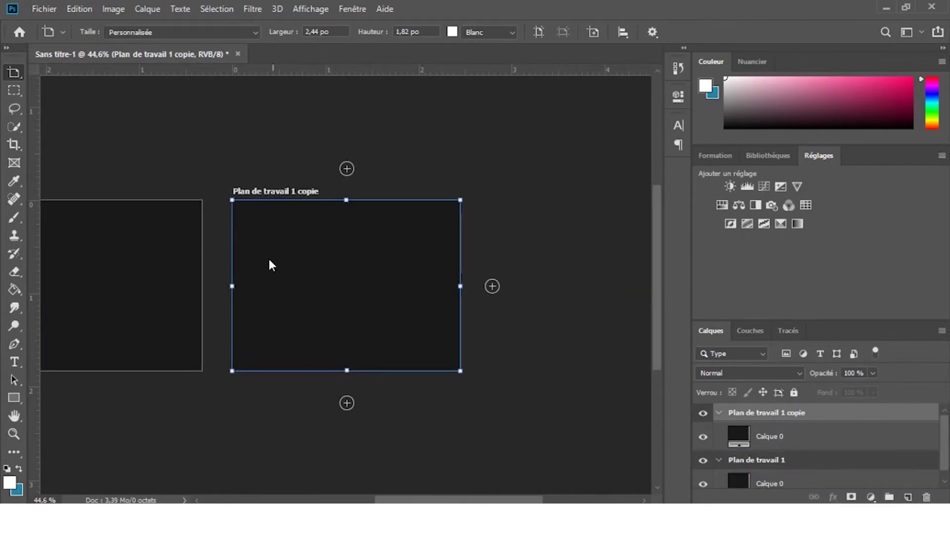
scroll(229, 248, right, 1)
scroll(229, 248, left, 2)
scroll(229, 247, left, 6)
scroll(229, 248, right, 5)
scroll(229, 248, left, 1)
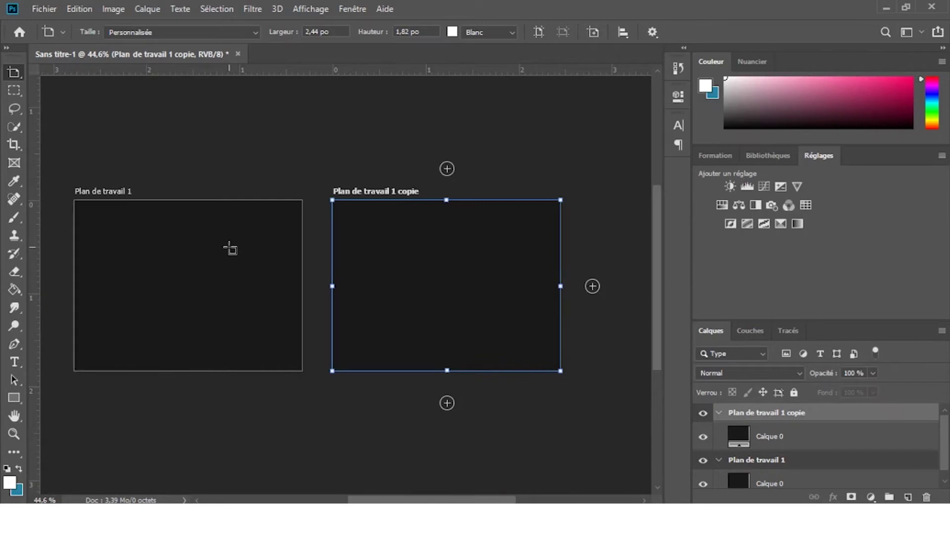
key(ctrl+z)
key(ctrl+z)
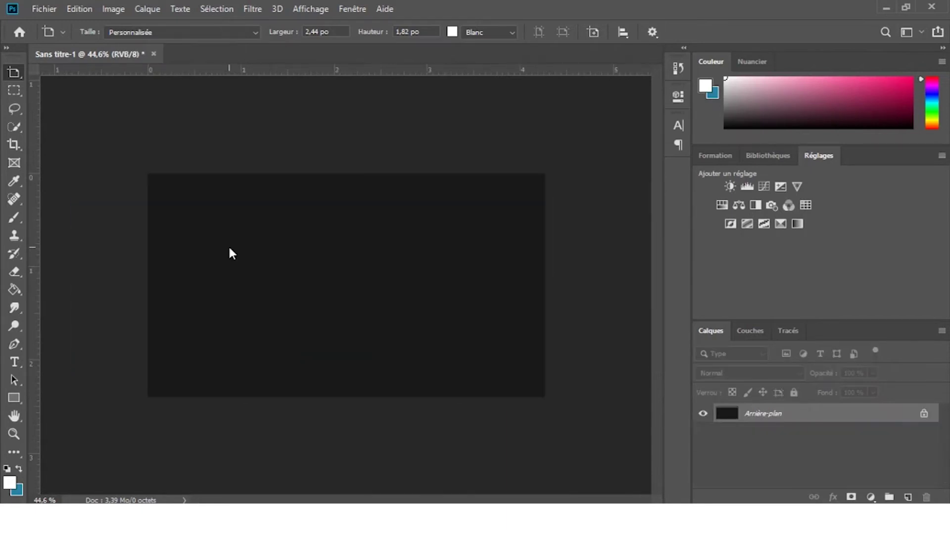
Try to move the locked background layer with the Move tool, and cancel its conversion to a normal layer
right_click(15, 71)
click(48, 71)
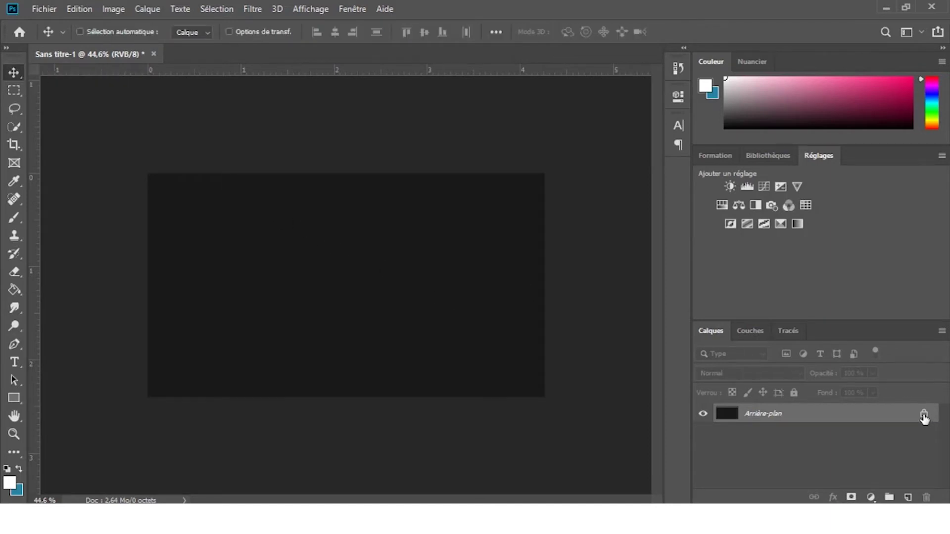
drag(362, 290, 410, 285)
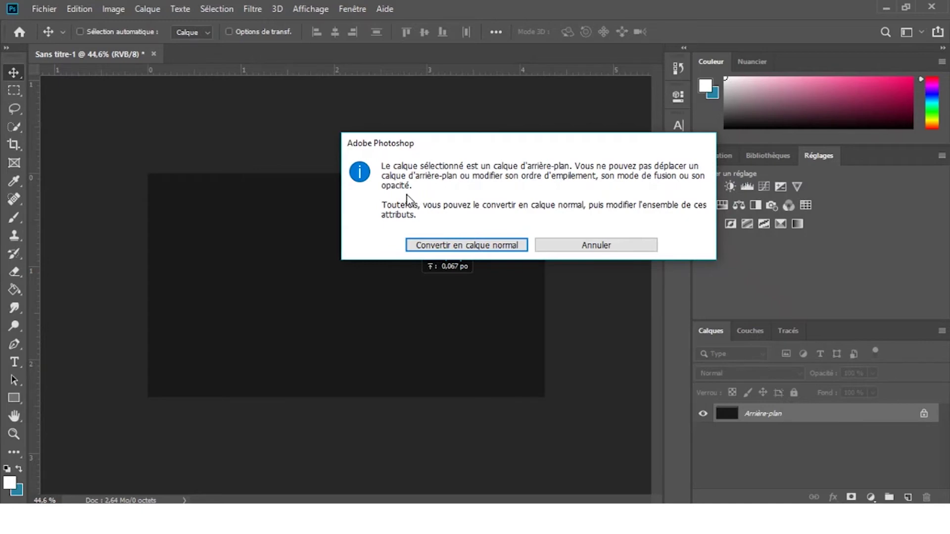
click(625, 250)
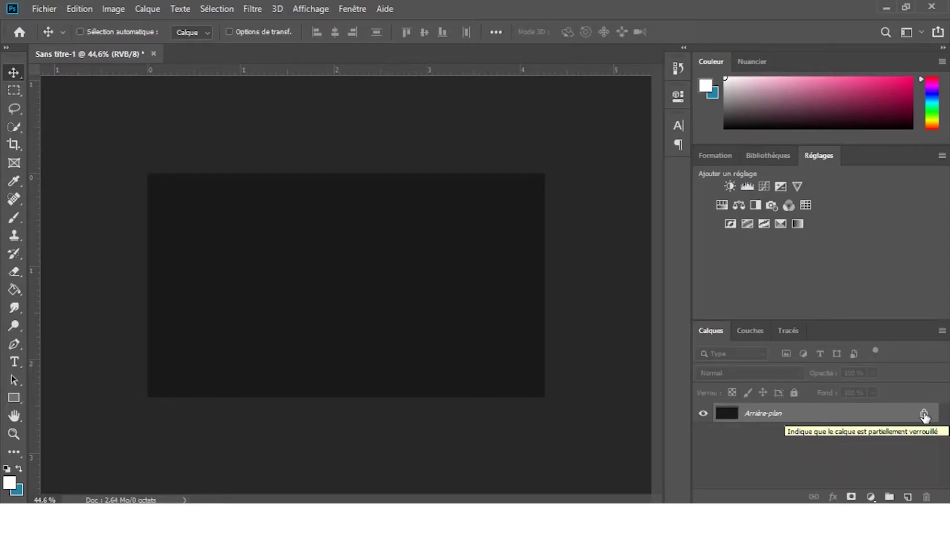
Unlock the background layer and try moving it on the canvas
click(897, 404)
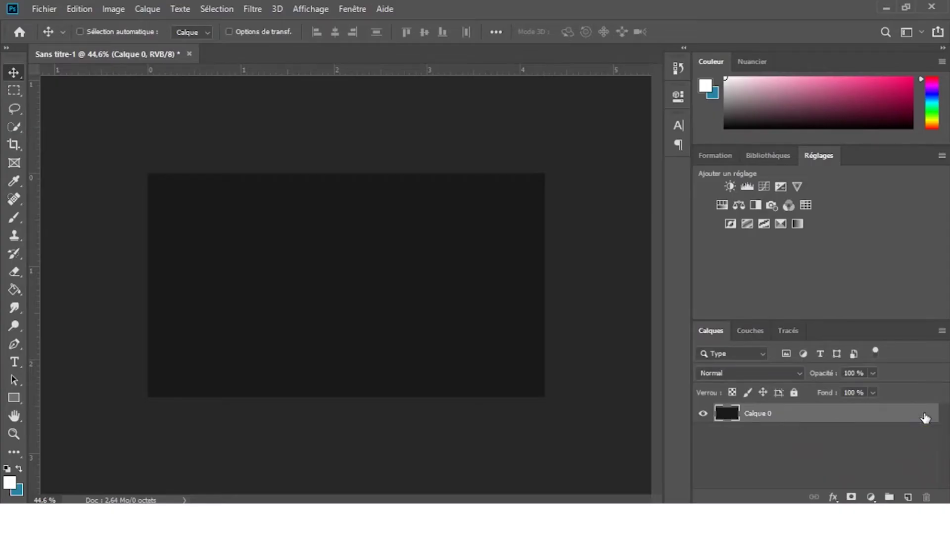
double_click(924, 415)
click(755, 177)
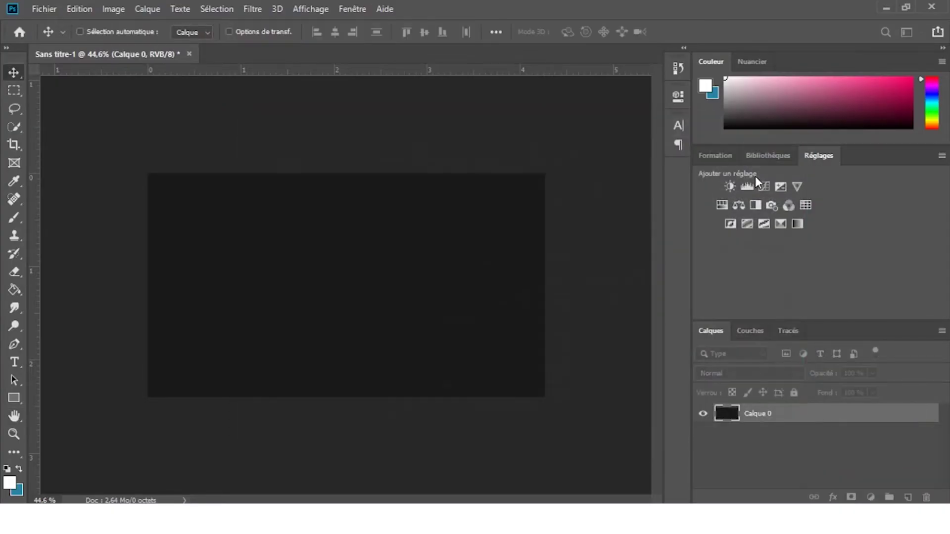
drag(349, 292, 322, 282)
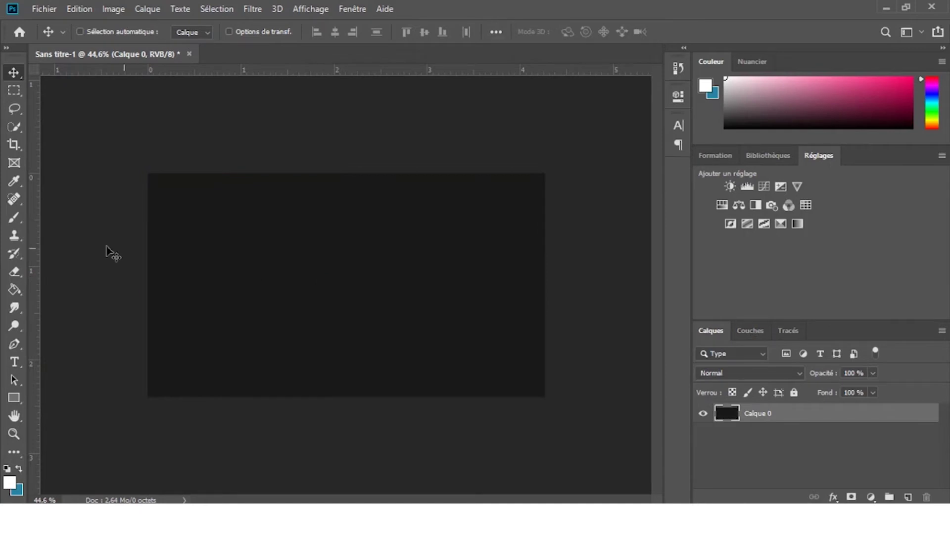
Try an elliptical selection about 2.55 by 1.51 inches on the dark layer with the Elliptical Marquee tool
click(12, 92)
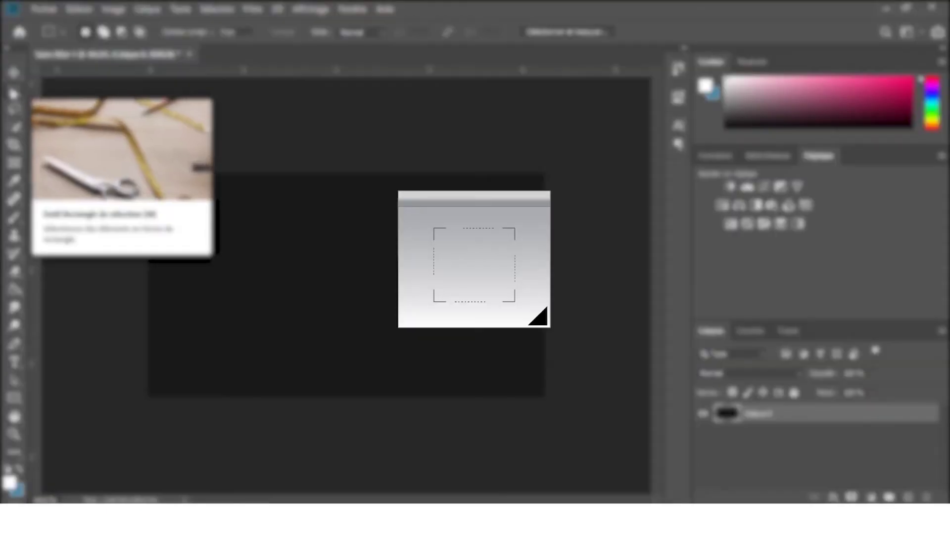
right_click(13, 94)
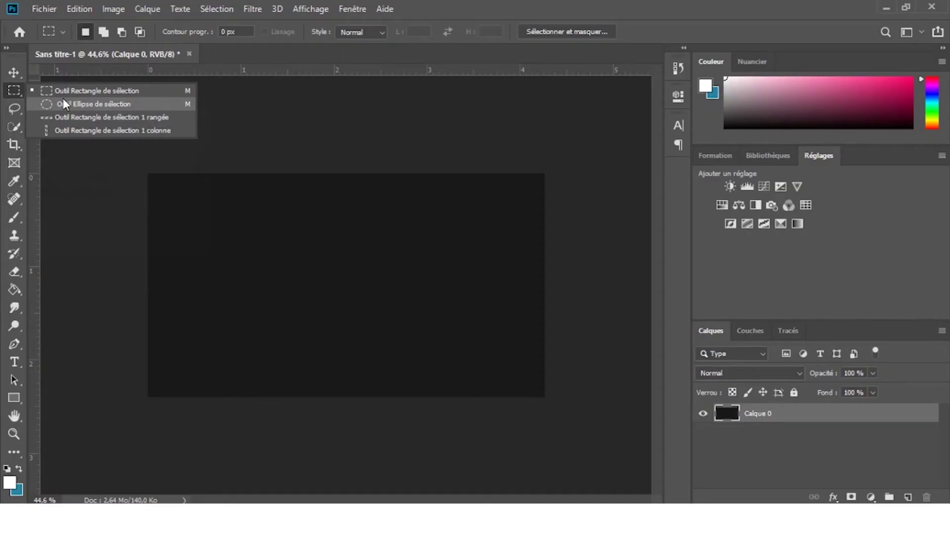
click(136, 106)
drag(197, 218, 434, 359)
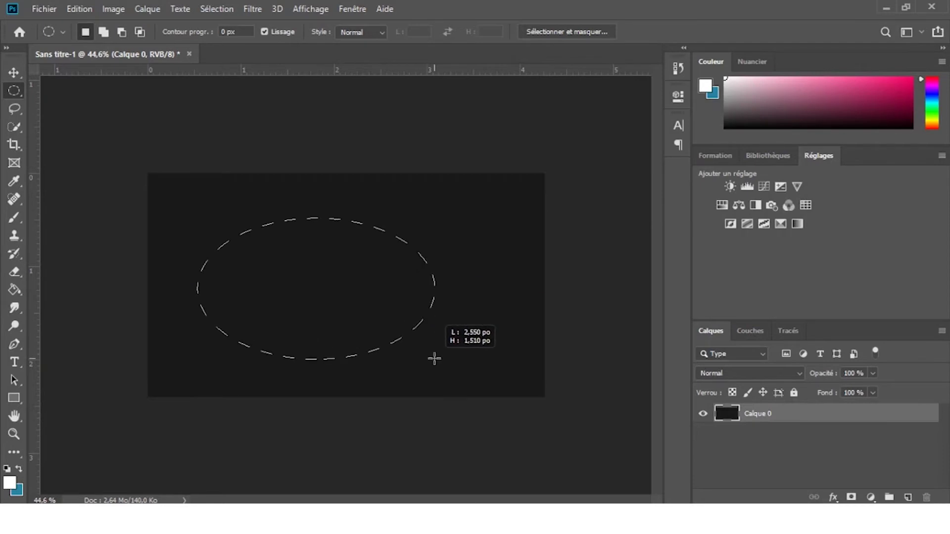
drag(435, 359, 435, 357)
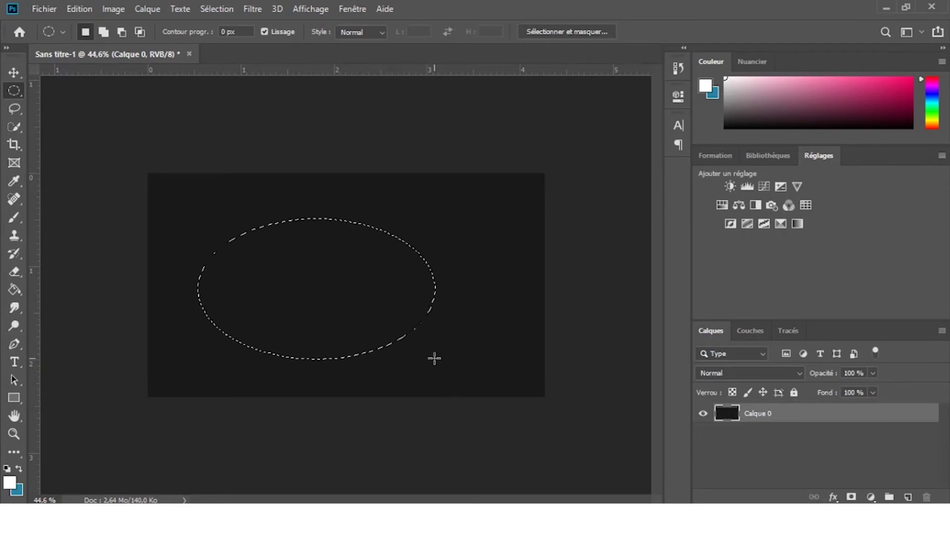
Try moving the elliptical selected area up over the layer with the Move tool, undo it and deselect
key(v)
drag(305, 310, 428, 277)
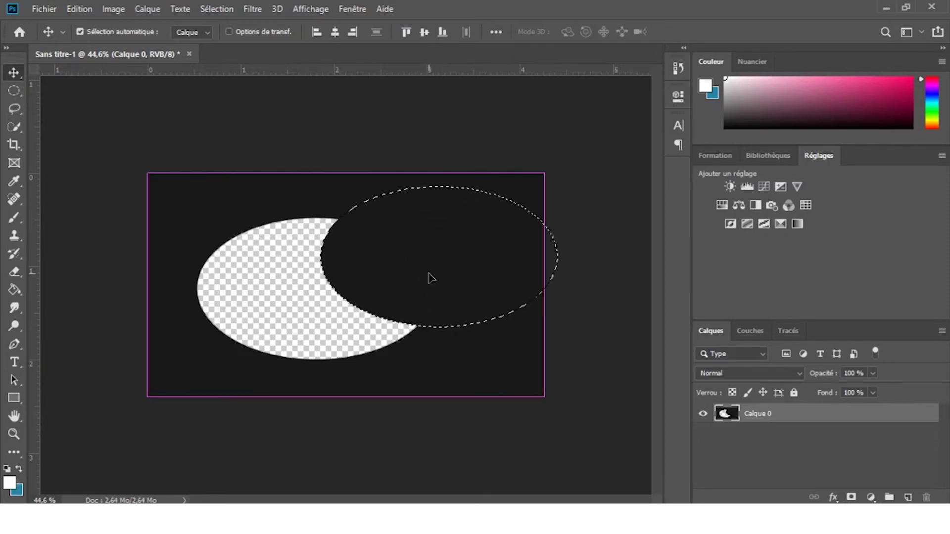
key(ctrl+z)
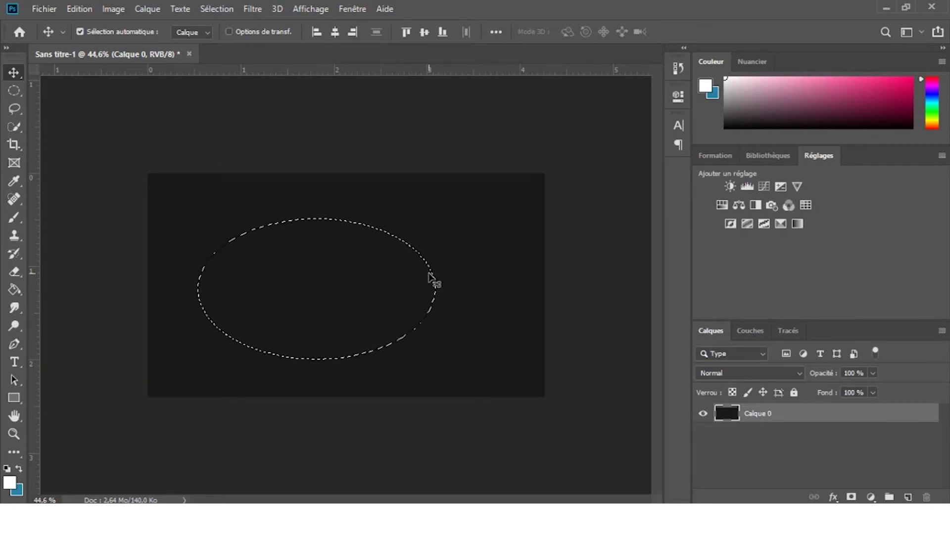
key(ctrl+d)
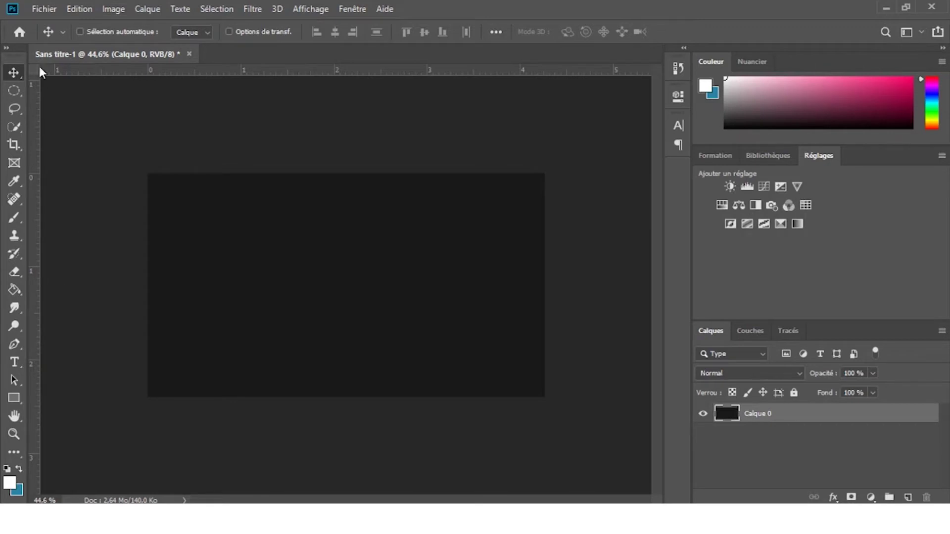
Try several curved freehand selections on the dark layer with the standard Lasso tool
click(13, 109)
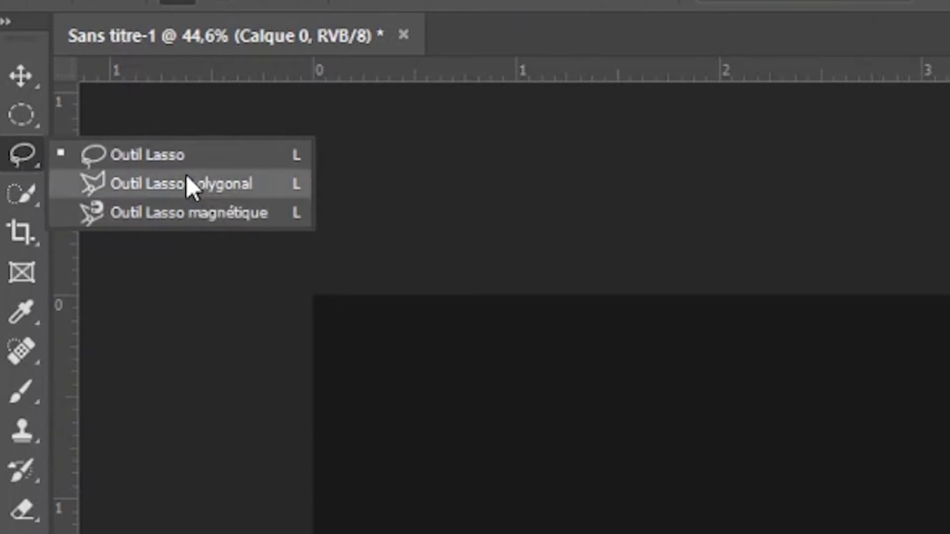
click(139, 164)
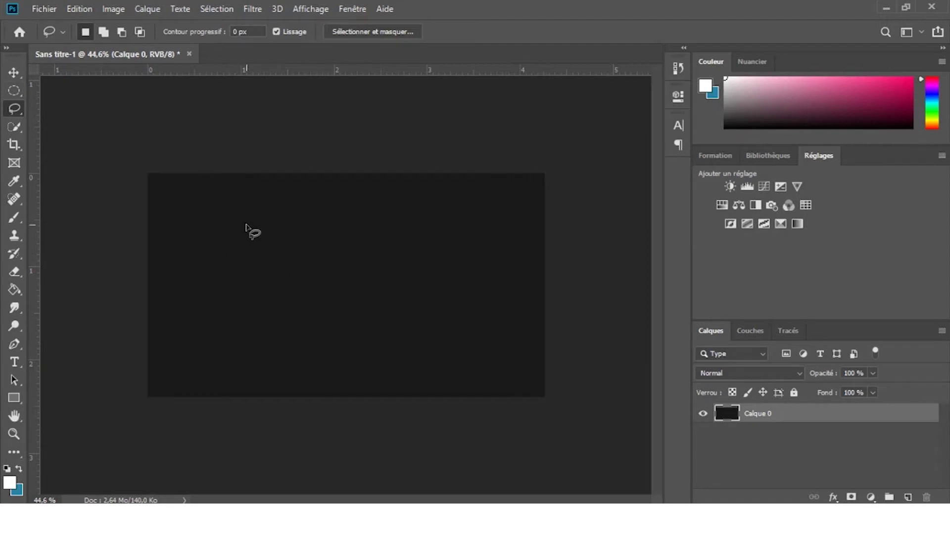
mouse_move(246, 225)
mouse_down()
mouse_move(250, 257)
mouse_move(296, 278)
mouse_move(357, 230)
mouse_move(443, 271)
mouse_move(426, 386)
mouse_move(265, 368)
mouse_move(211, 286)
mouse_move(224, 238)
mouse_move(254, 247)
mouse_up()
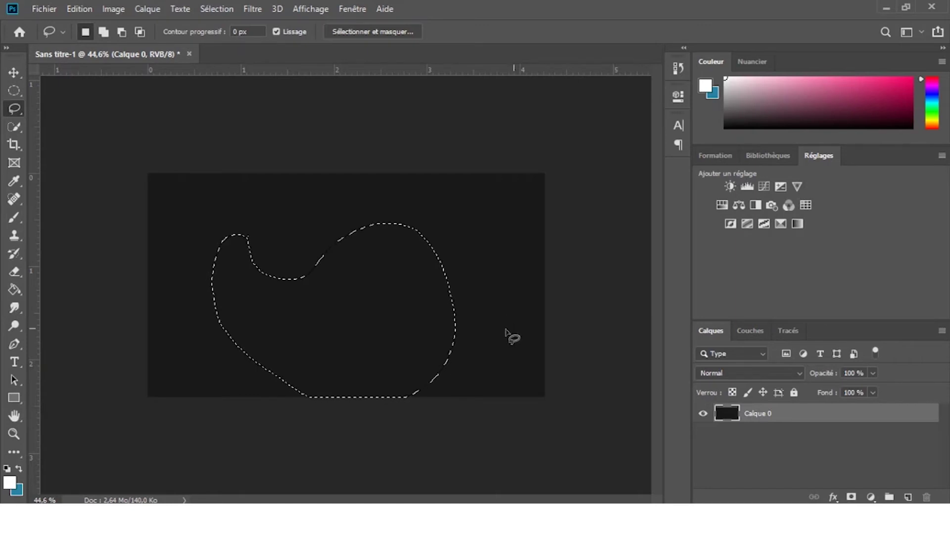
click(415, 289)
mouse_move(253, 214)
mouse_down()
mouse_move(304, 226)
mouse_move(250, 234)
mouse_up()
mouse_move(384, 241)
mouse_down()
mouse_move(441, 266)
mouse_move(400, 230)
mouse_move(373, 255)
mouse_up()
mouse_move(280, 290)
mouse_down()
mouse_move(260, 322)
mouse_move(346, 375)
mouse_move(312, 261)
mouse_move(386, 309)
mouse_move(453, 254)
mouse_move(283, 222)
mouse_move(244, 338)
mouse_move(268, 341)
mouse_up()
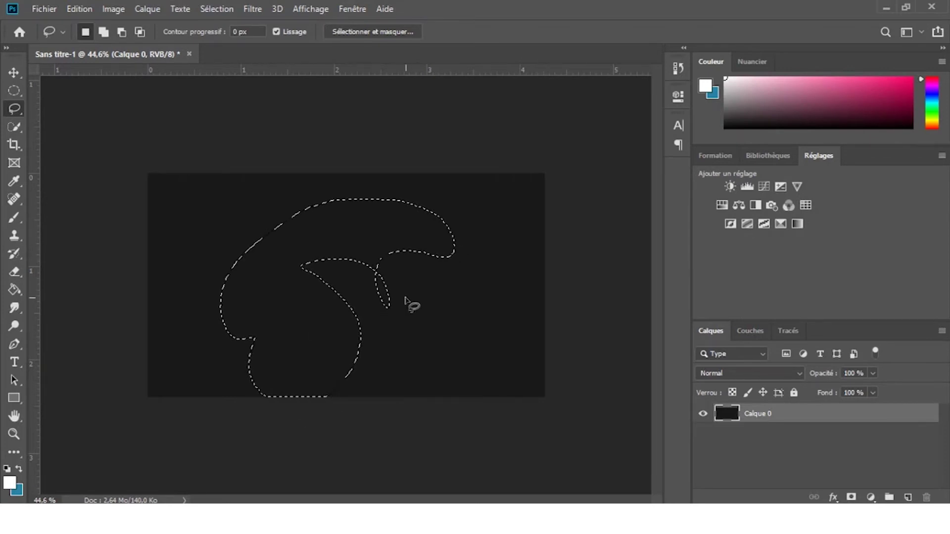
Try moving the lassoed area up on the canvas with the Move tool, and undo the move
key(z)
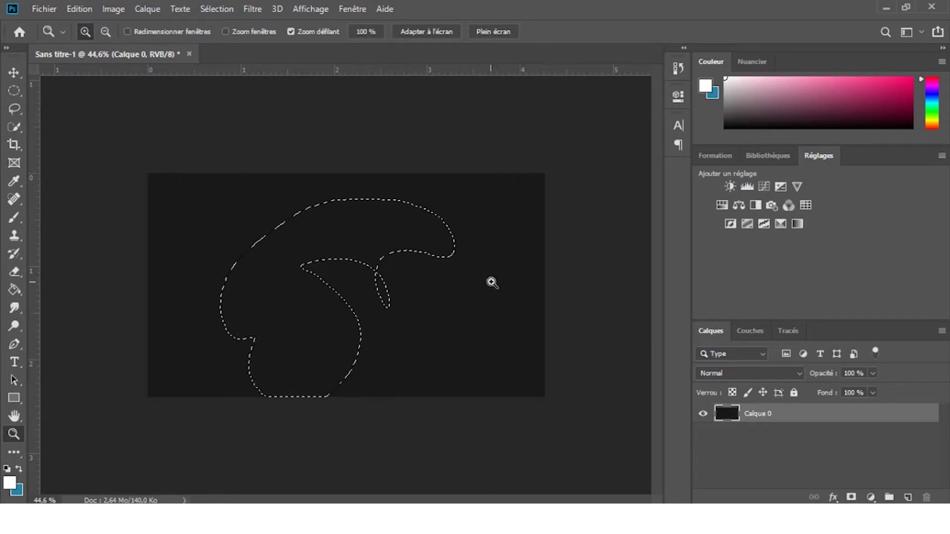
key(v)
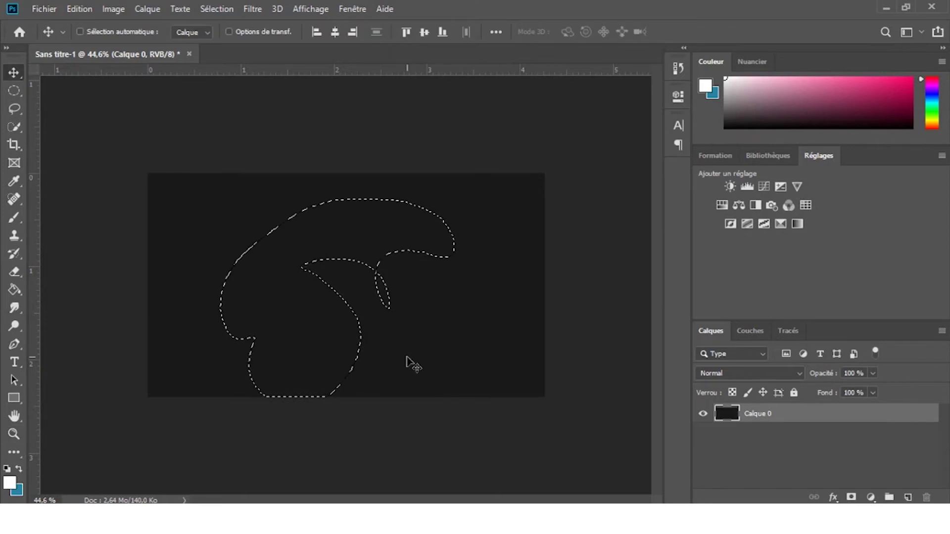
drag(267, 326, 287, 280)
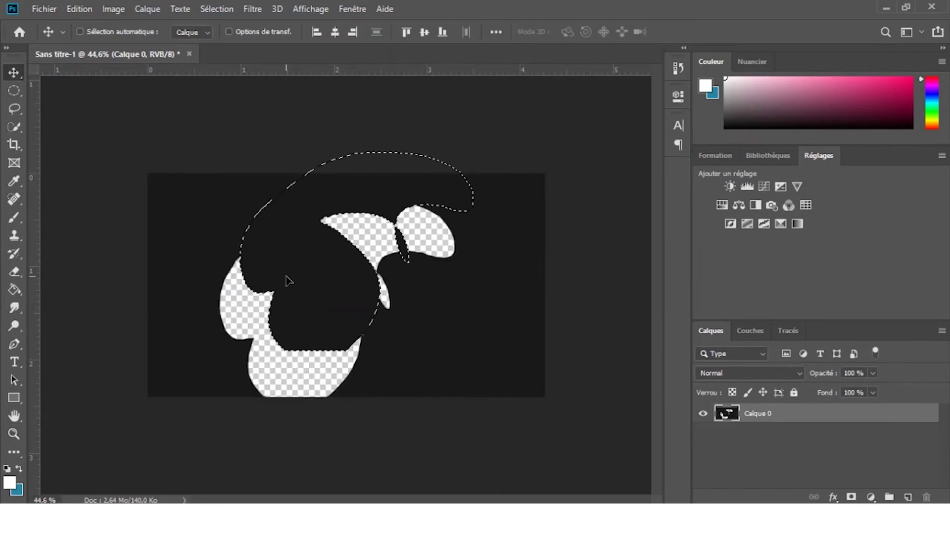
key(z)
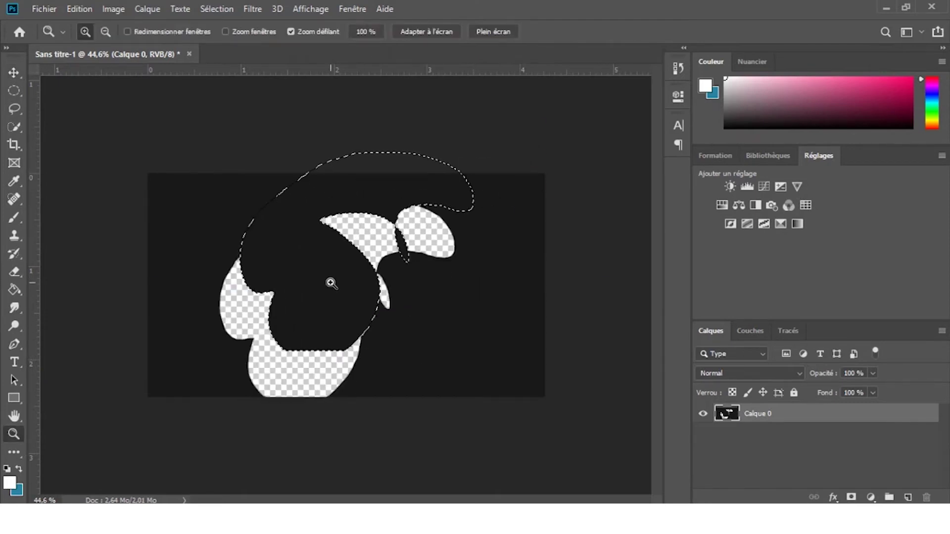
key(ctrl+z)
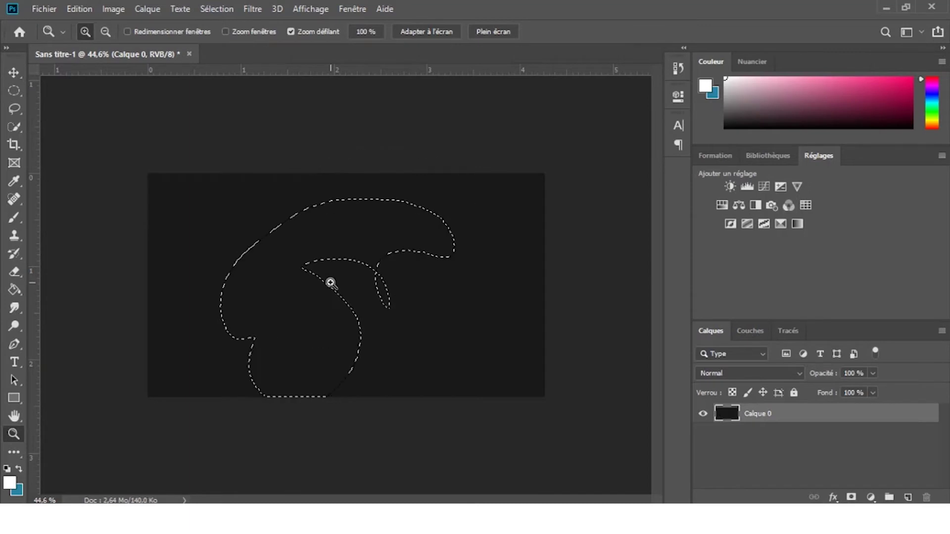
Try selecting the whole dark area with the Magic Wand tool, and deselect it
click(11, 130)
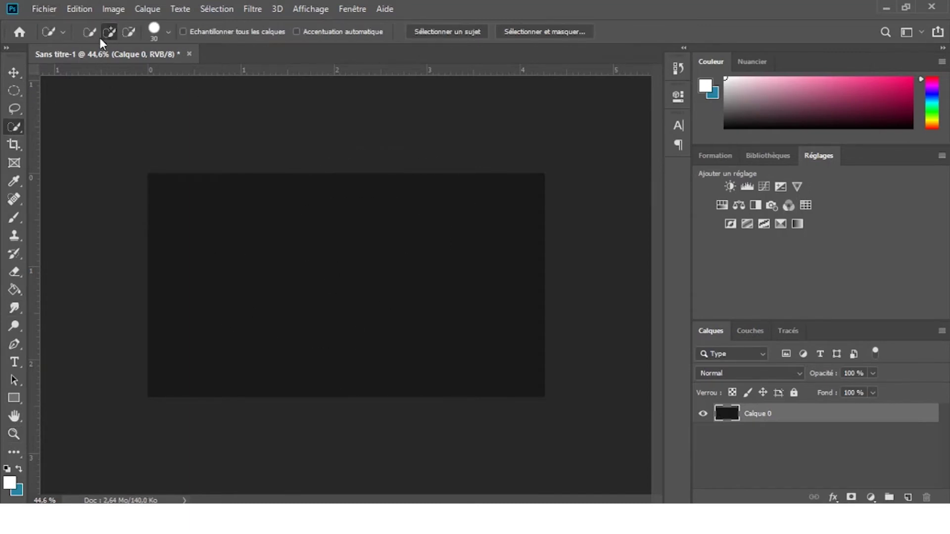
right_click(15, 129)
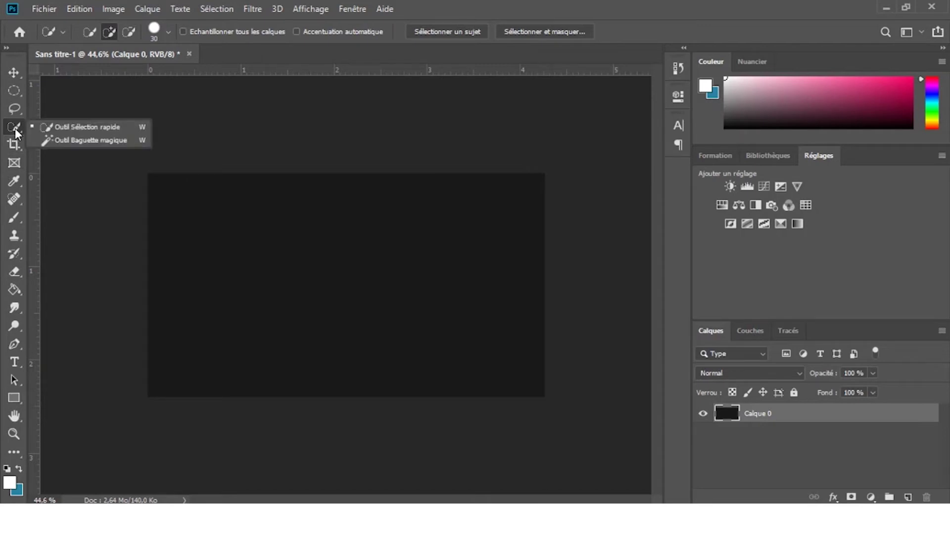
click(70, 140)
click(235, 254)
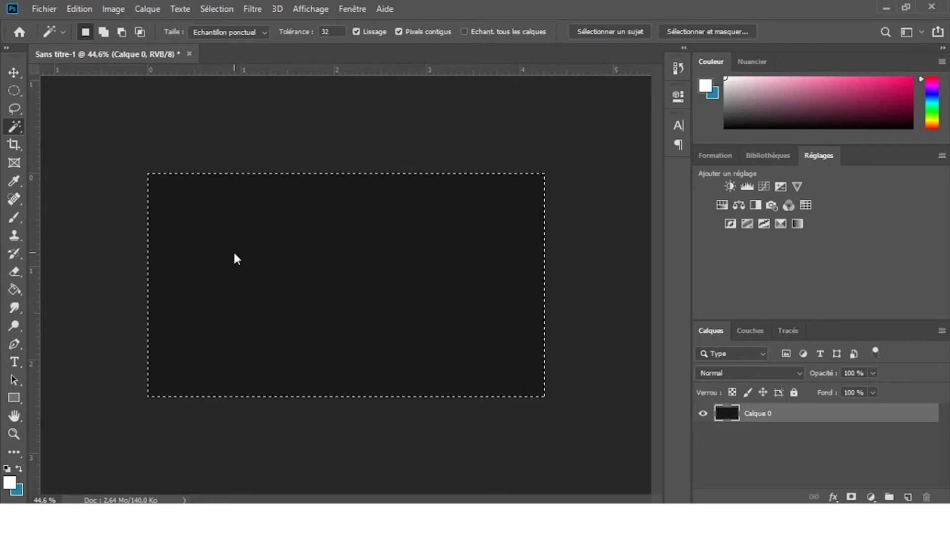
key(ctrl+d)
Try a short curved selection stroke on the layer with the Quick Selection tool, and clear it
right_click(19, 134)
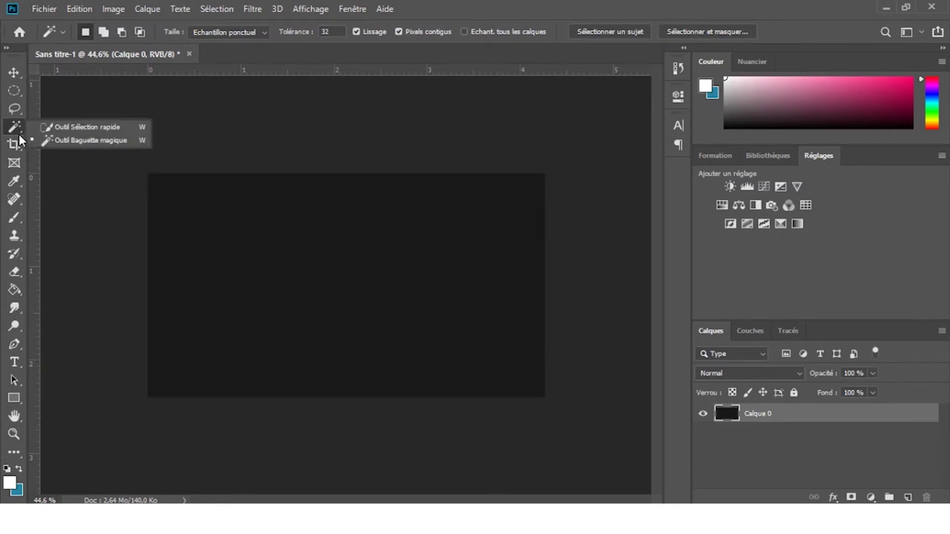
click(69, 127)
mouse_move(237, 236)
mouse_down()
mouse_move(242, 257)
mouse_move(298, 305)
mouse_move(247, 286)
mouse_move(274, 257)
mouse_move(303, 284)
mouse_move(291, 293)
mouse_up()
key(ctrl+z)
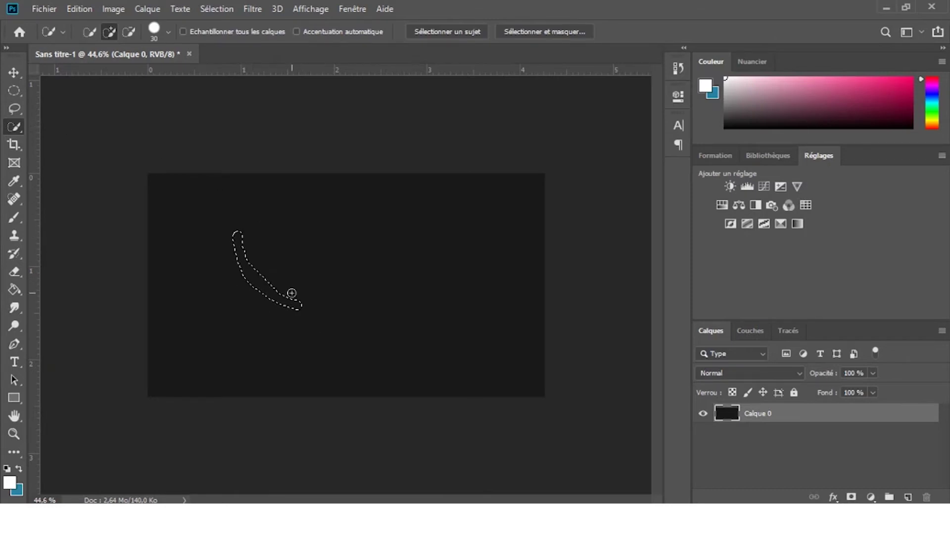
key(ctrl+d)
Try trimming the canvas from its upper edge with the Crop tool, and undo the crop change
click(14, 144)
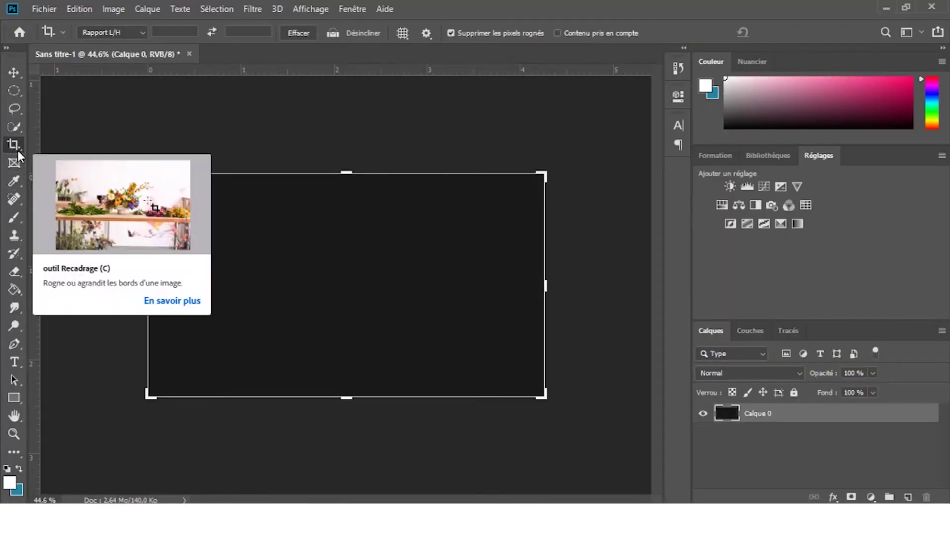
drag(353, 172, 354, 203)
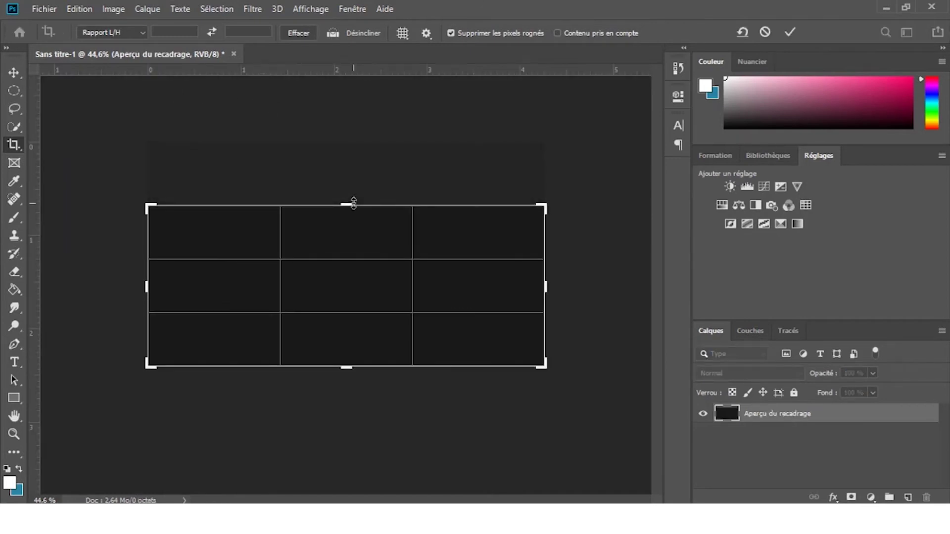
key(ctrl+z)
mouse_move(549, 170)
mouse_down()
mouse_move(377, 243)
mouse_move(549, 170)
mouse_up()
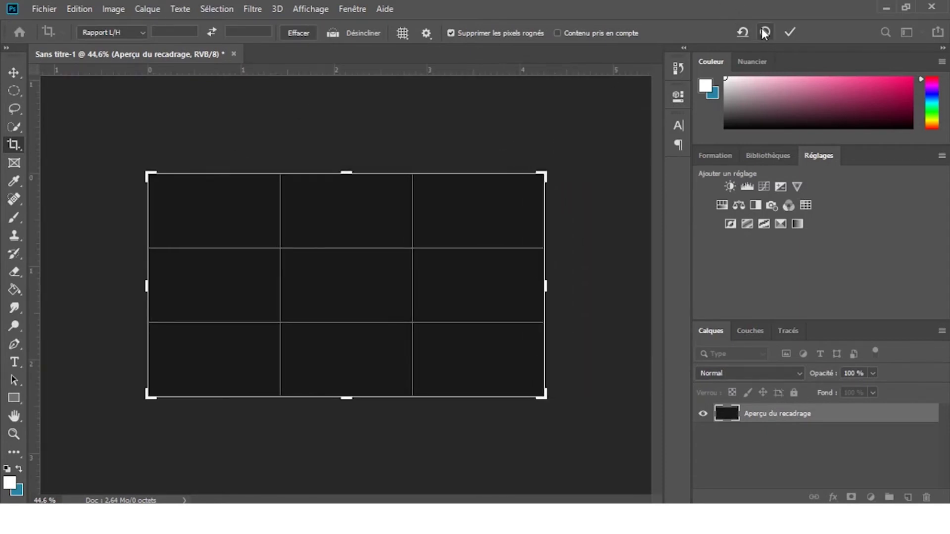
Try straightening the crop along a diagonal line across the canvas, undo it and cancel the crop
click(361, 30)
drag(144, 281, 488, 163)
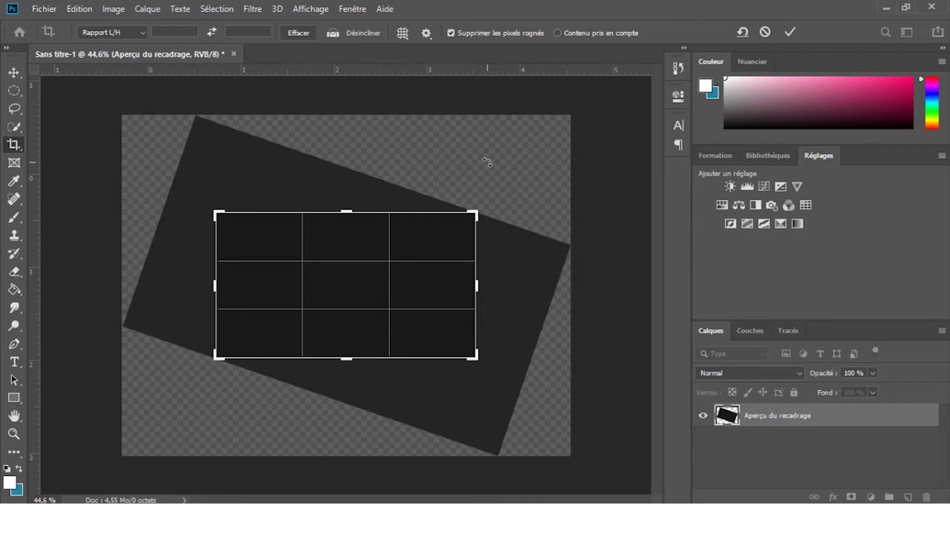
key(ctrl+z)
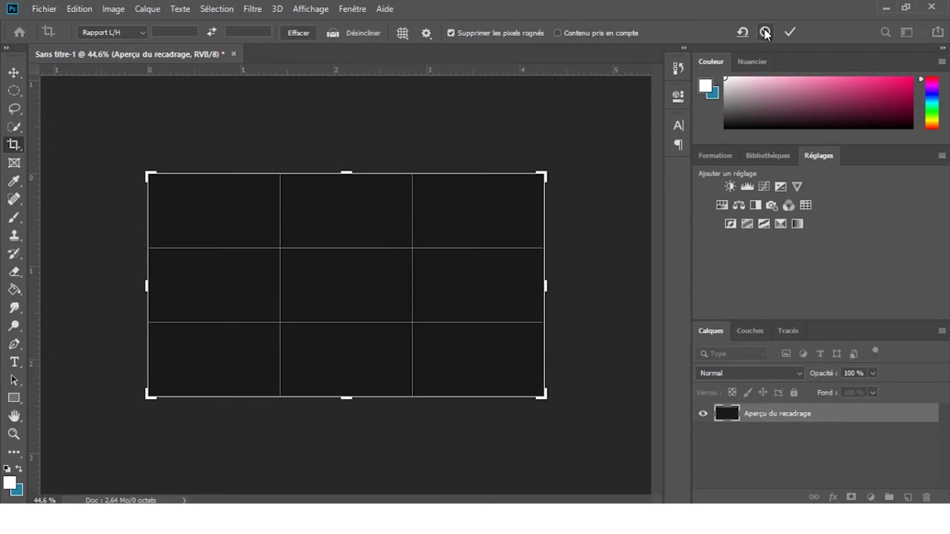
click(765, 32)
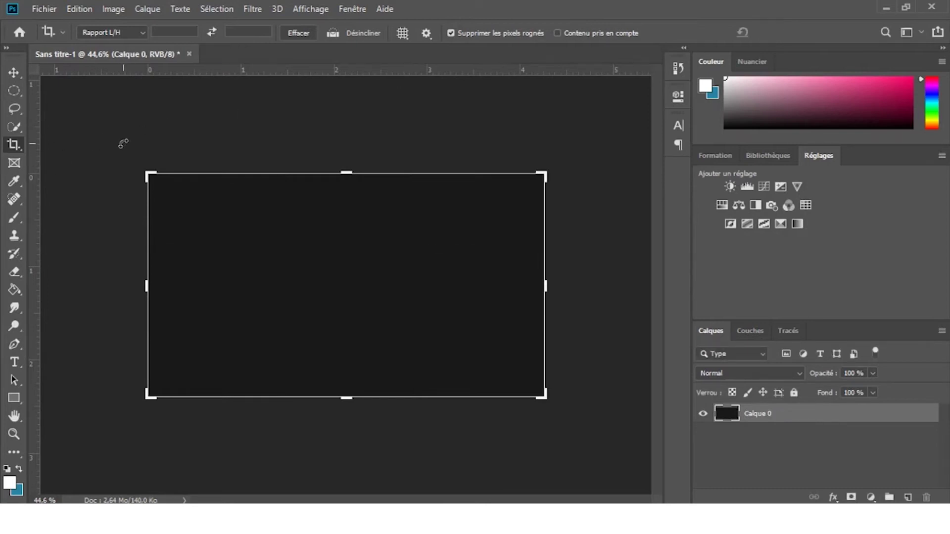
Try a rectangular frame on the existing dark layer with the Frame tool, and undo it
click(14, 163)
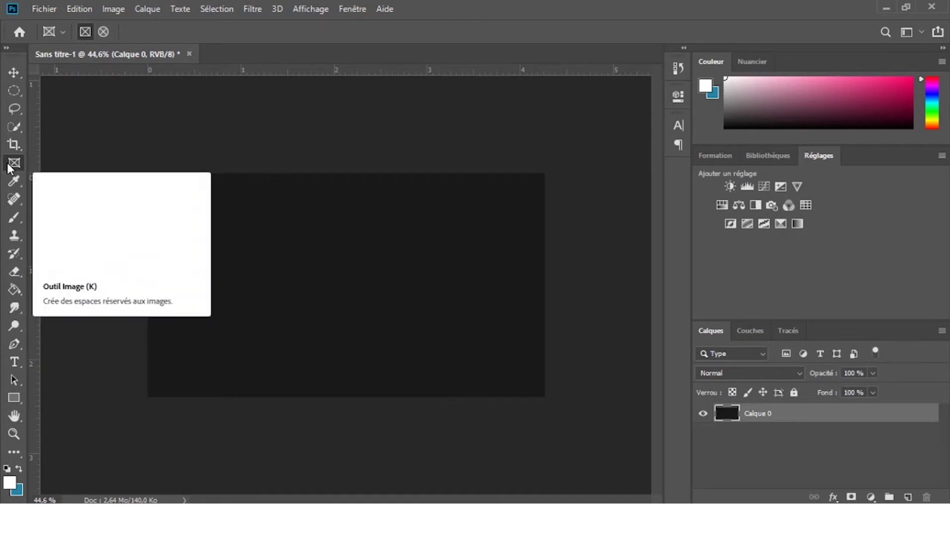
click(384, 8)
click(500, 2)
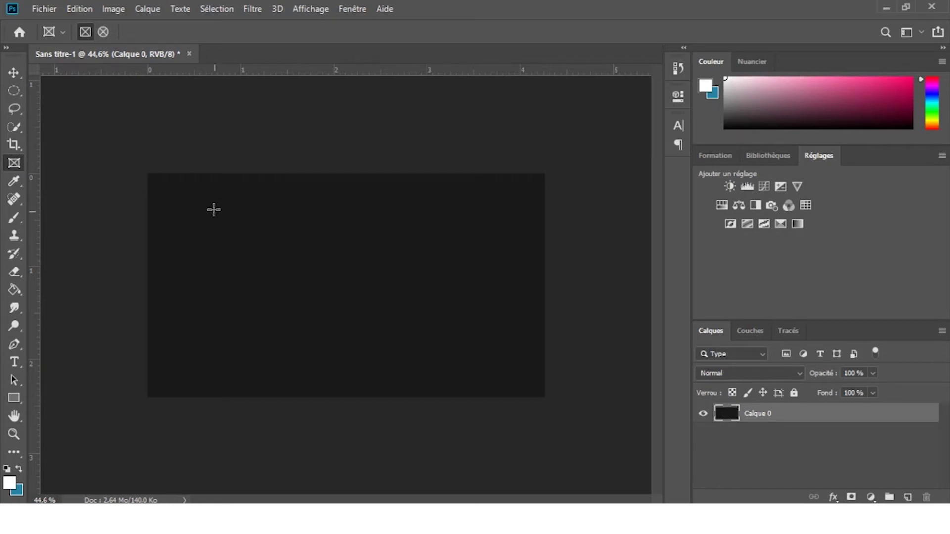
drag(196, 196, 373, 355)
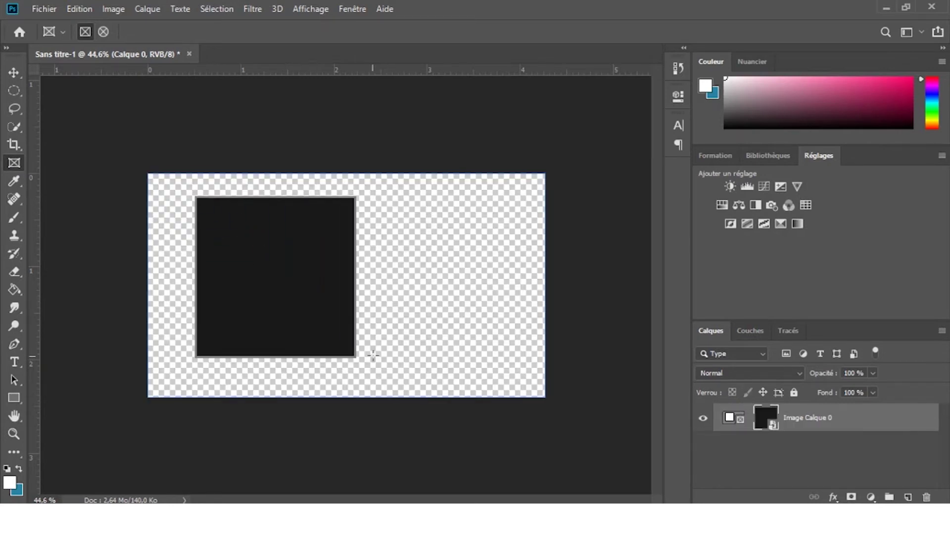
key(ctrl+z)
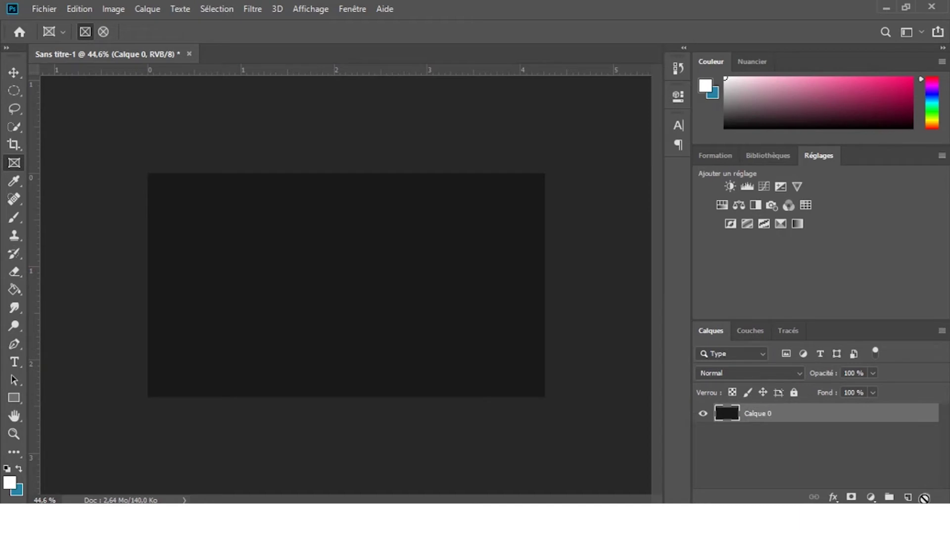
Add a new layer and draw an empty rectangular frame about 1 inch square on it
click(903, 497)
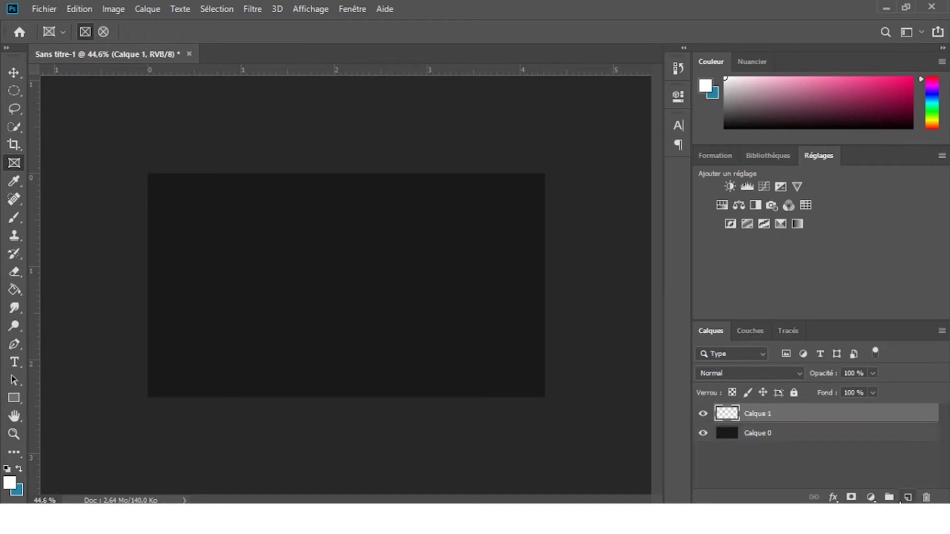
drag(181, 198, 274, 295)
drag(217, 218, 311, 312)
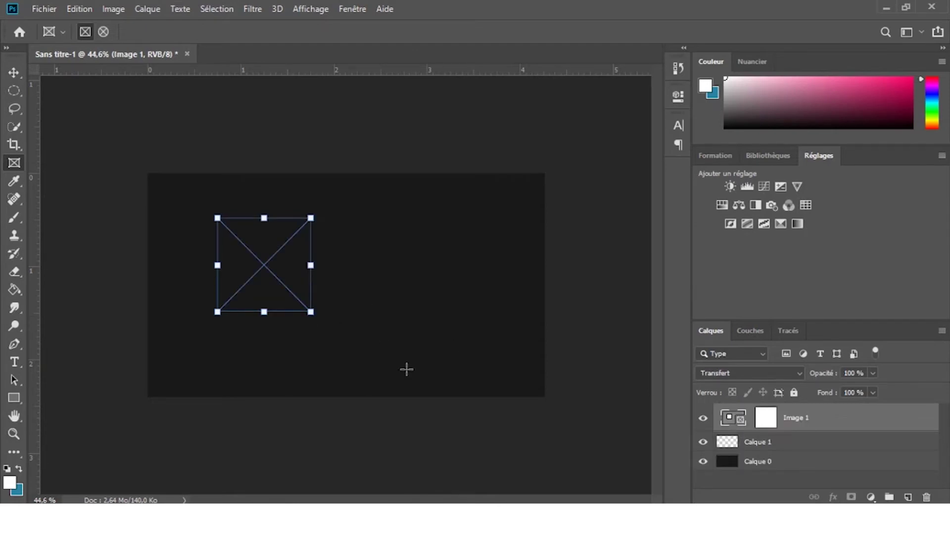
Place the JPG image Logo and Artwork Communication from the computer's pictures folder into the empty frame
click(423, 518)
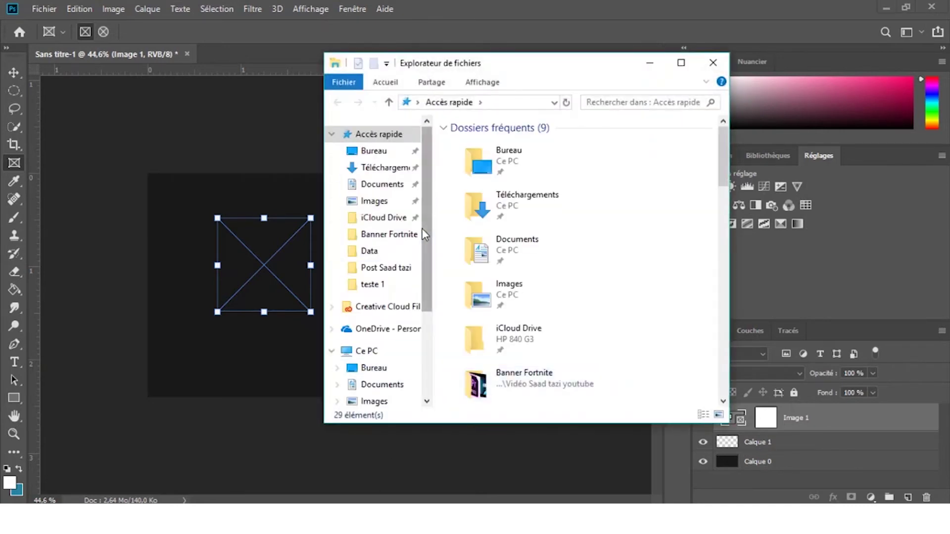
drag(426, 250, 430, 330)
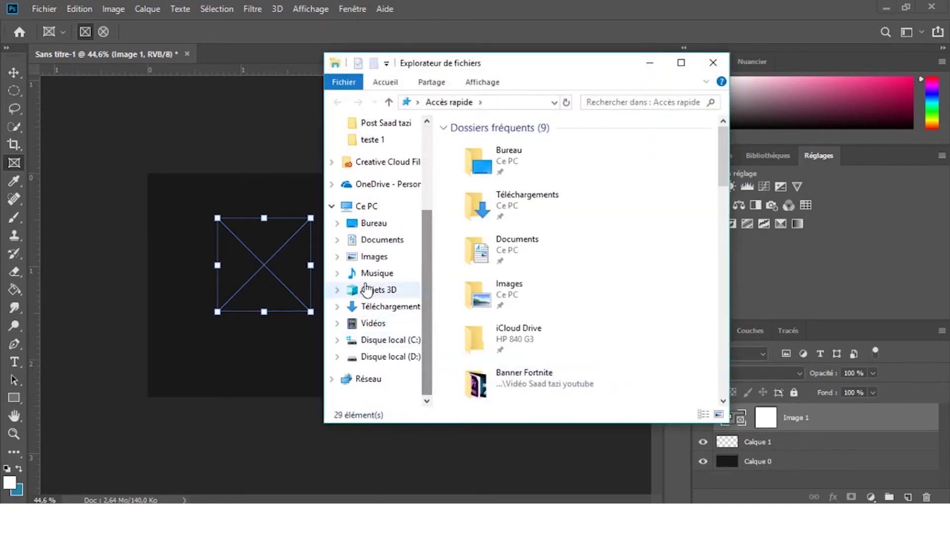
click(375, 257)
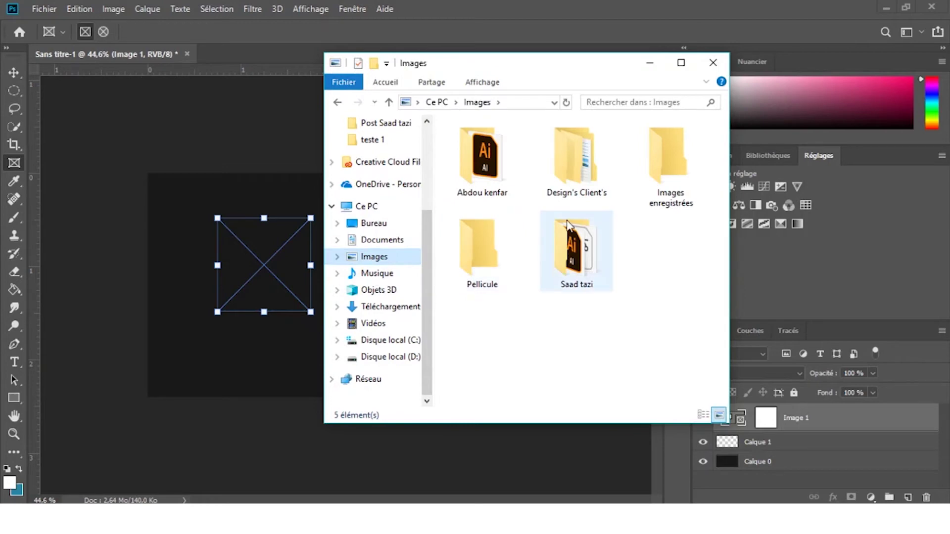
double_click(572, 252)
double_click(501, 263)
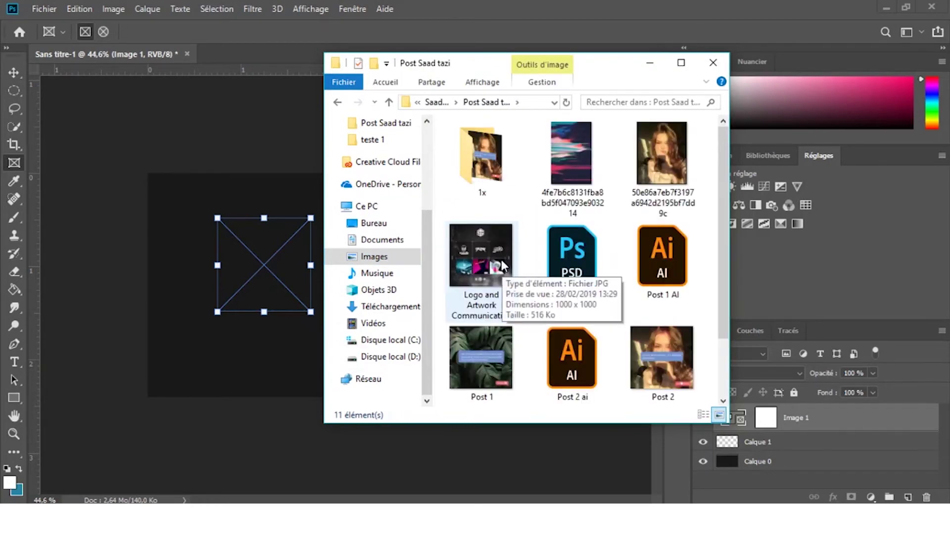
drag(505, 265, 273, 263)
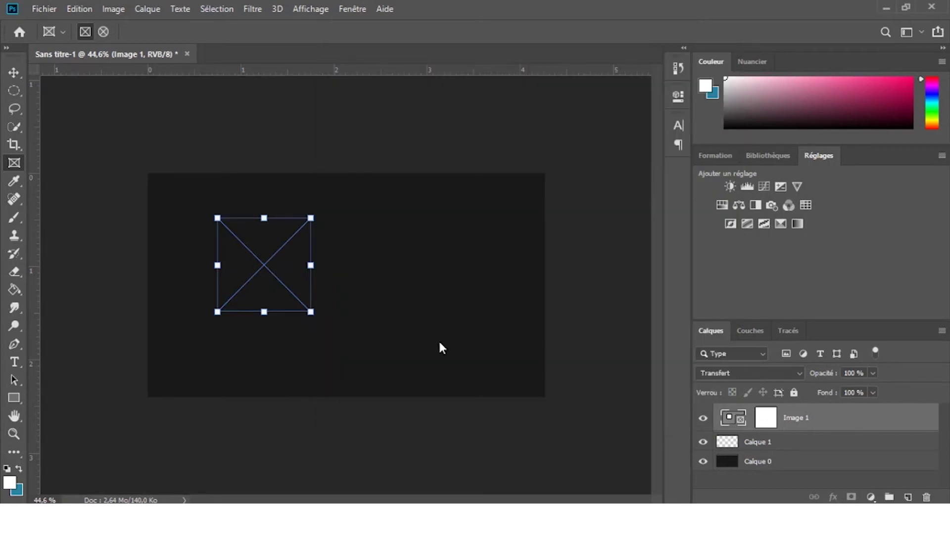
drag(291, 239, 252, 253)
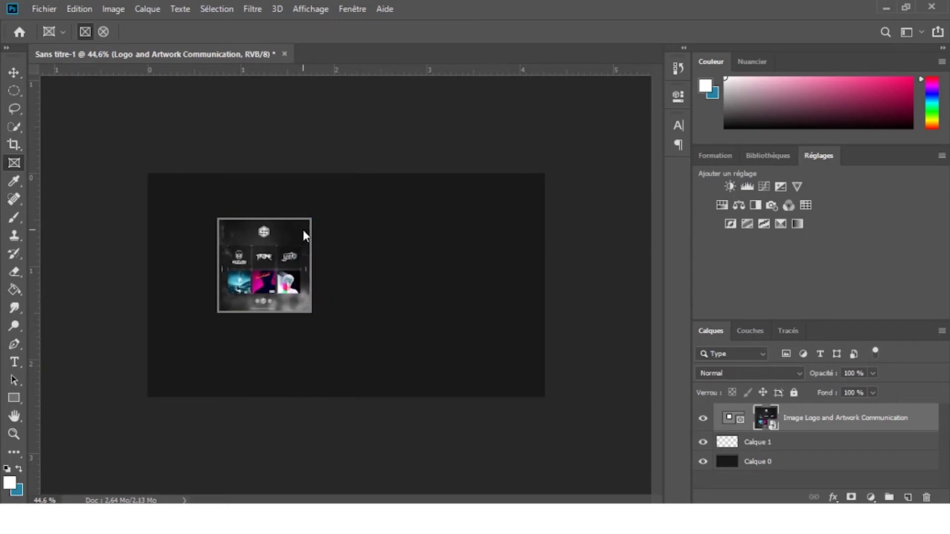
Enlarge the placed image inside the frame so it extends beyond the frame's edges, and apply the transformation
key(ctrl+t)
drag(312, 217, 383, 224)
click(578, 33)
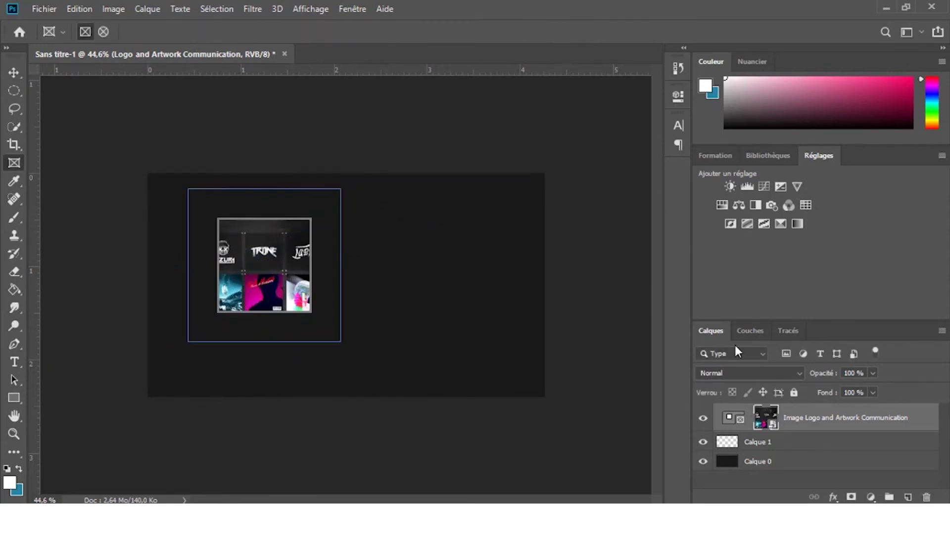
Scale the frame together with its image to about 187 % and move it to the canvas's vertical centre at Y 360 px
click(740, 416)
key(ctrl+t)
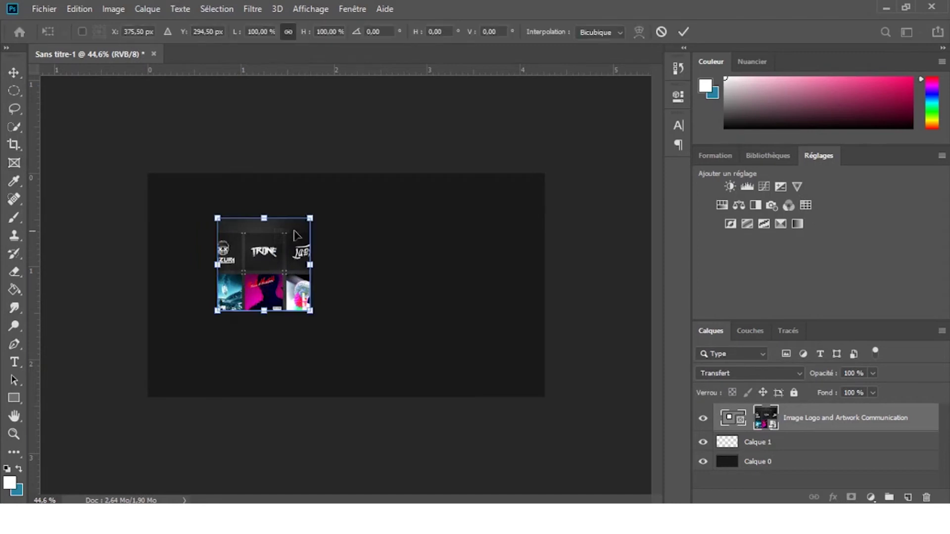
drag(311, 215, 393, 157)
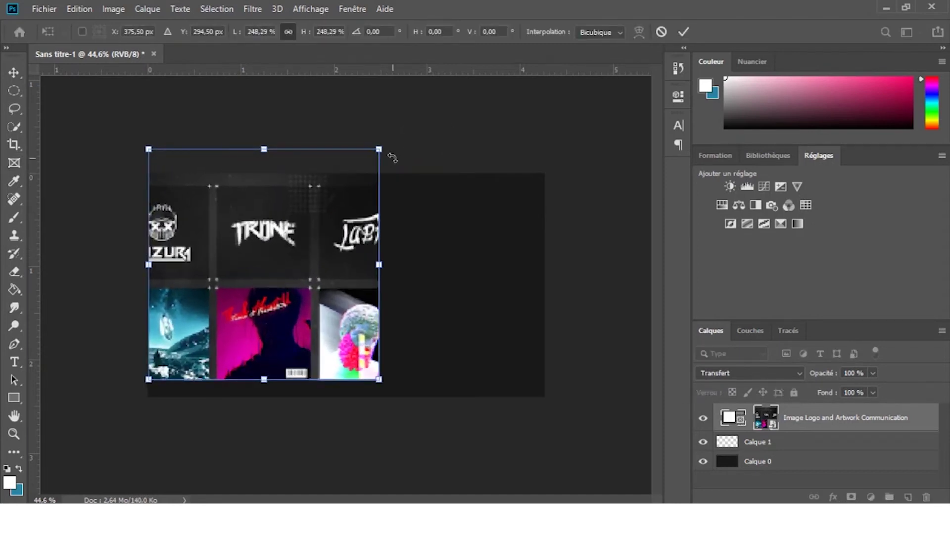
key(ctrl+z)
drag(311, 217, 352, 177)
drag(302, 237, 309, 260)
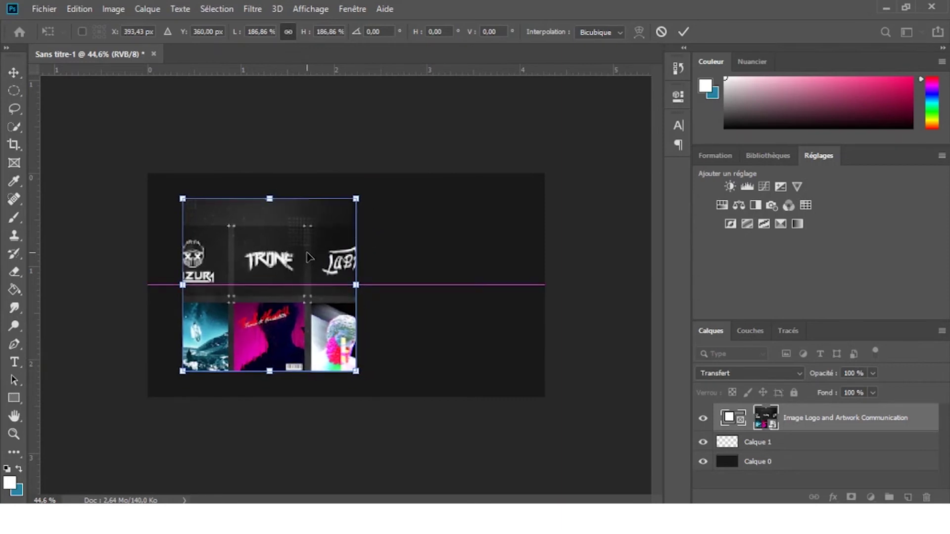
click(685, 31)
click(18, 71)
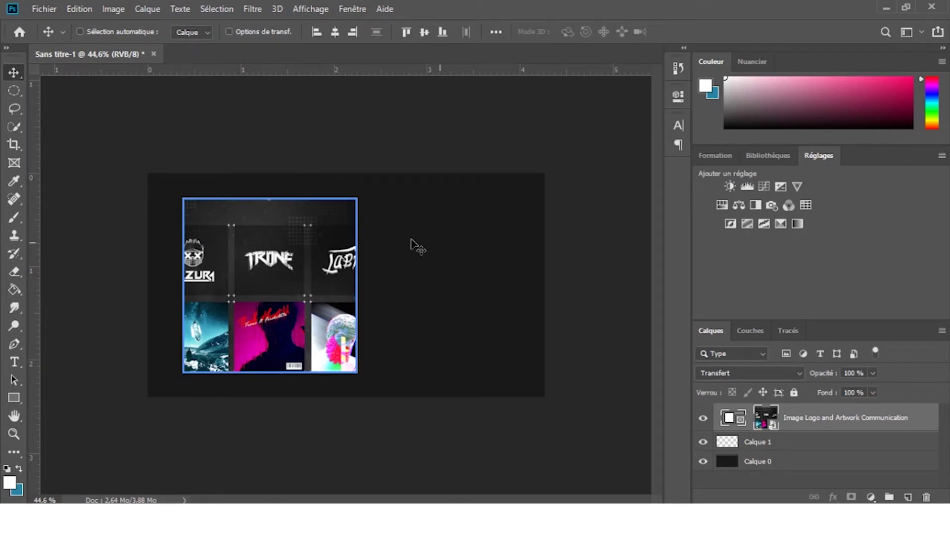
Sample the dark canvas colour as the foreground colour with the Eyedropper and inspect it in the colour picker
click(19, 177)
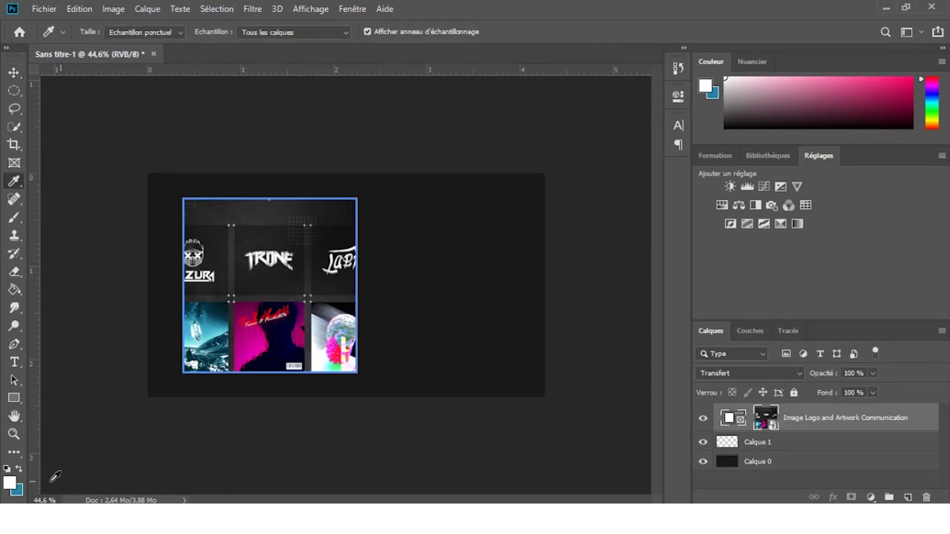
click(421, 255)
click(10, 483)
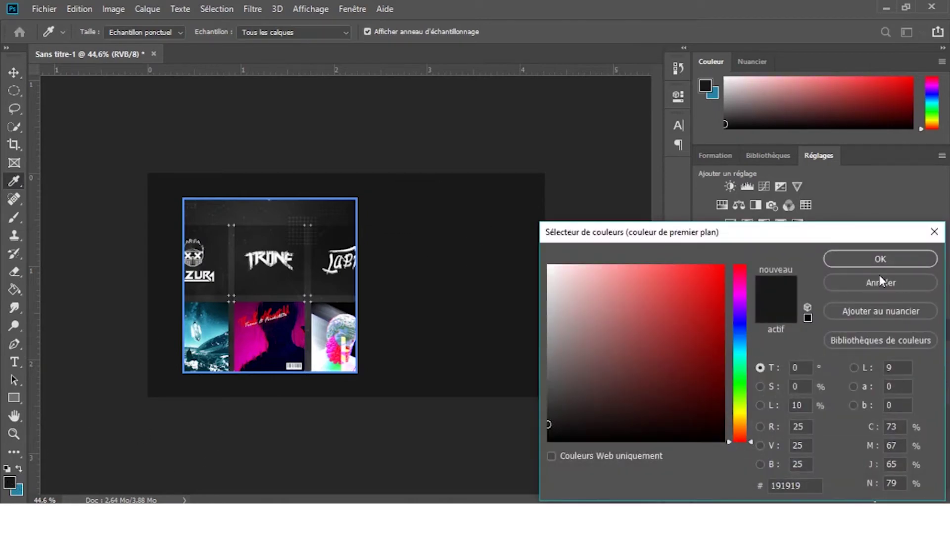
click(880, 281)
click(519, 234)
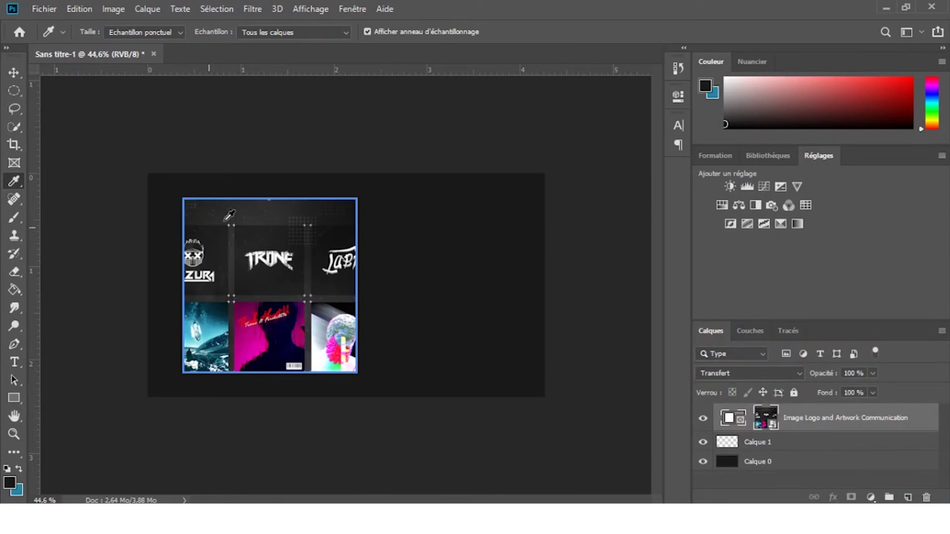
Switch from the Move tool to the Brush tool and add a new empty layer above the framed image
key(alt)
key(v)
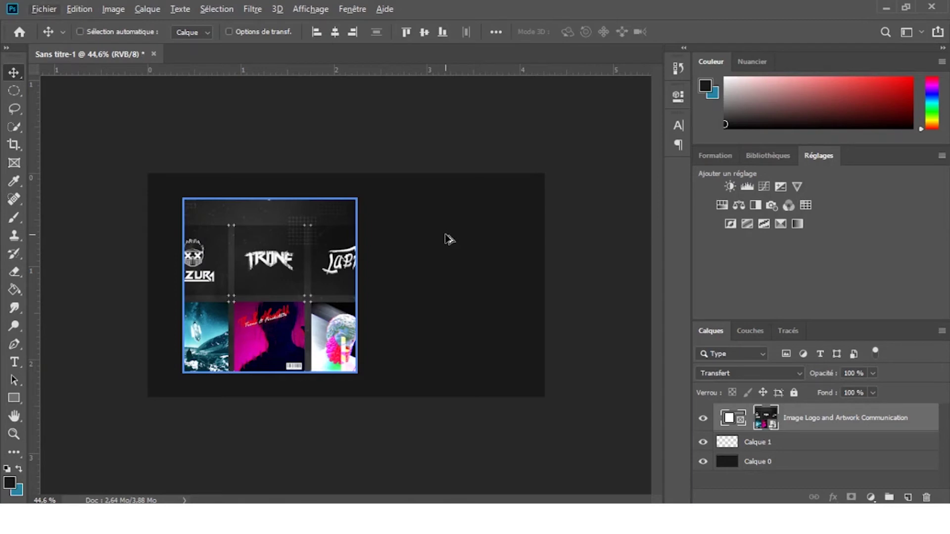
key(b)
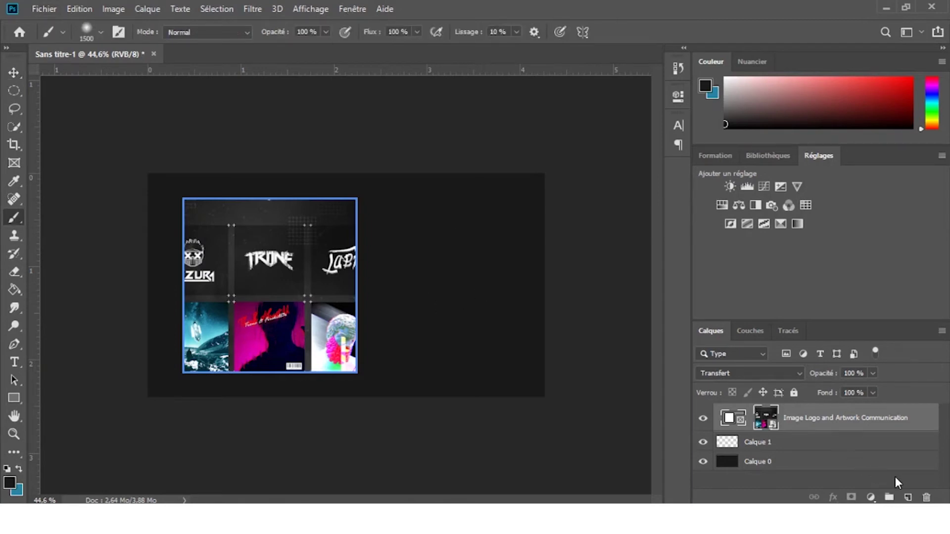
click(906, 497)
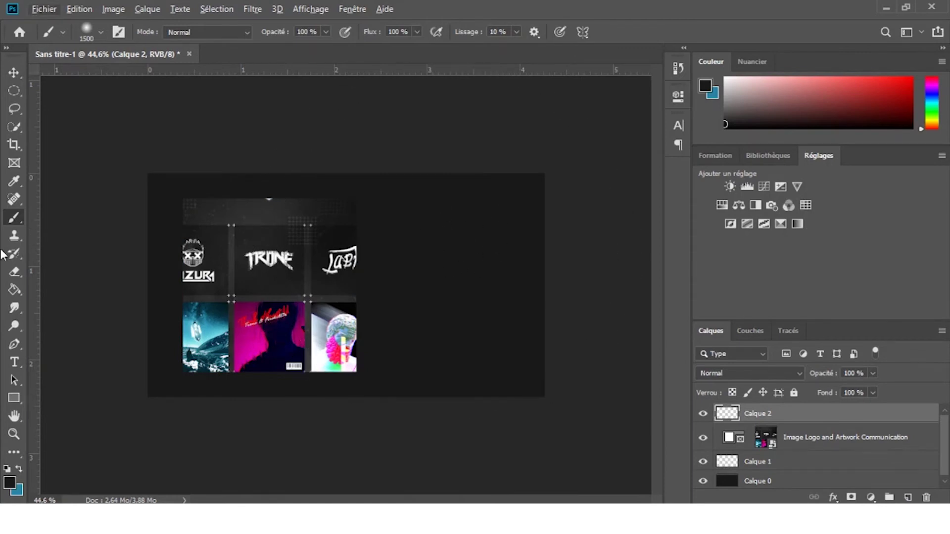
Activate the Spot Healing Brush and view the other retouching tools grouped with it
click(13, 199)
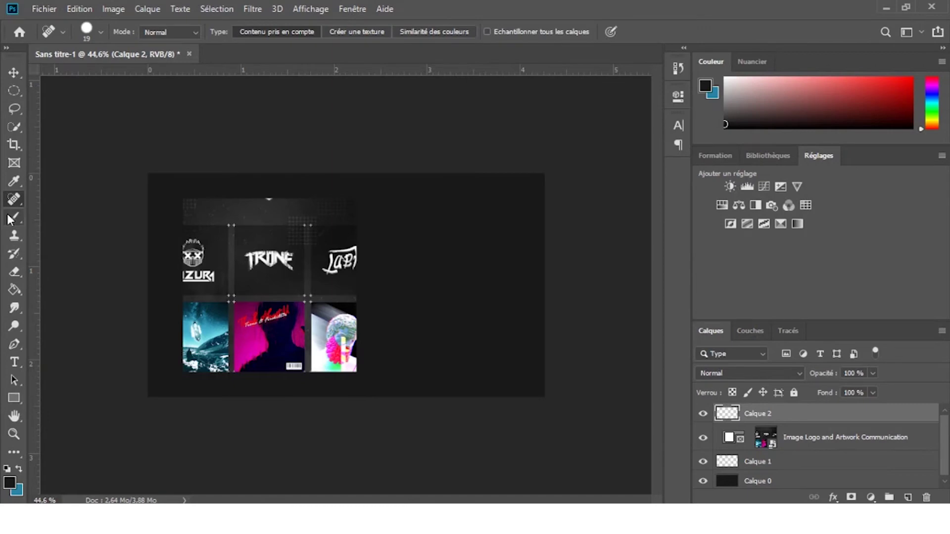
right_click(13, 206)
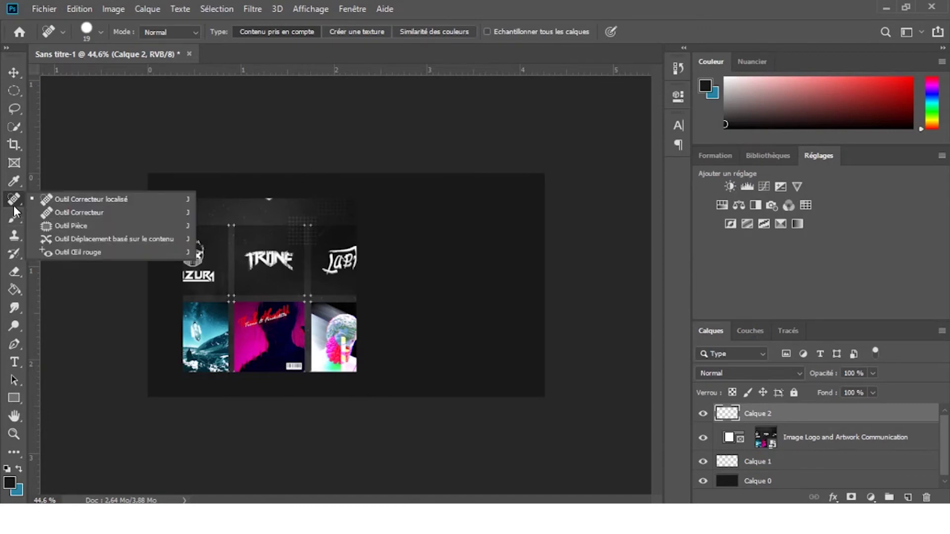
click(14, 205)
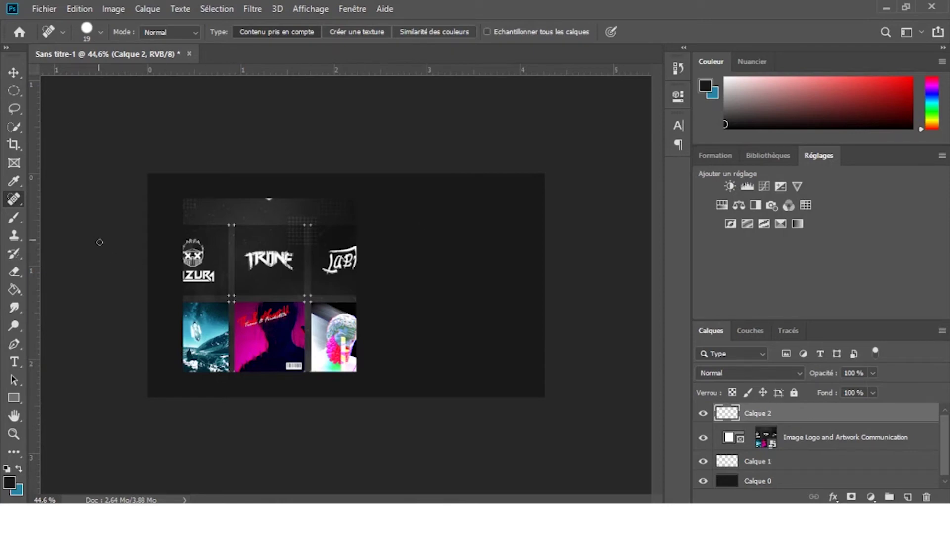
Set the soft round brush size to 81 px and swap the foreground and background colours
click(14, 217)
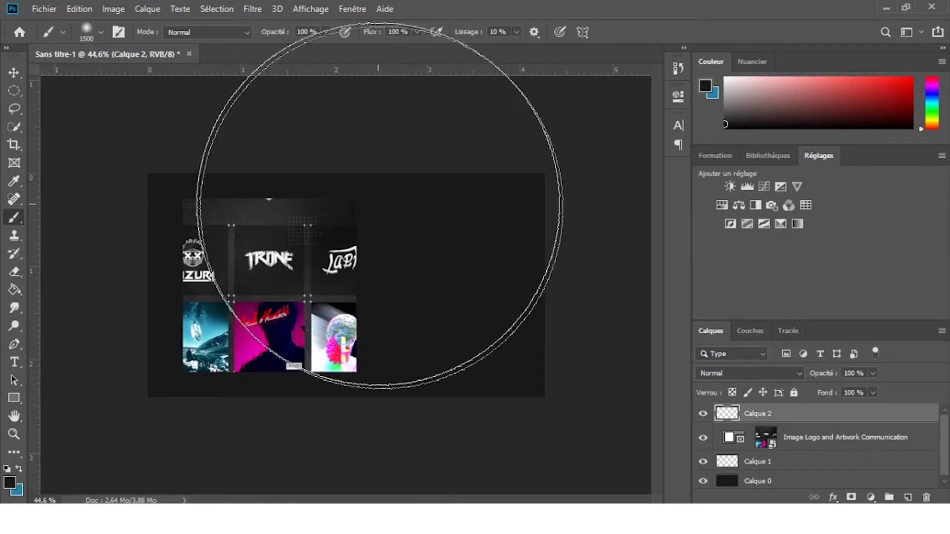
right_click(403, 267)
click(509, 297)
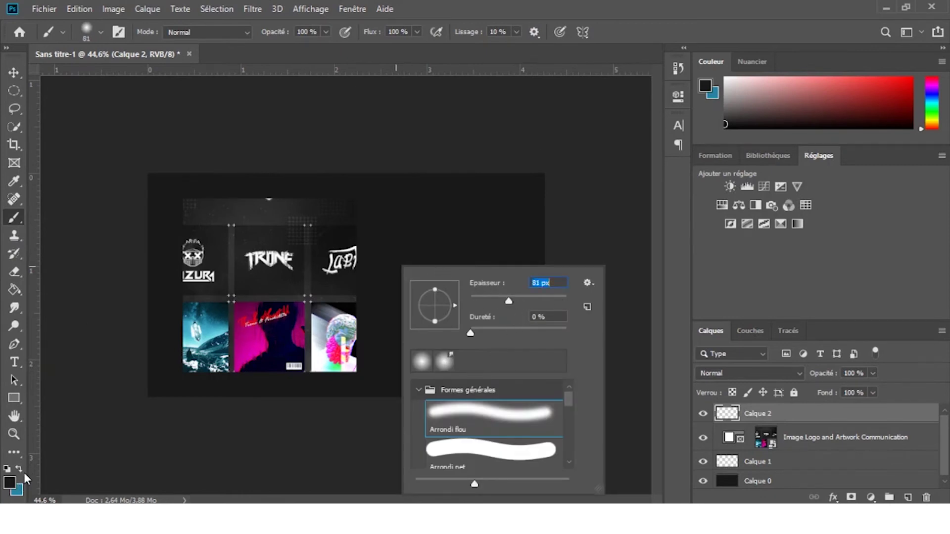
click(23, 472)
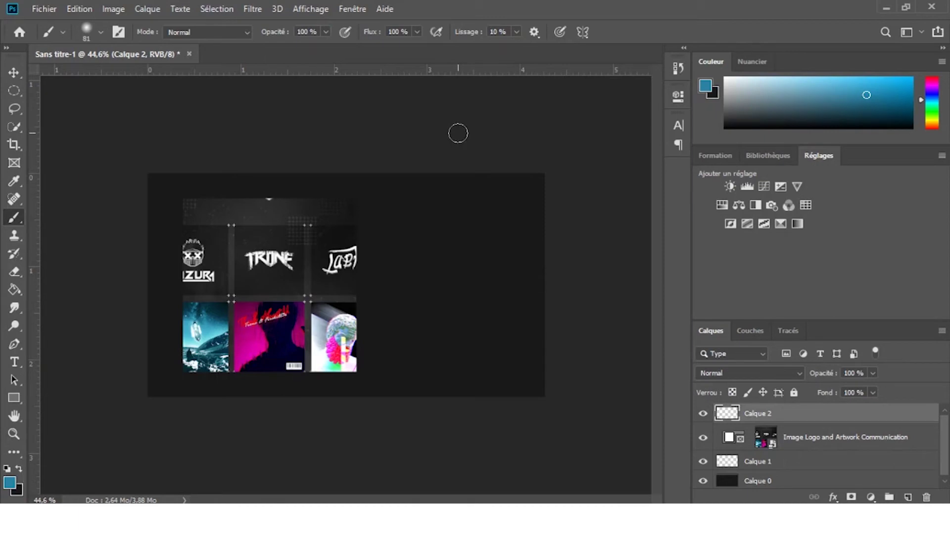
Try a blue brush stroke on the dark area beside the framed image, and undo it
click(472, 219)
mouse_move(472, 219)
mouse_down()
mouse_move(418, 302)
mouse_move(433, 263)
mouse_move(457, 266)
mouse_move(409, 245)
mouse_move(414, 267)
mouse_move(385, 278)
mouse_move(402, 268)
mouse_move(393, 222)
mouse_move(444, 209)
mouse_move(455, 275)
mouse_up()
key(ctrl+z)
Activate the Clone Stamp tool and check it on the framed image layer and the empty layer Calque 2 in turn
click(15, 235)
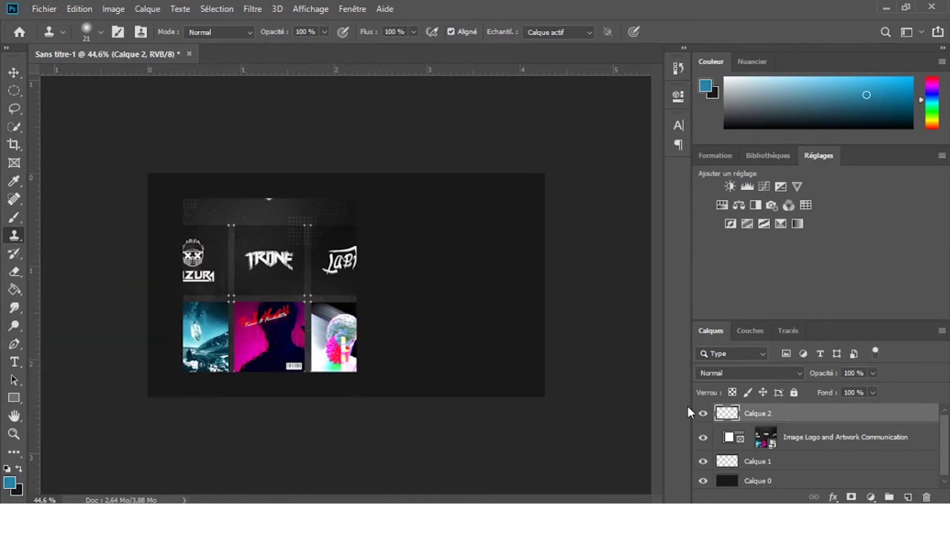
click(782, 440)
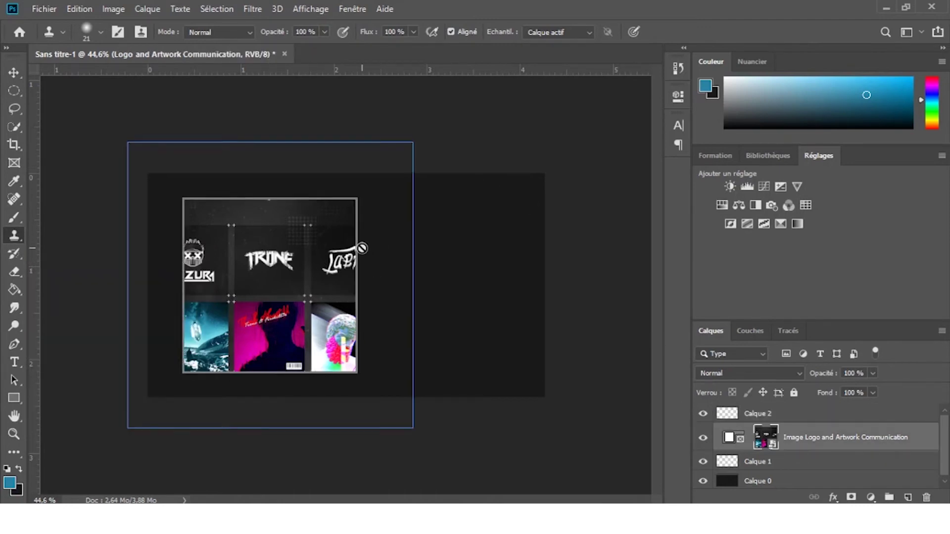
click(760, 414)
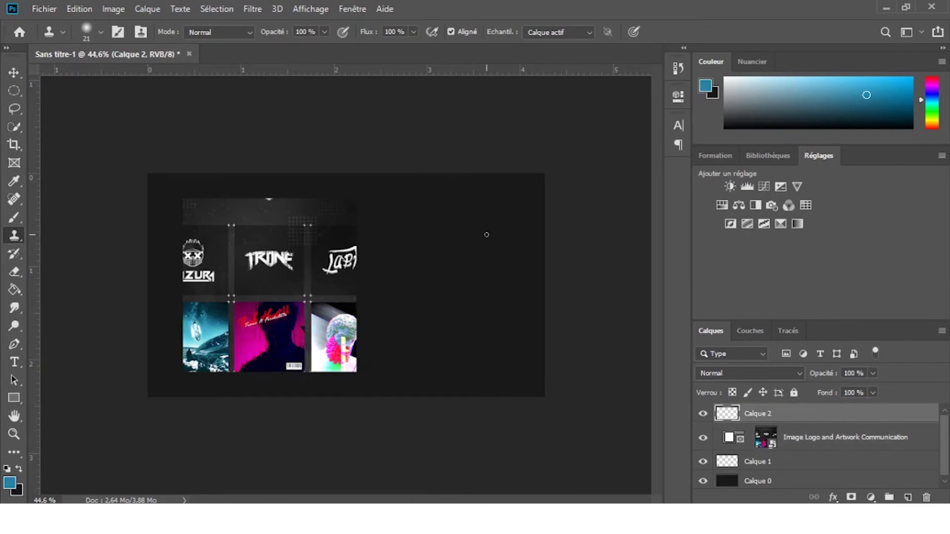
click(782, 433)
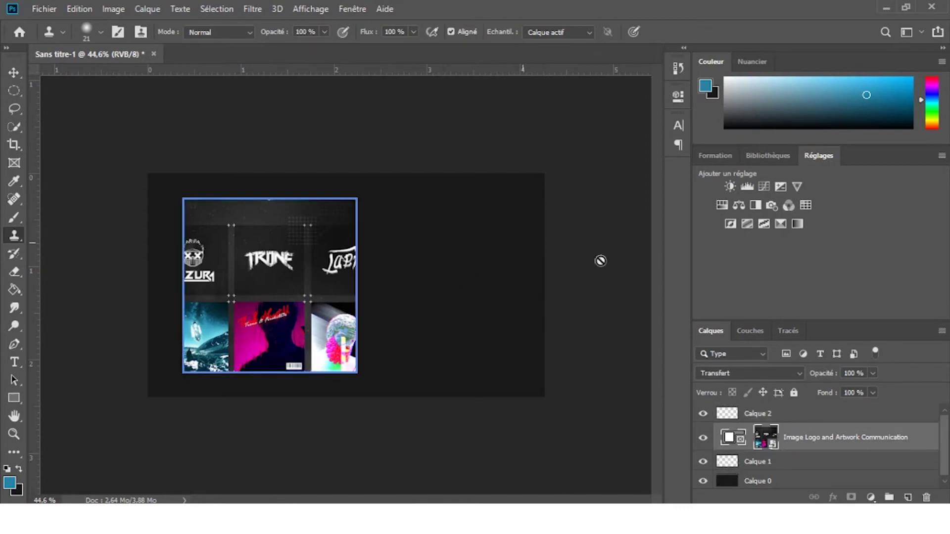
click(795, 419)
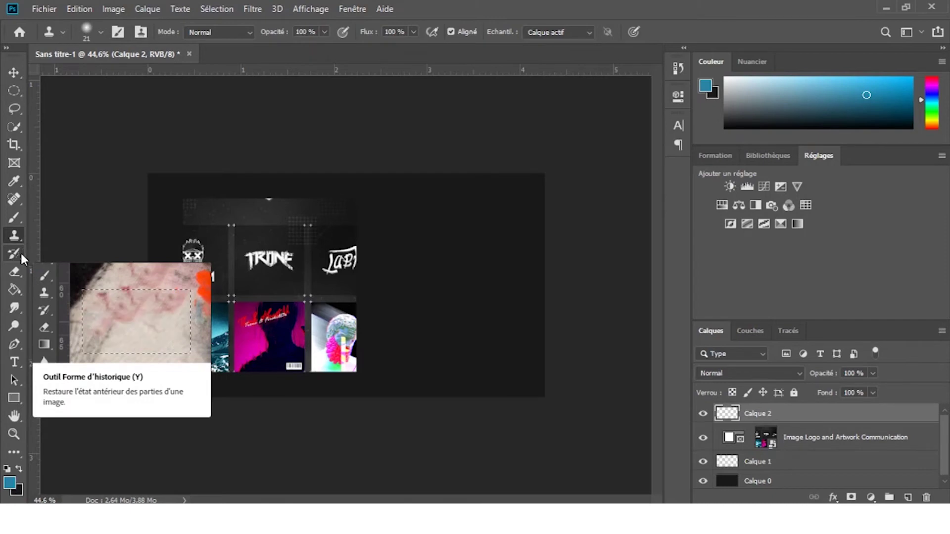
Activate the Eraser tool and convert the framed image layer into a smart object
click(15, 271)
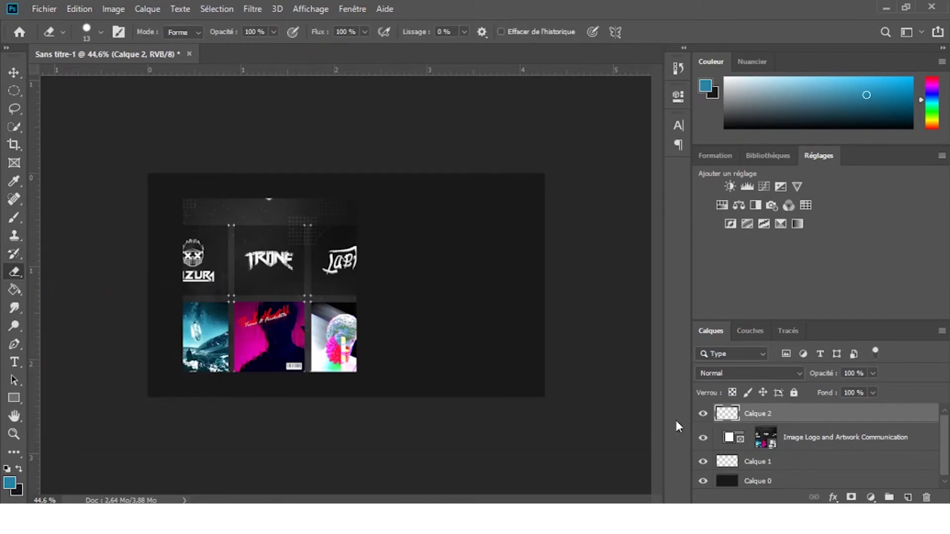
click(759, 437)
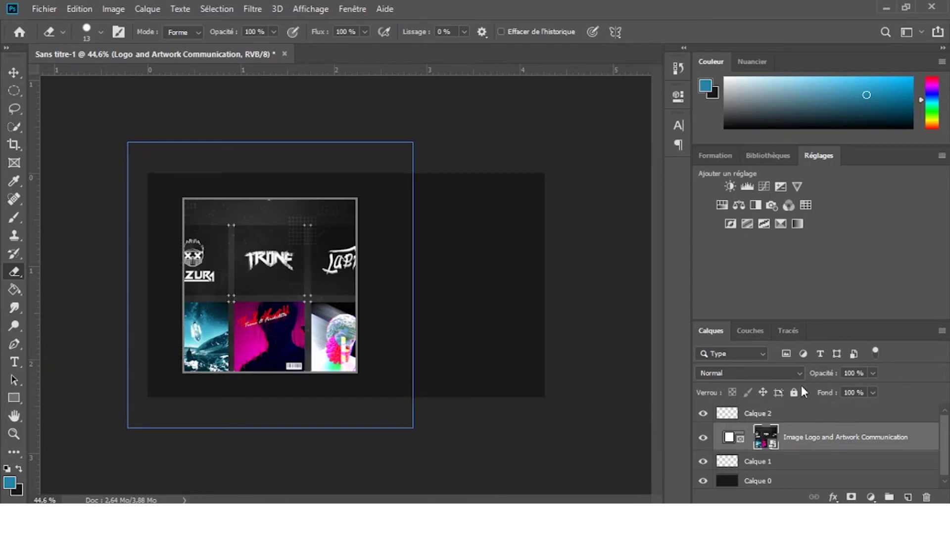
right_click(768, 444)
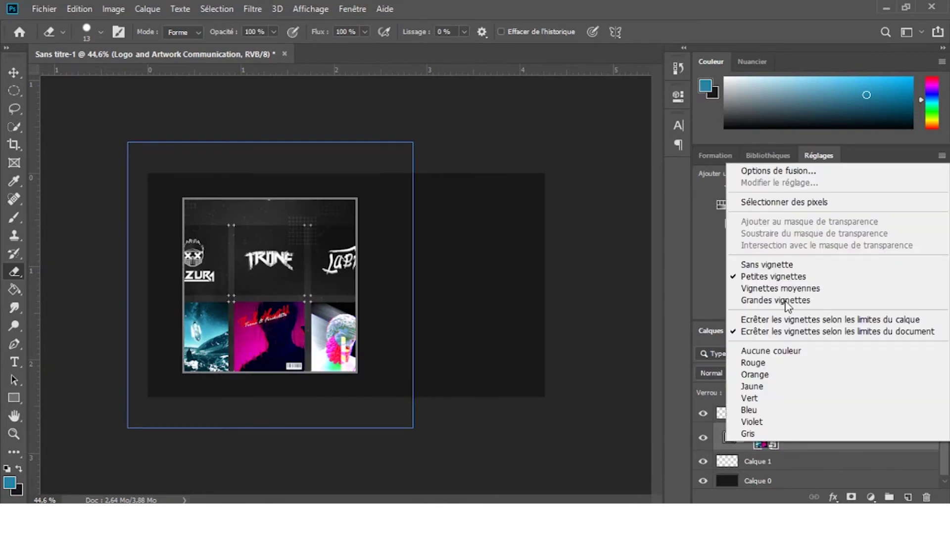
click(810, 447)
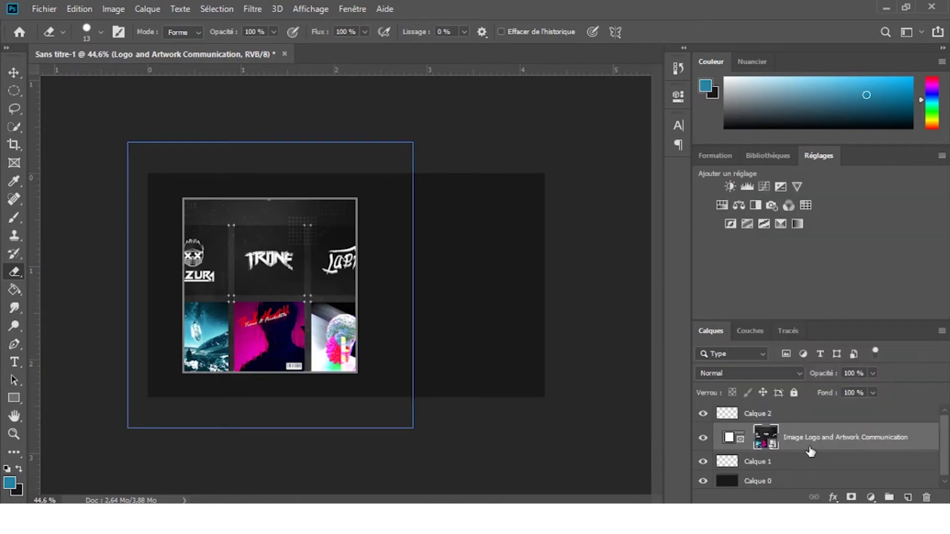
right_click(767, 442)
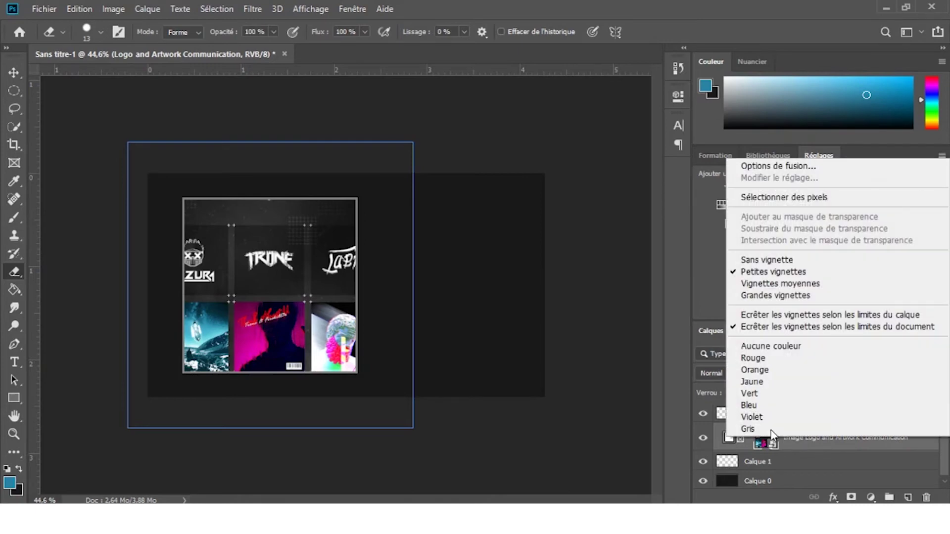
click(823, 448)
right_click(823, 448)
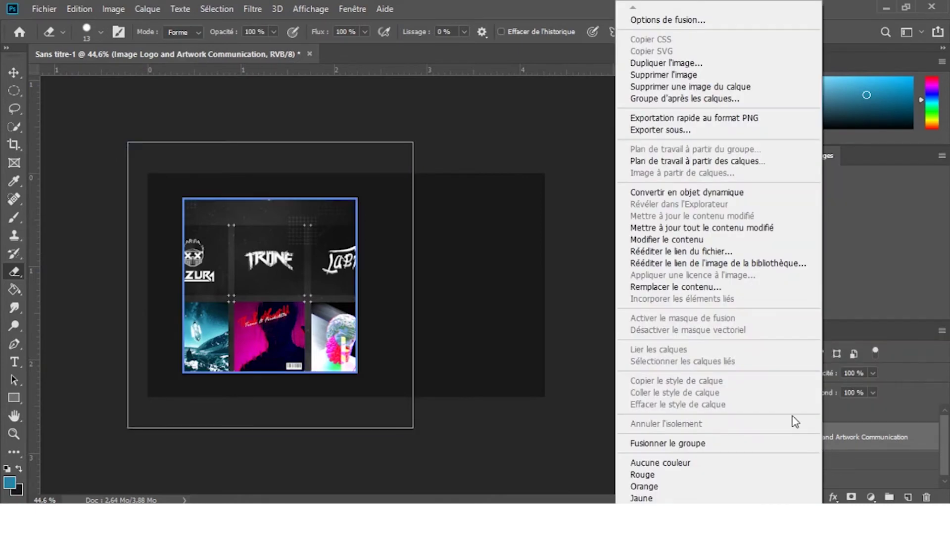
click(682, 194)
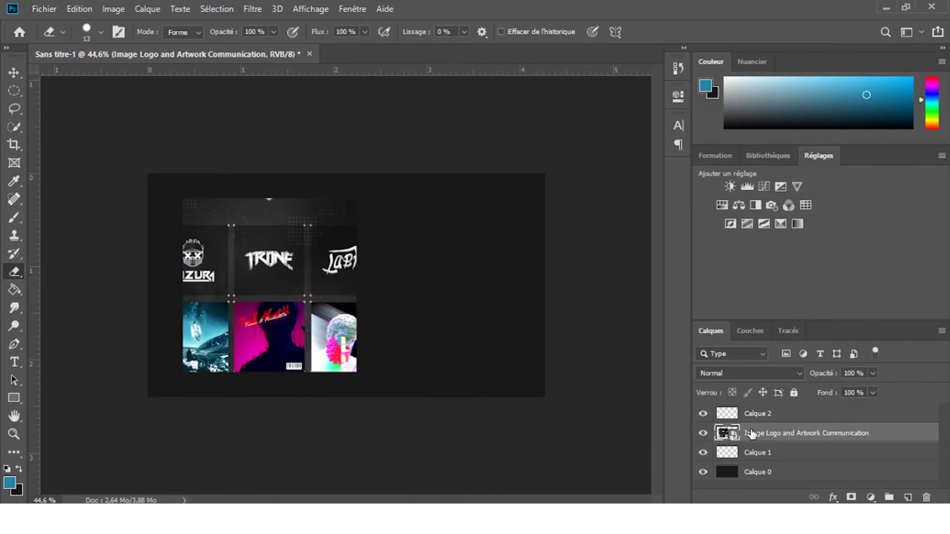
Rasterize the framed image layer, try Eraser strokes across its centre, and undo the strokes
right_click(751, 433)
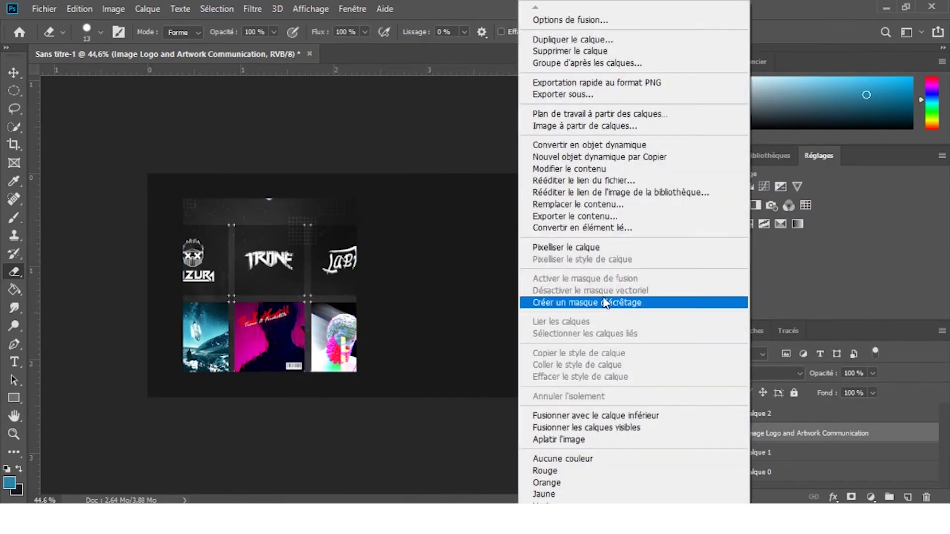
click(579, 249)
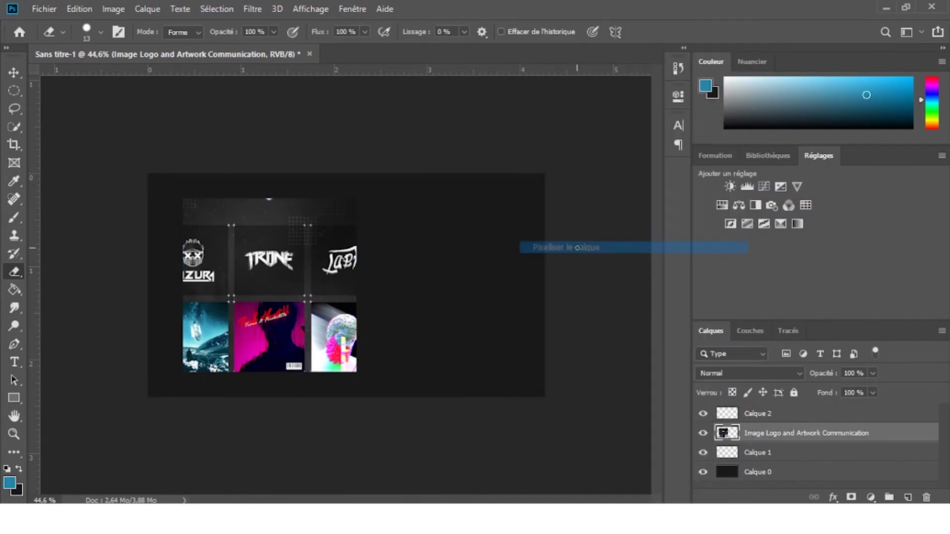
mouse_move(281, 267)
mouse_down()
mouse_move(317, 330)
mouse_move(320, 302)
mouse_move(293, 250)
mouse_move(260, 243)
mouse_move(323, 305)
mouse_move(313, 303)
mouse_move(310, 325)
mouse_move(282, 292)
mouse_move(301, 308)
mouse_move(285, 292)
mouse_move(301, 273)
mouse_move(307, 313)
mouse_up()
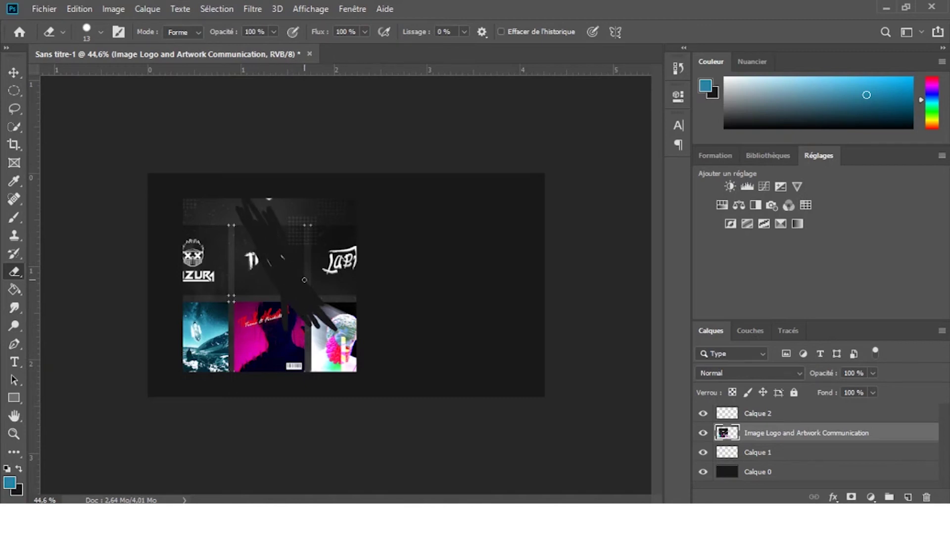
key(ctrl+z)
key(ctrl+z)
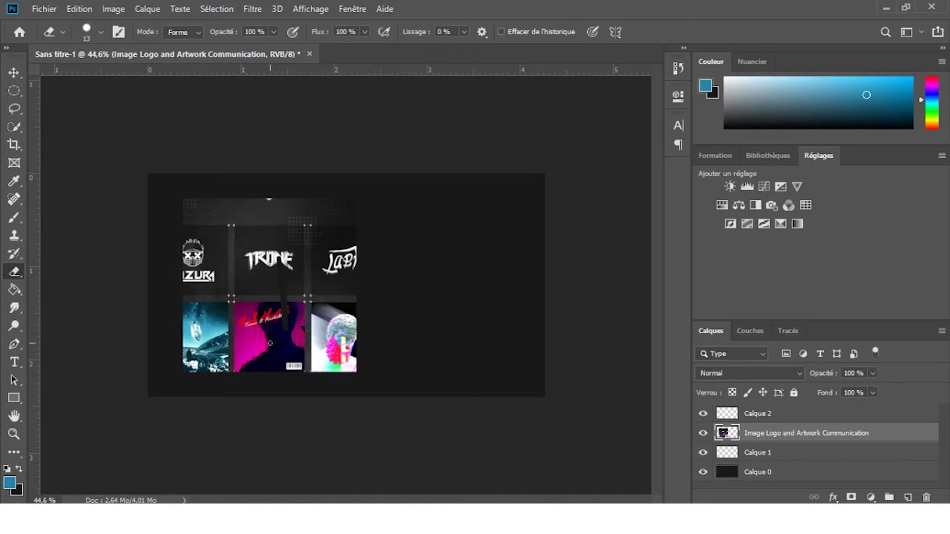
key(ctrl+z)
Fill the background layer Calque 0 with the blue foreground colour using the Paint Bucket tool
click(14, 290)
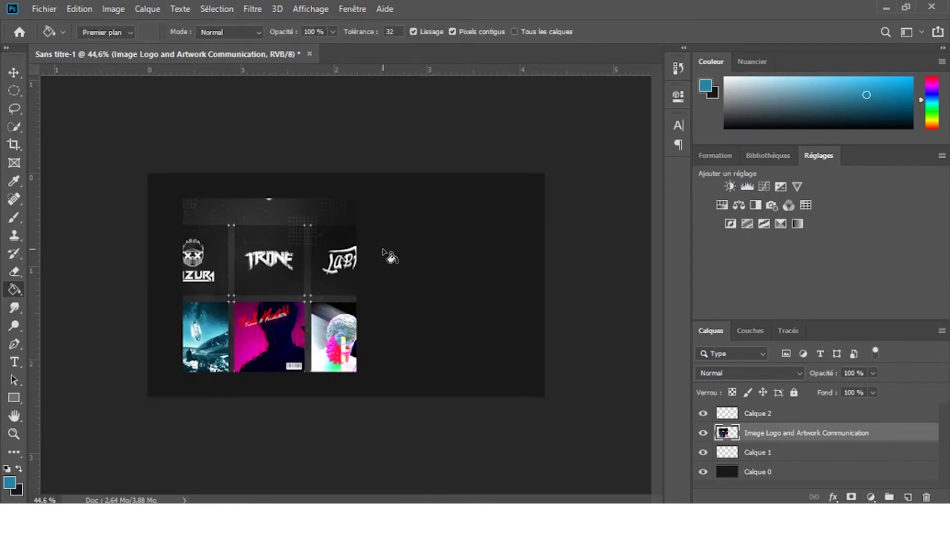
click(778, 475)
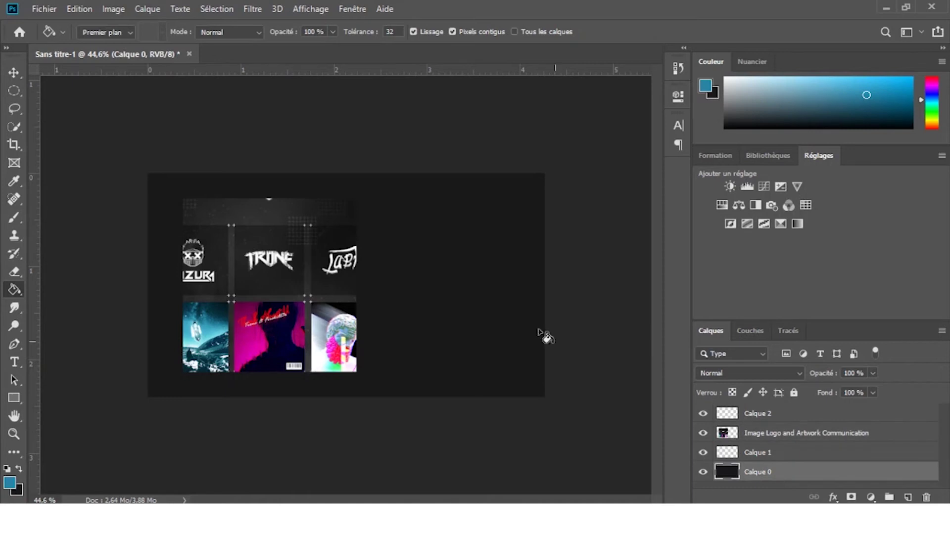
click(438, 270)
key(ctrl+z)
click(485, 233)
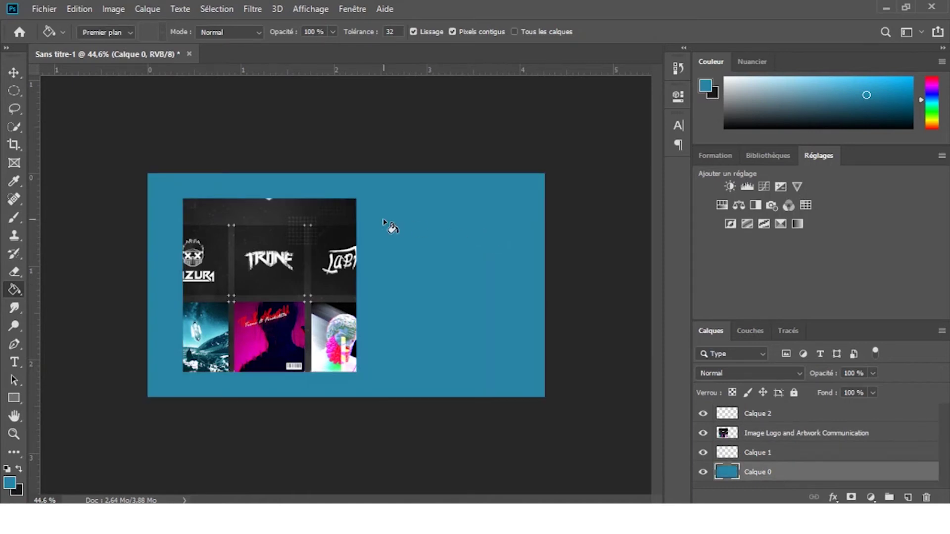
Draw a closed curved path with the Pen tool over the blue area beside the framed image
click(12, 345)
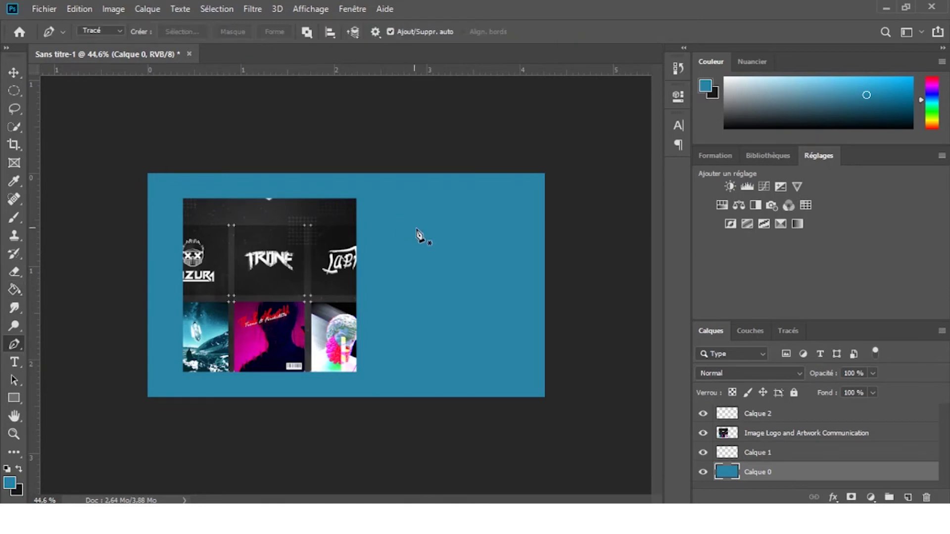
click(377, 272)
drag(395, 303, 459, 254)
drag(442, 216, 485, 236)
drag(356, 353, 327, 285)
click(378, 272)
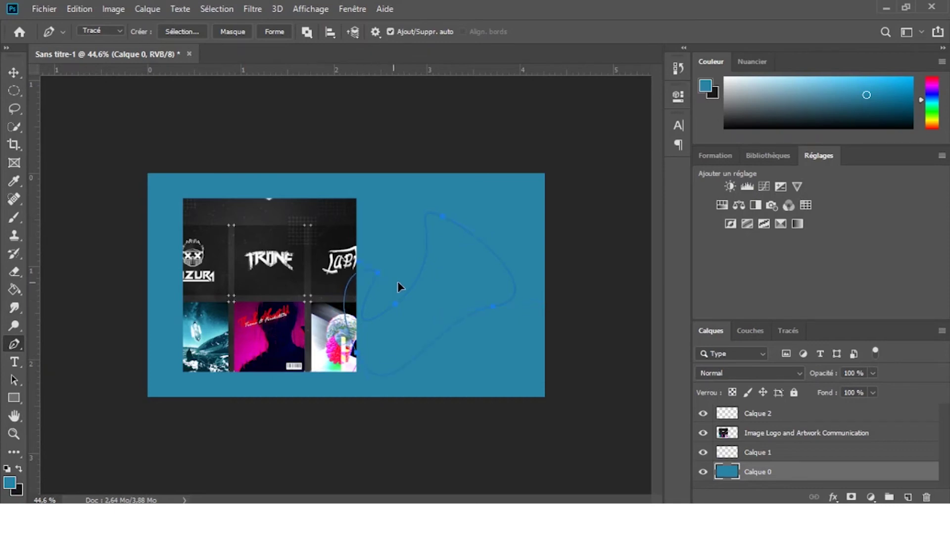
Load the curved work path as a selection and check it against the layer list
click(788, 331)
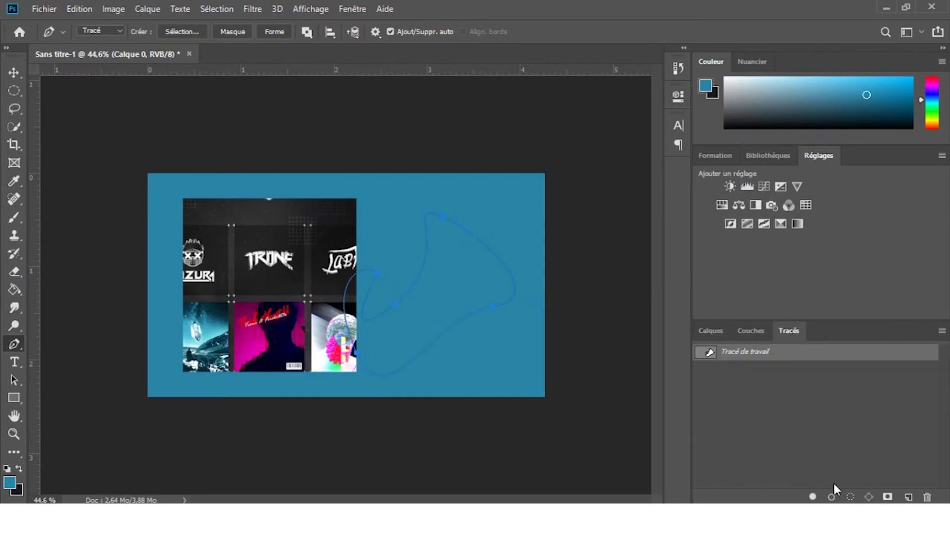
click(849, 496)
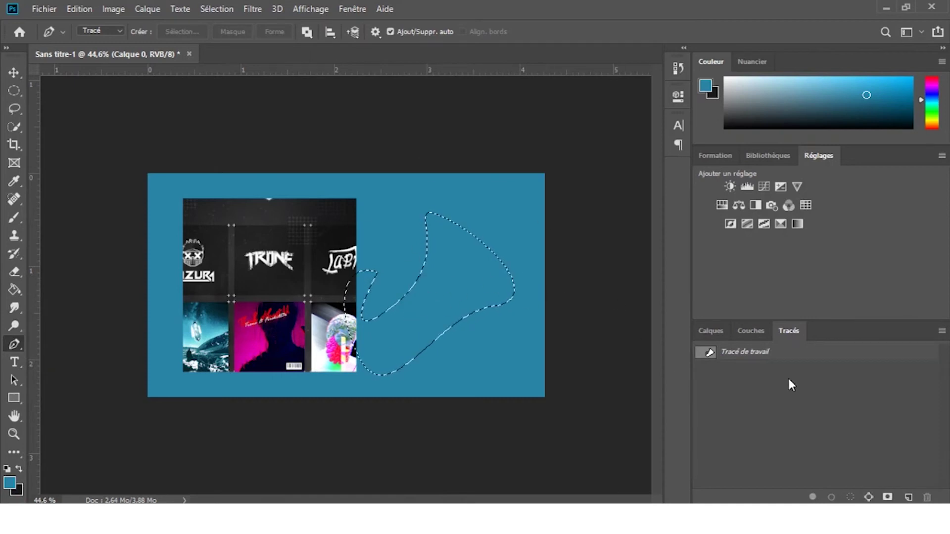
click(715, 332)
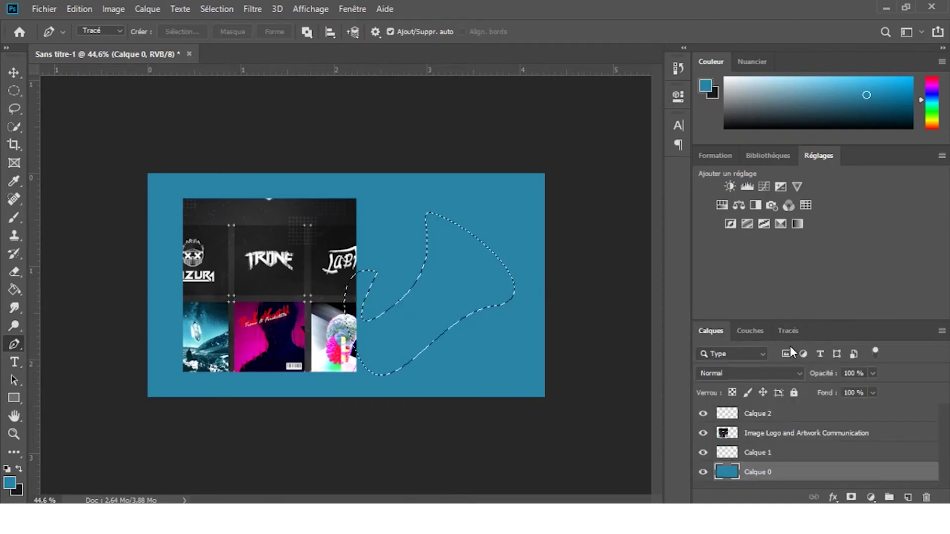
click(793, 327)
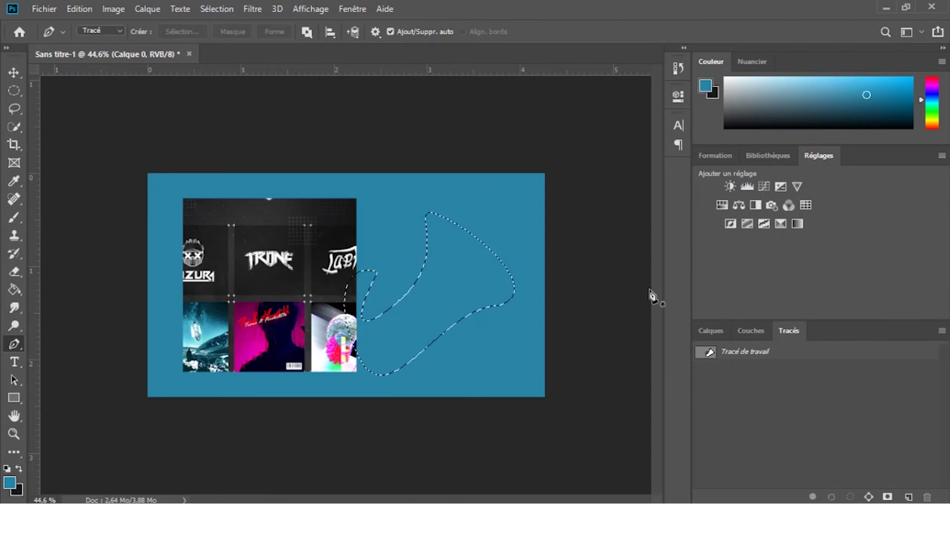
Convert the selection back into a work path, load it as a selection once more, and undo that loading
click(868, 497)
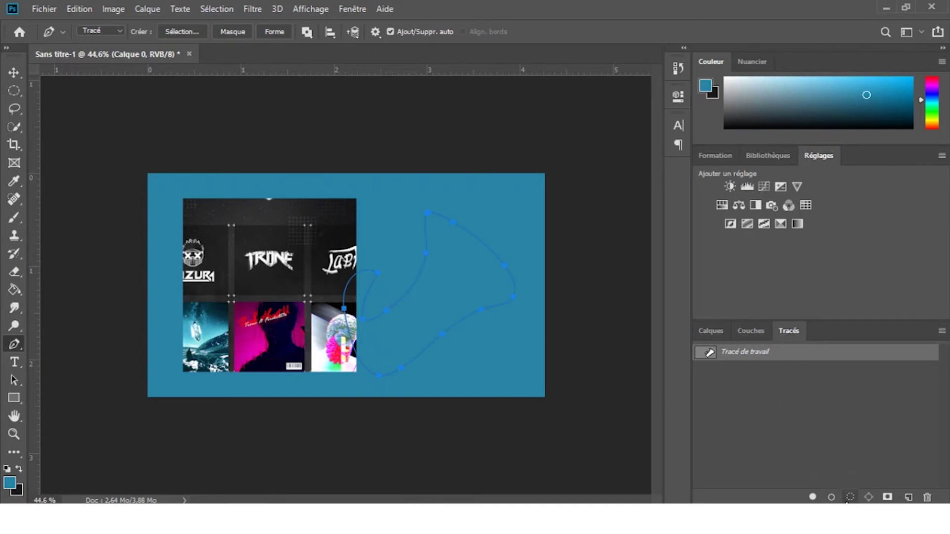
click(849, 497)
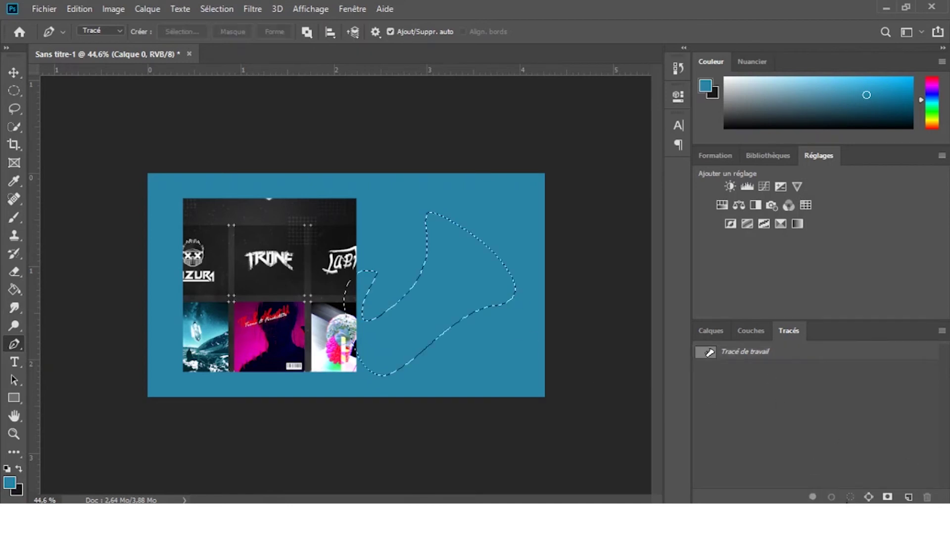
click(699, 331)
key(ctrl+z)
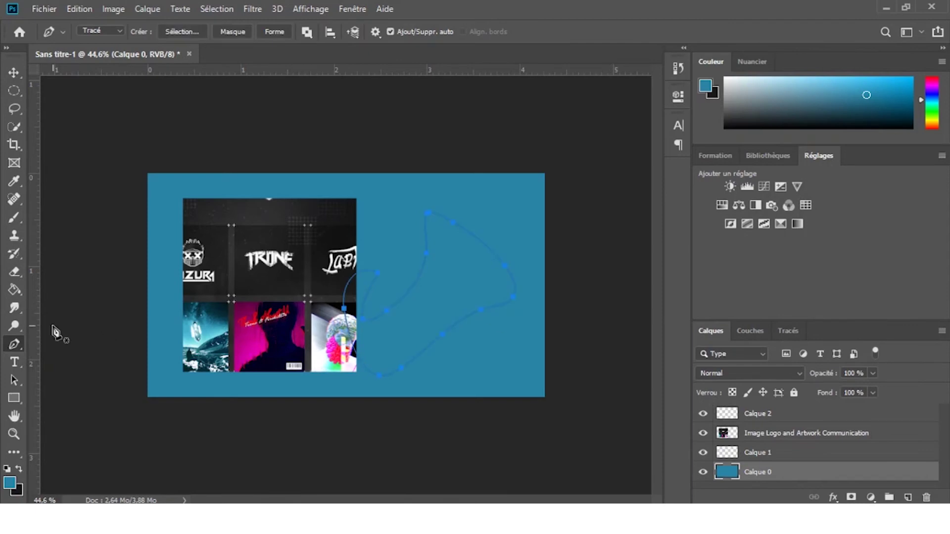
Add the text "fyuyfyufuyfydy" on layer Calque 2, starting over the upper part of the framed image
click(14, 362)
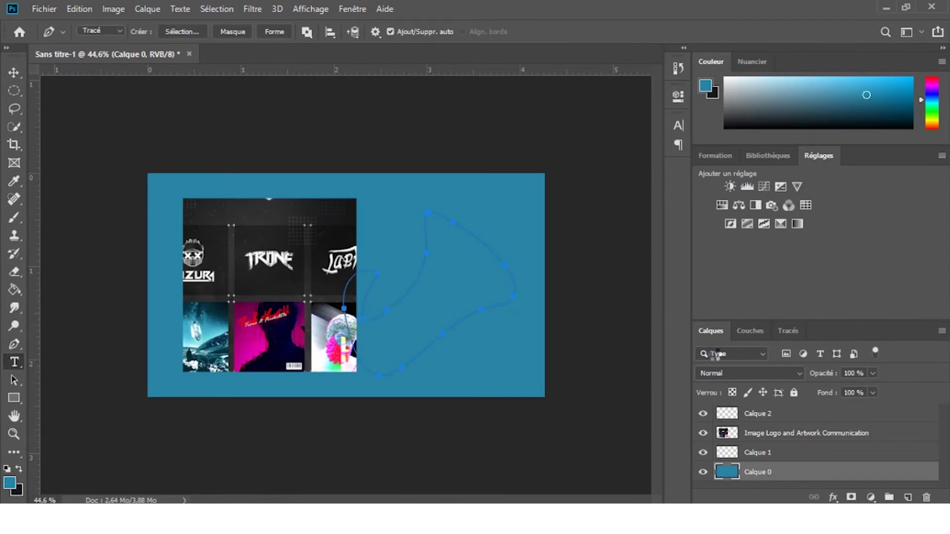
click(780, 417)
click(222, 228)
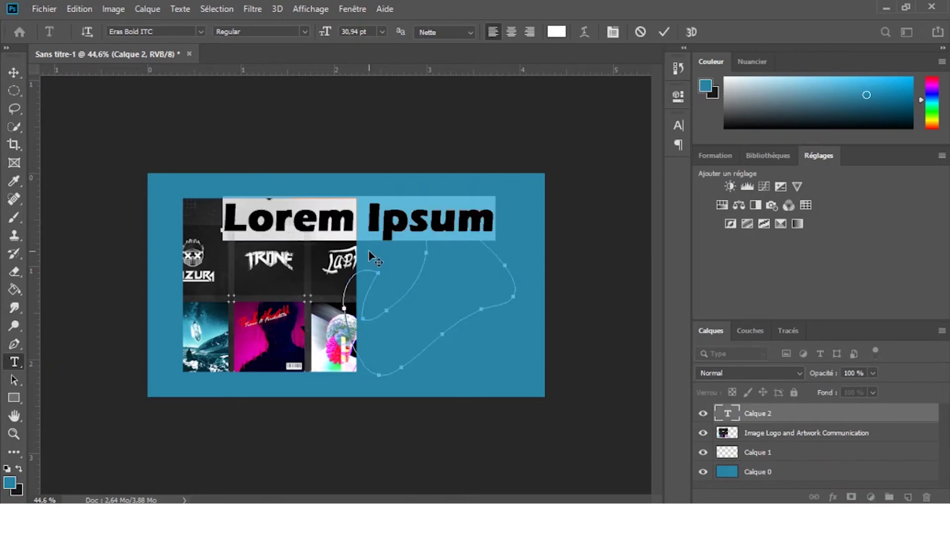
text(fyuyfyufuyfydy)
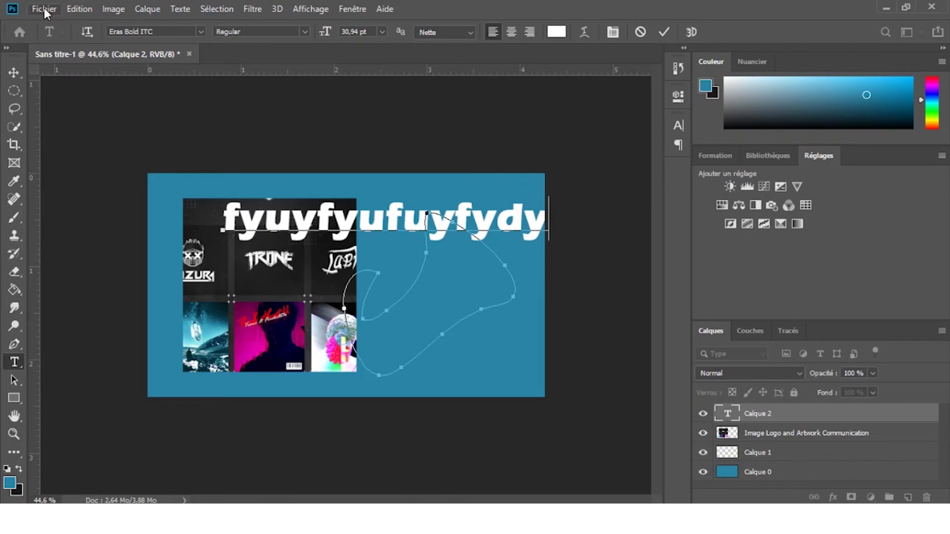
Try to change the text's font to Calisto MT without selecting its characters
click(200, 31)
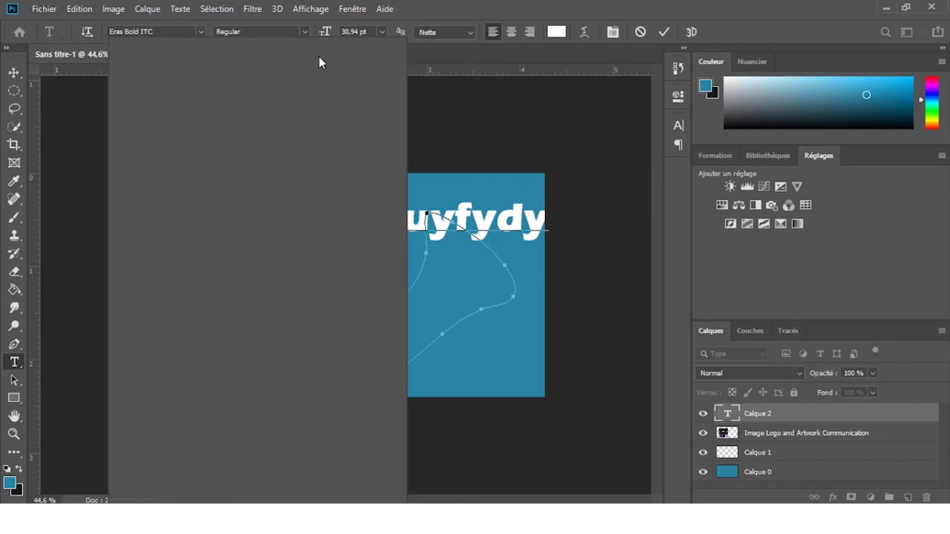
drag(402, 91, 403, 150)
scroll(276, 126, down, 5)
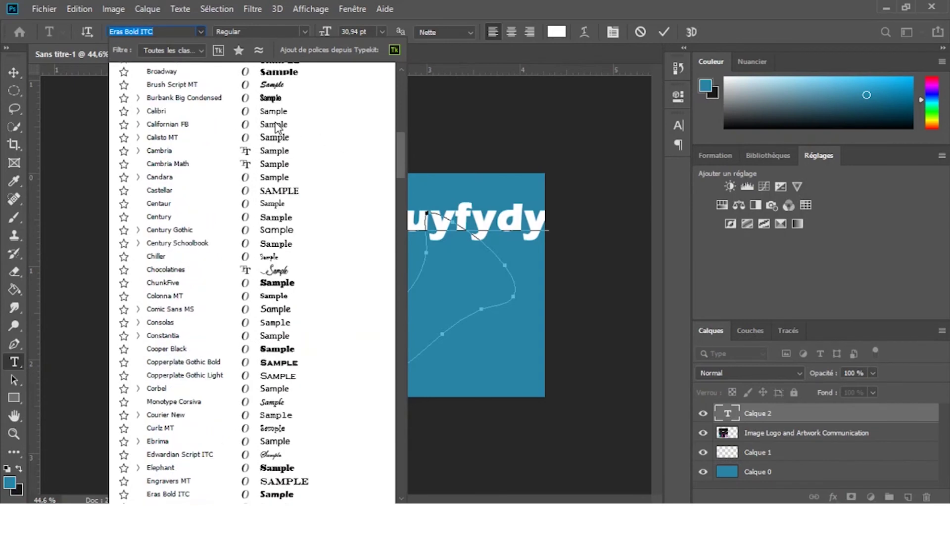
click(297, 141)
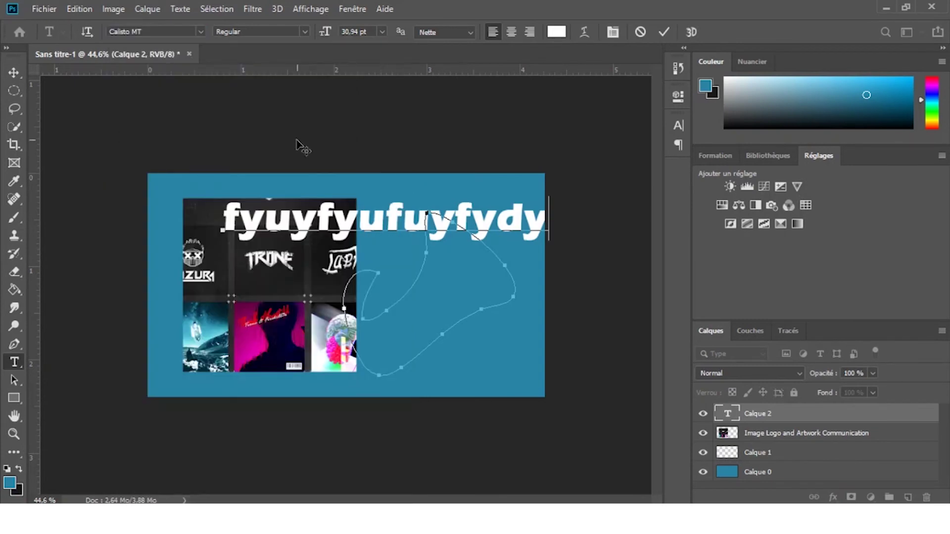
Select the whole text line, set its font to Agency FB, and commit the text
click(284, 210)
drag(229, 205, 734, 233)
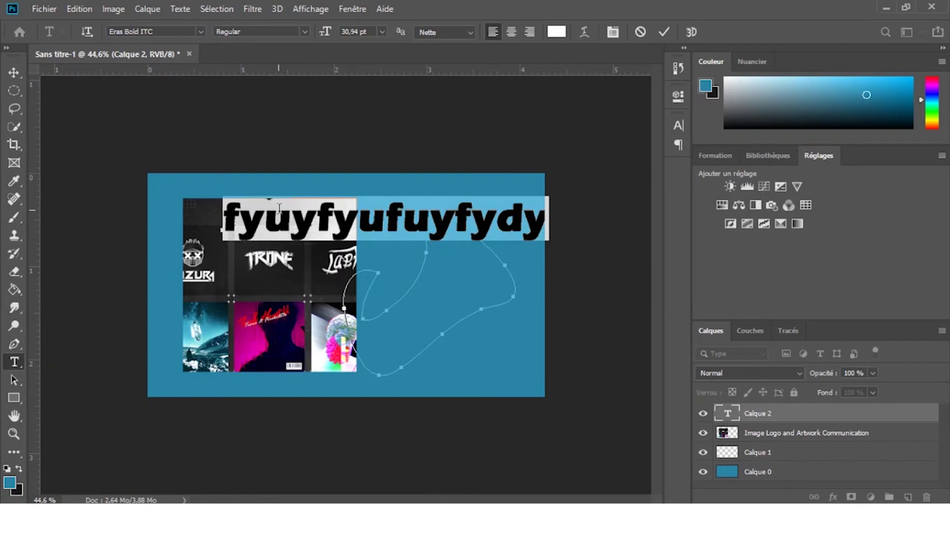
click(240, 212)
drag(224, 214, 707, 205)
click(193, 31)
click(200, 31)
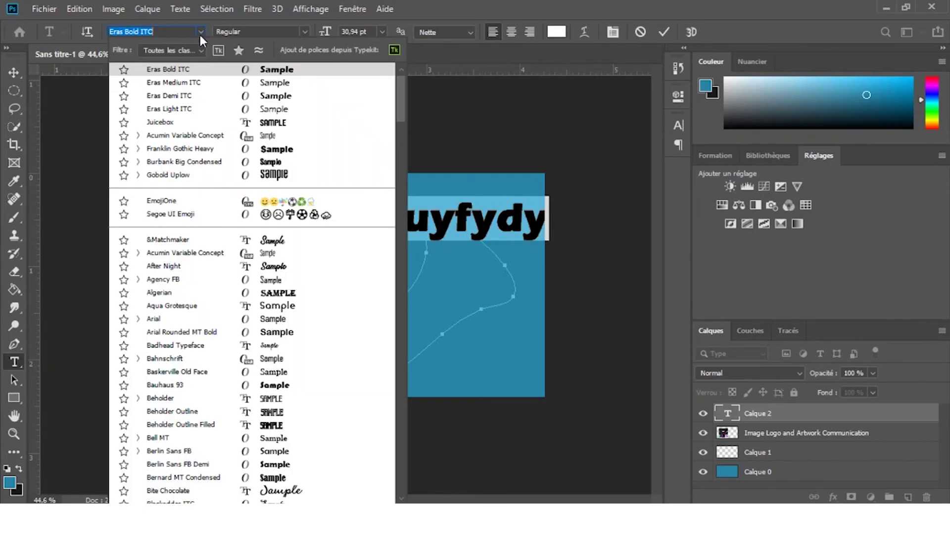
click(271, 283)
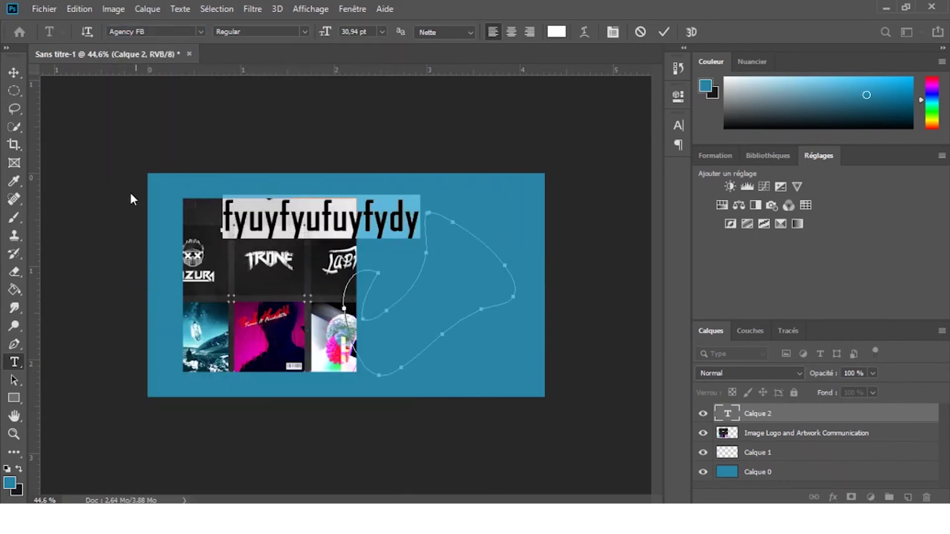
click(18, 70)
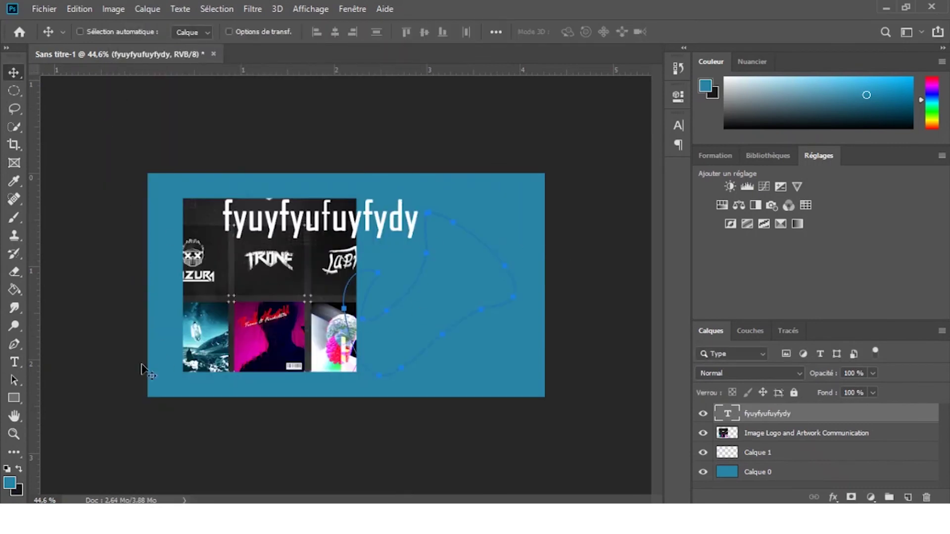
Move the whole curved path slightly upward with the Path Selection tool
click(15, 384)
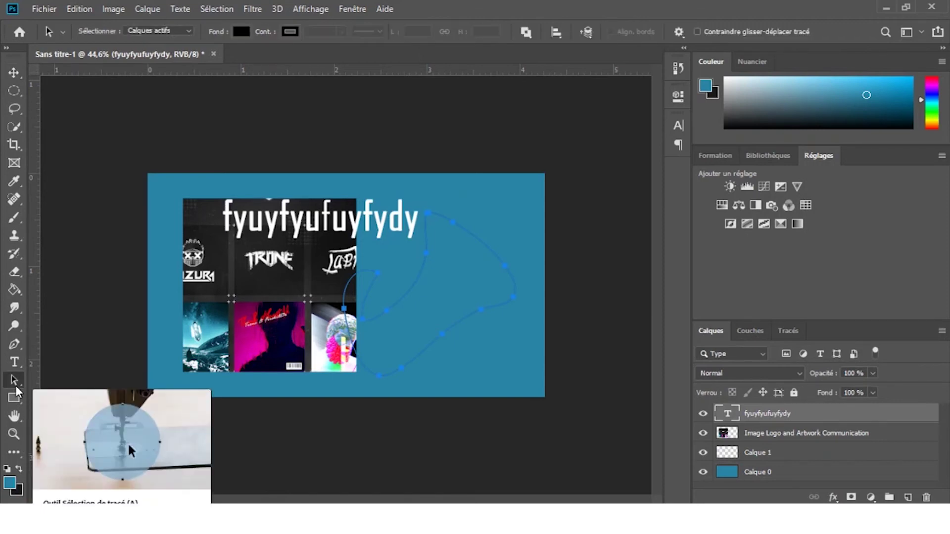
mouse_move(460, 322)
mouse_down()
mouse_move(470, 329)
mouse_move(458, 306)
mouse_up()
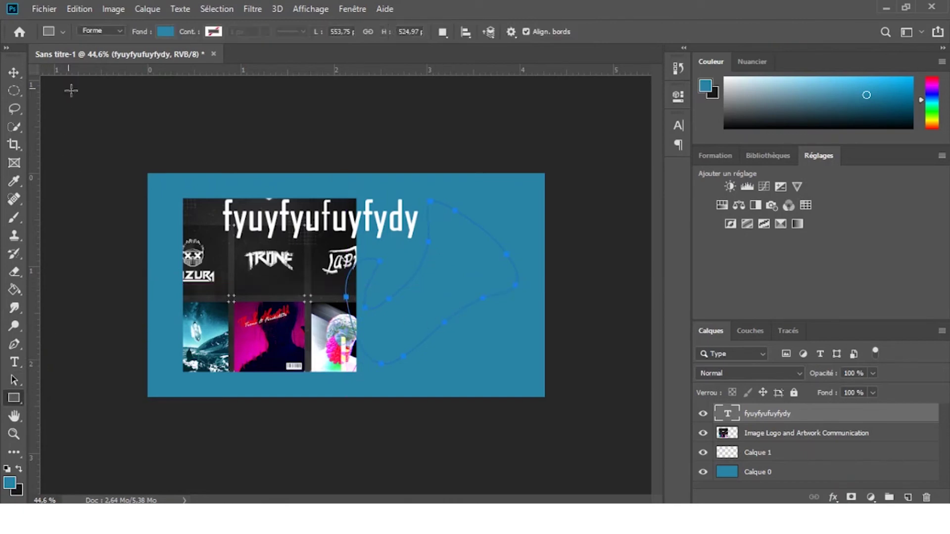
Draw a rectangle shape about 151 by 234 px over the middle of the framed image
right_click(18, 398)
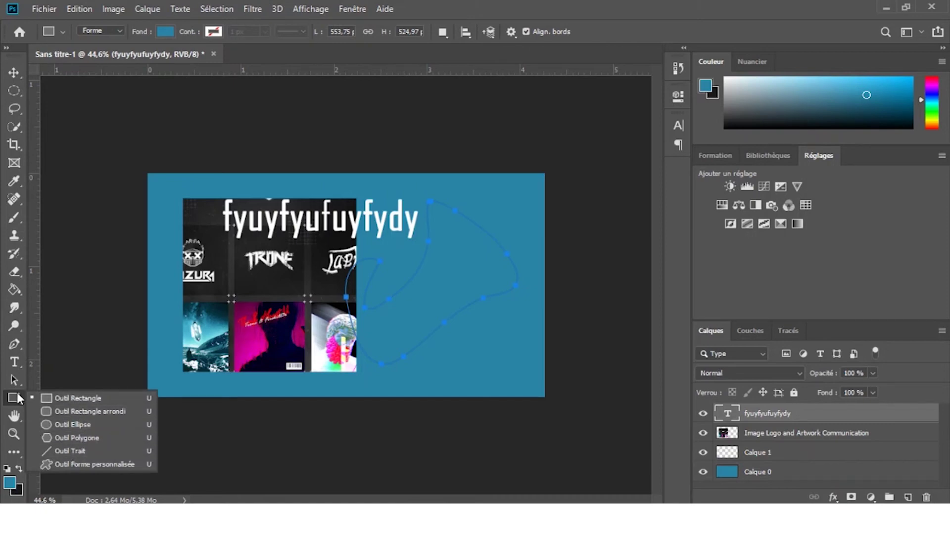
click(58, 399)
drag(233, 267, 280, 340)
click(639, 92)
Set the rectangle's fill colour to green
click(163, 30)
click(163, 30)
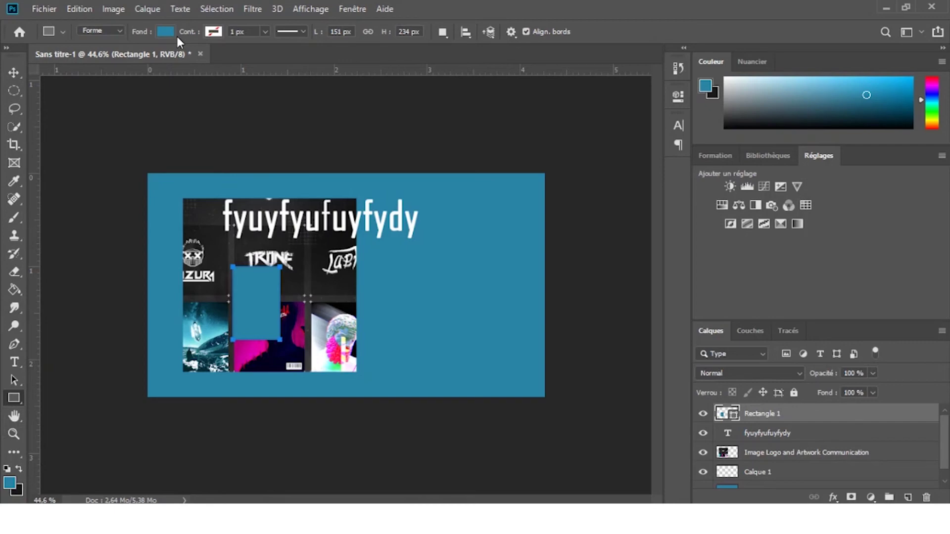
click(167, 31)
click(105, 183)
click(145, 186)
Give the rectangle a white stroke with a width of 21,06 px
click(214, 32)
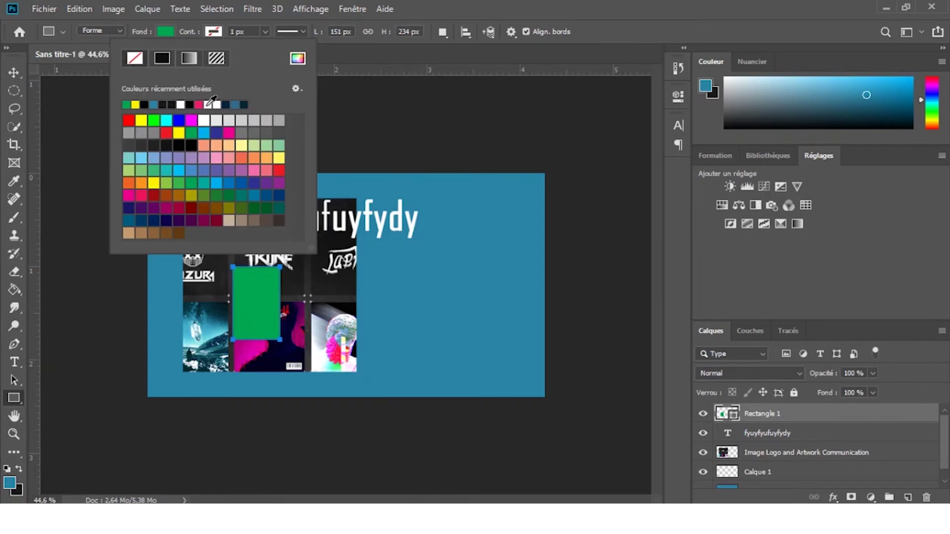
click(211, 104)
click(266, 32)
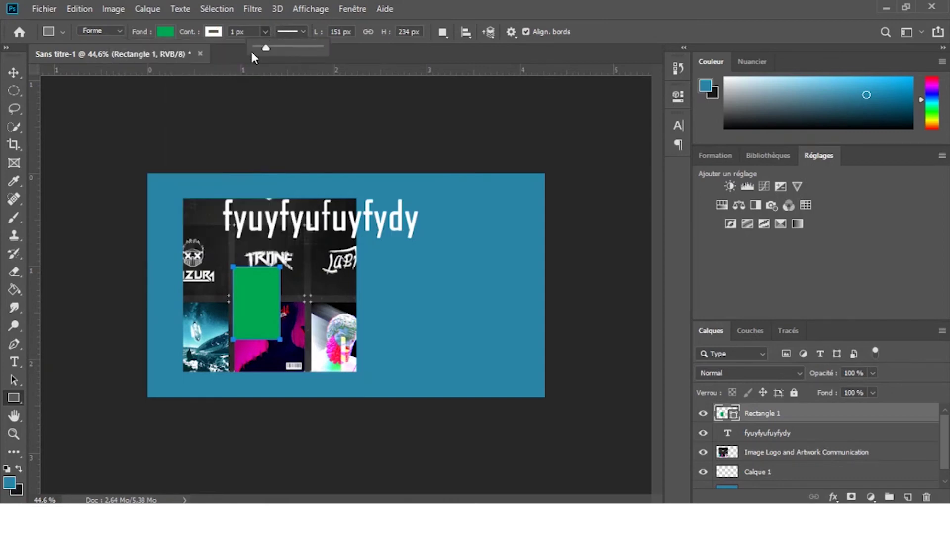
drag(290, 44, 293, 44)
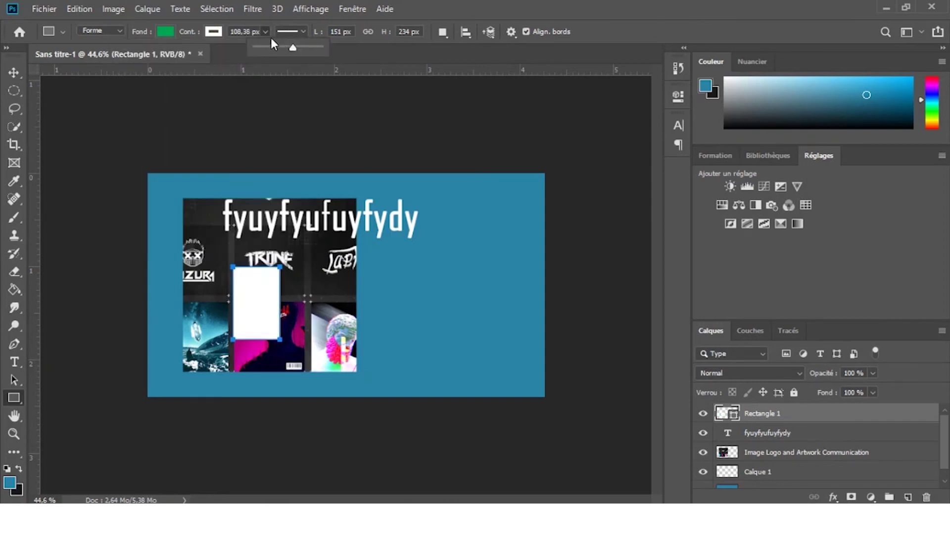
click(271, 46)
Try the alignment options for the green rectangle's stroke and leave it aligned to the outside of the shape
click(188, 36)
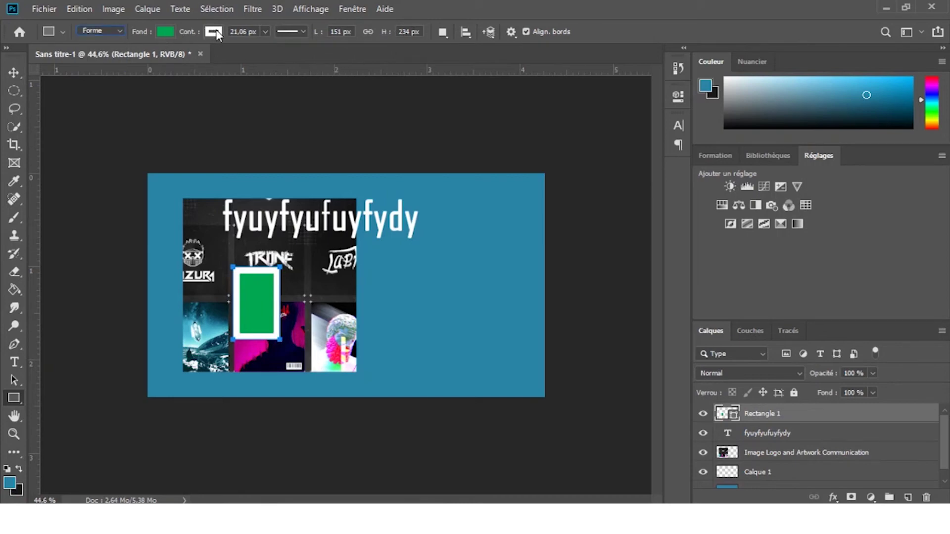
click(300, 31)
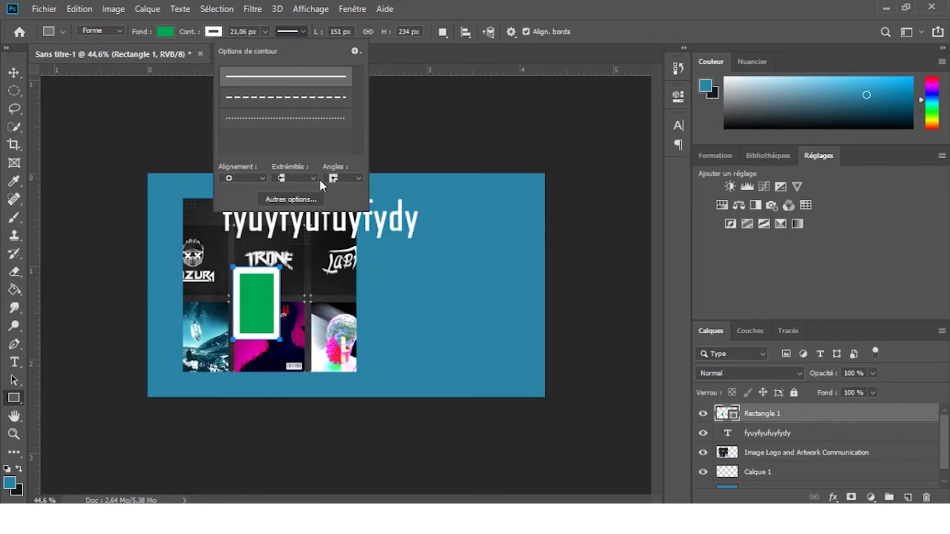
click(263, 179)
click(255, 205)
click(251, 210)
click(249, 180)
click(250, 189)
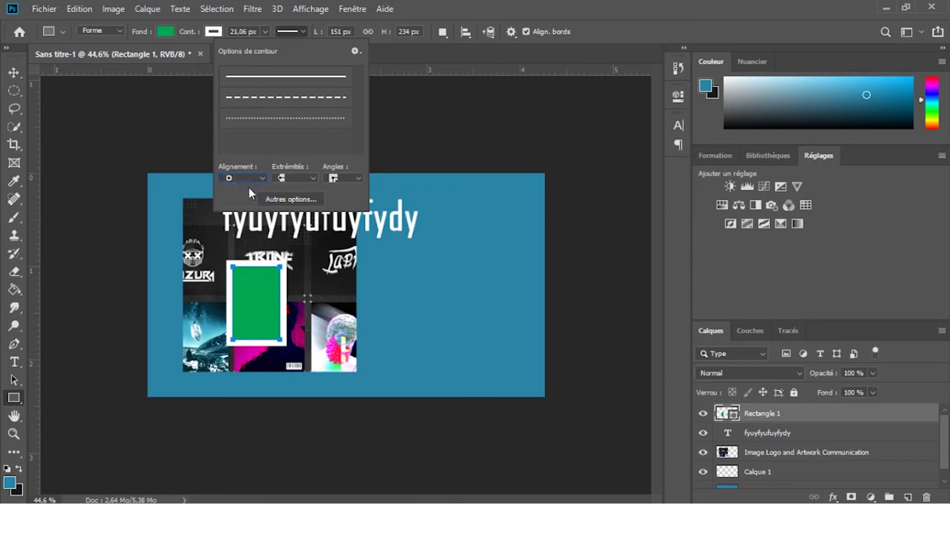
click(251, 177)
click(252, 211)
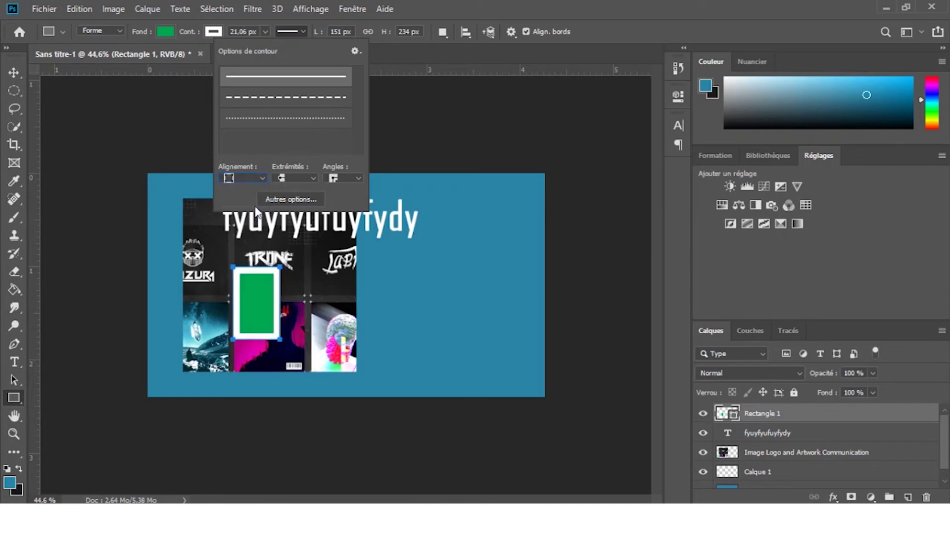
Round the corners of the rectangle's stroke and move the rectangle to the left edge of the framed image
click(342, 178)
click(345, 203)
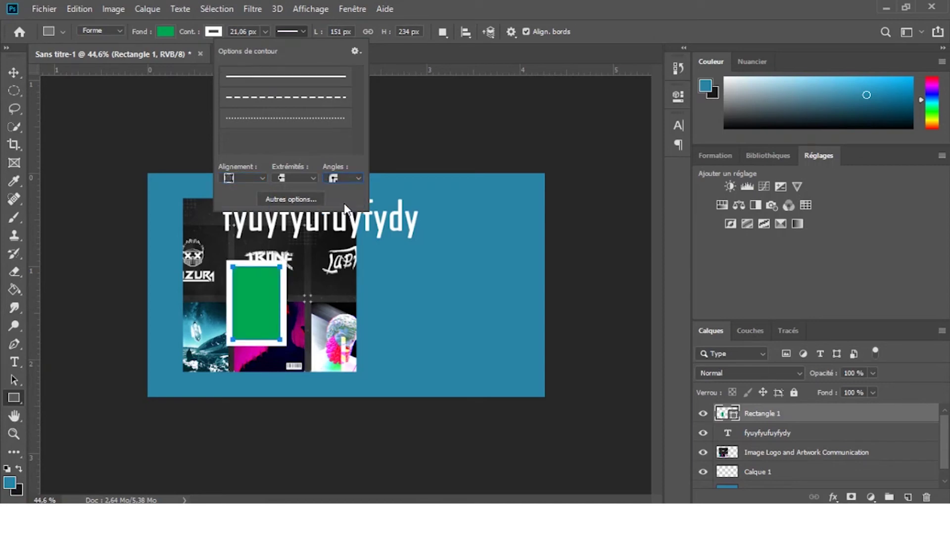
click(300, 179)
click(295, 200)
click(10, 70)
mouse_move(261, 300)
mouse_down()
mouse_move(231, 248)
mouse_move(209, 303)
mouse_up()
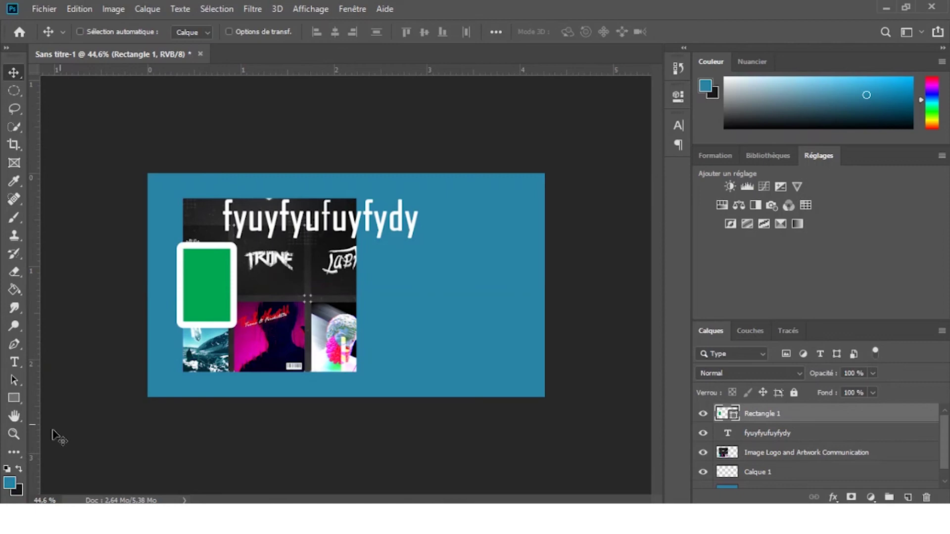
Magnify the artwork with the Zoom tool and pan across it with the Hand tool
click(14, 433)
drag(348, 281, 342, 311)
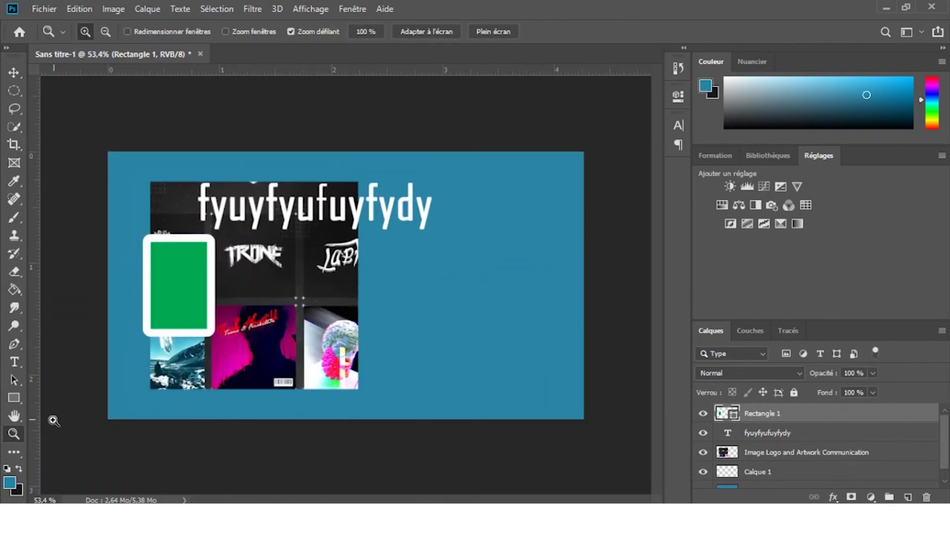
click(14, 416)
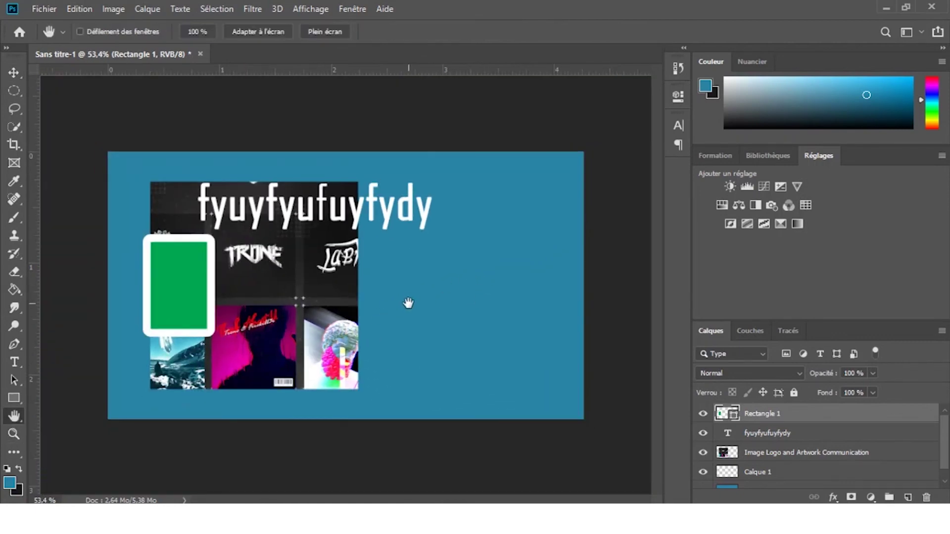
scroll(404, 303, up, 10)
drag(407, 269, 296, 295)
Shift the green rectangle slightly downward with the Move tool while inspecting different areas of the enlarged artwork
key(v)
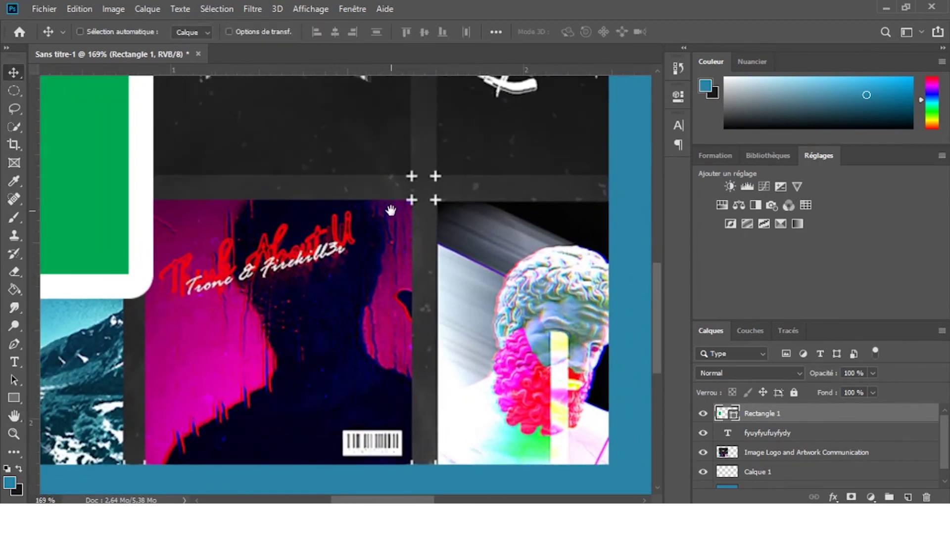
drag(412, 190, 316, 274)
drag(428, 187, 364, 337)
drag(487, 240, 331, 439)
drag(404, 284, 502, 97)
drag(204, 387, 444, 93)
drag(346, 234, 328, 259)
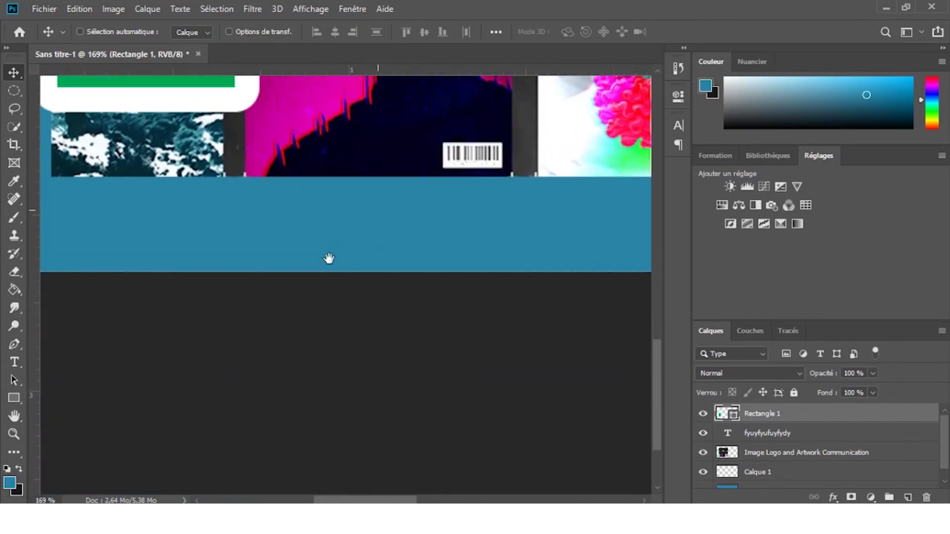
scroll(406, 203, down, 3)
scroll(406, 203, down, 6)
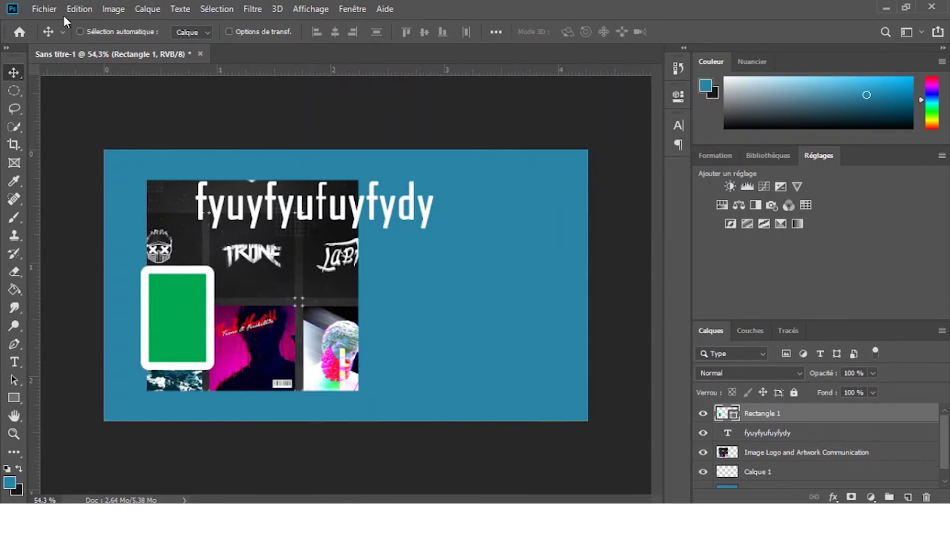
Flip the green rectangle horizontally
click(81, 8)
mouse_move(236, 326)
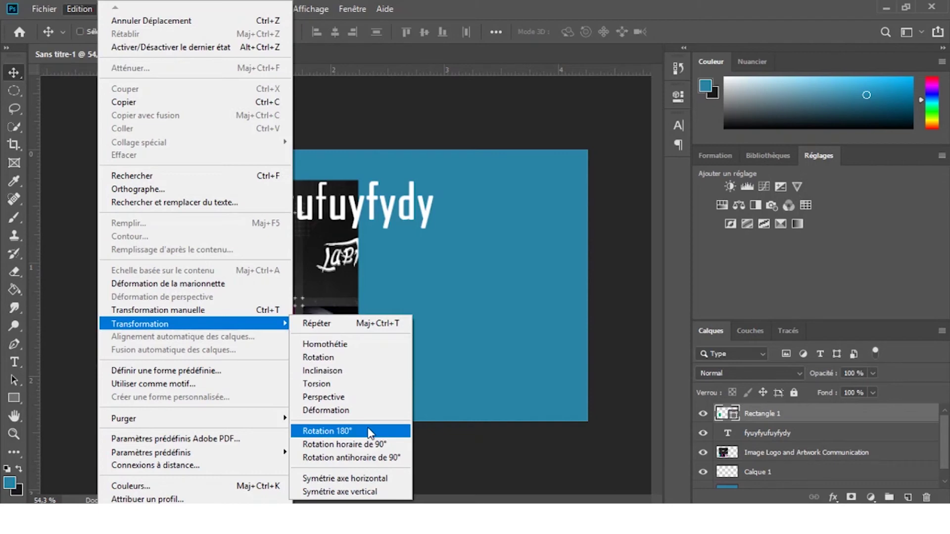
click(390, 480)
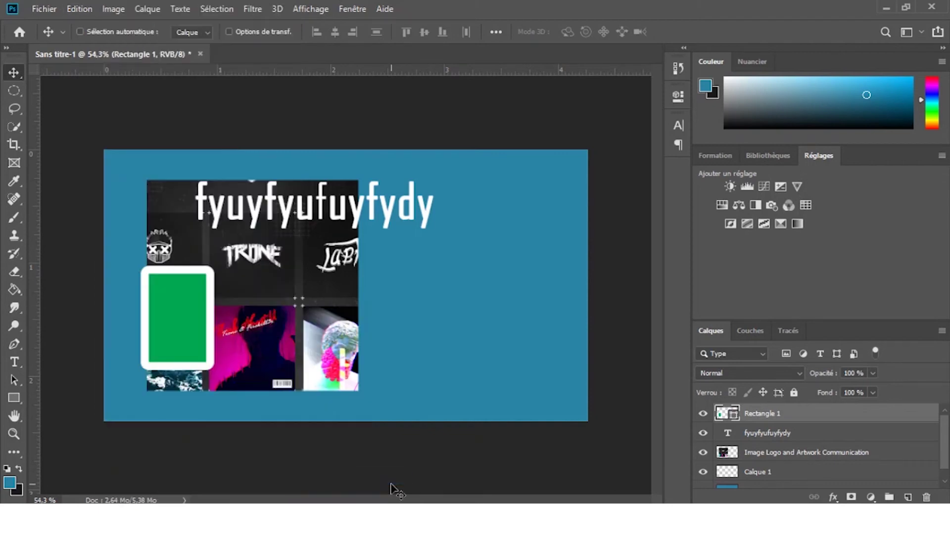
Select the Image Logo and Artwork Communication layer and hide the Rectangle 1 and fyuyfyufuyfydy layers above it
click(744, 438)
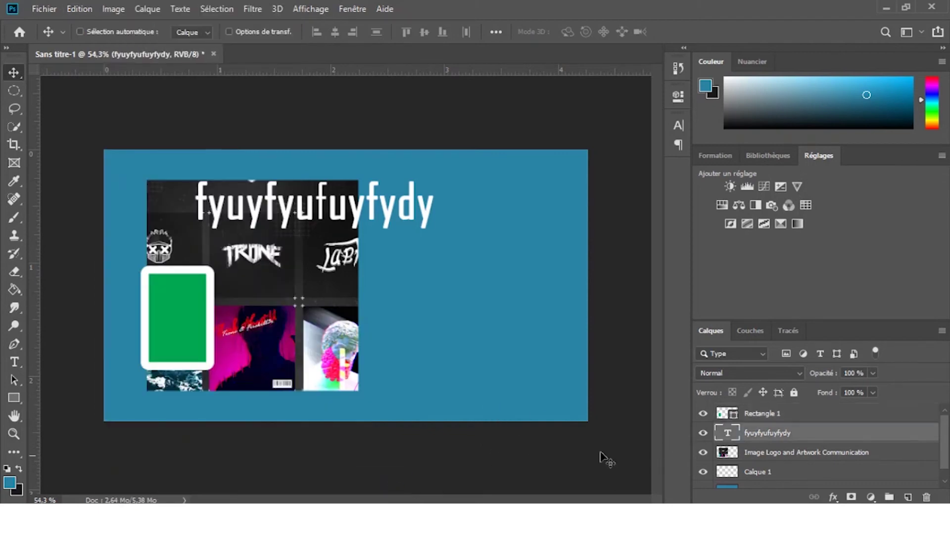
click(755, 454)
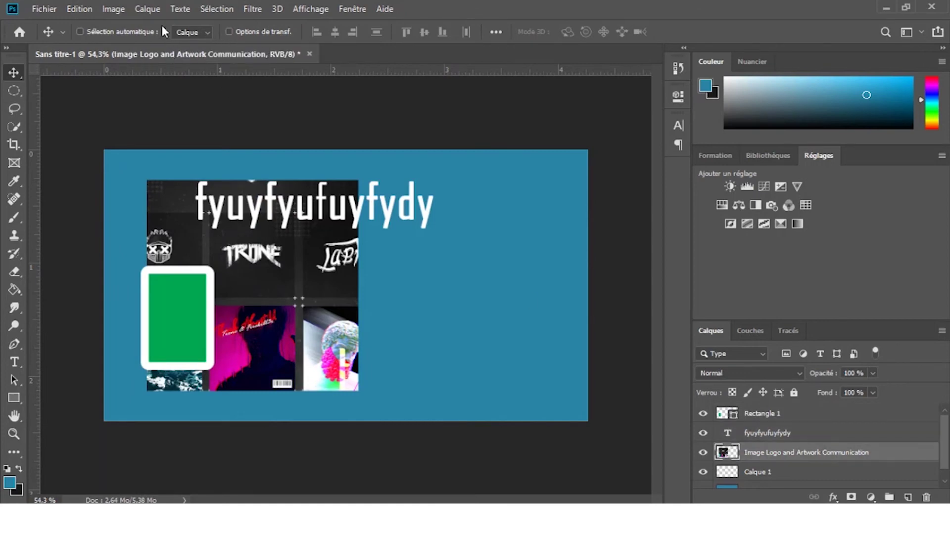
drag(702, 433, 702, 414)
click(704, 433)
click(704, 433)
click(703, 433)
click(704, 432)
click(703, 415)
click(703, 433)
click(704, 417)
click(704, 433)
click(704, 433)
click(704, 416)
click(703, 413)
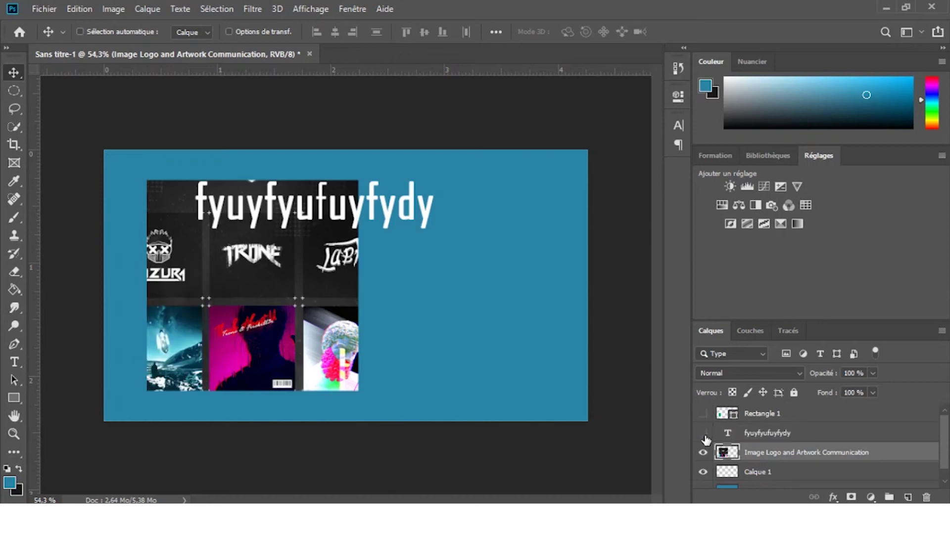
click(703, 433)
Try flipping the framed image horizontally and undo the flip
click(82, 9)
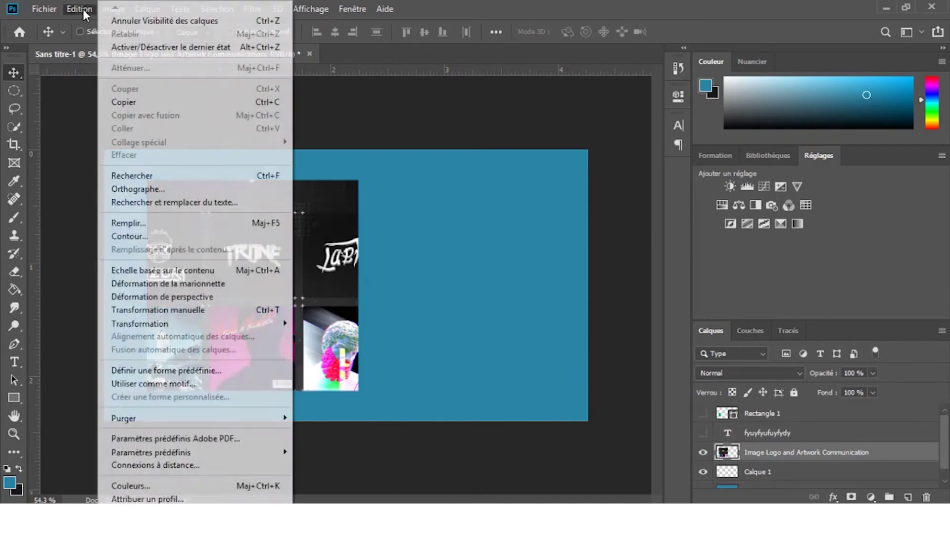
mouse_move(238, 324)
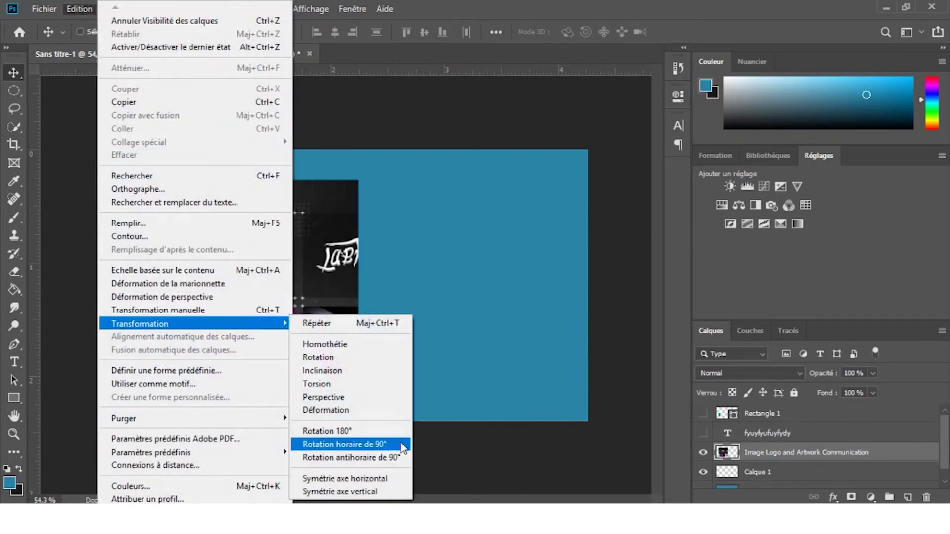
click(381, 479)
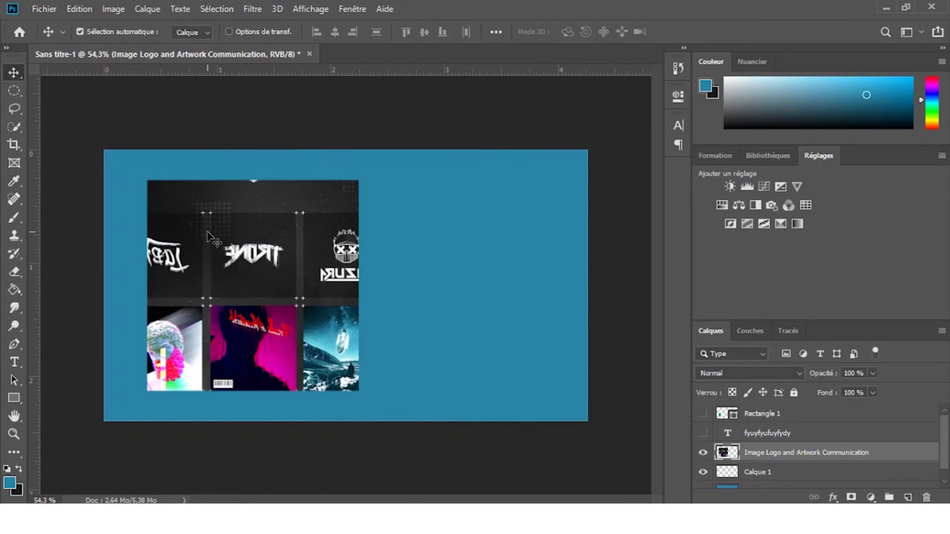
key(ctrl+z)
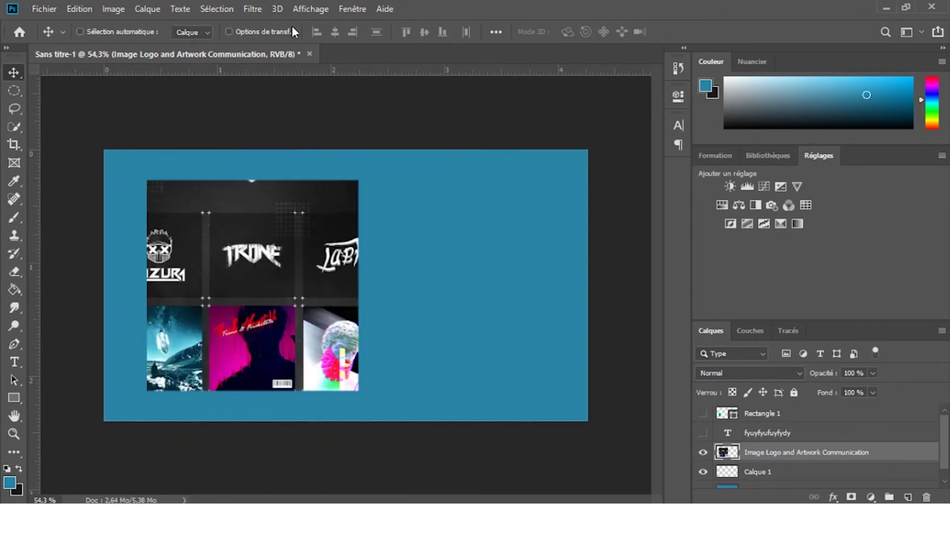
click(81, 8)
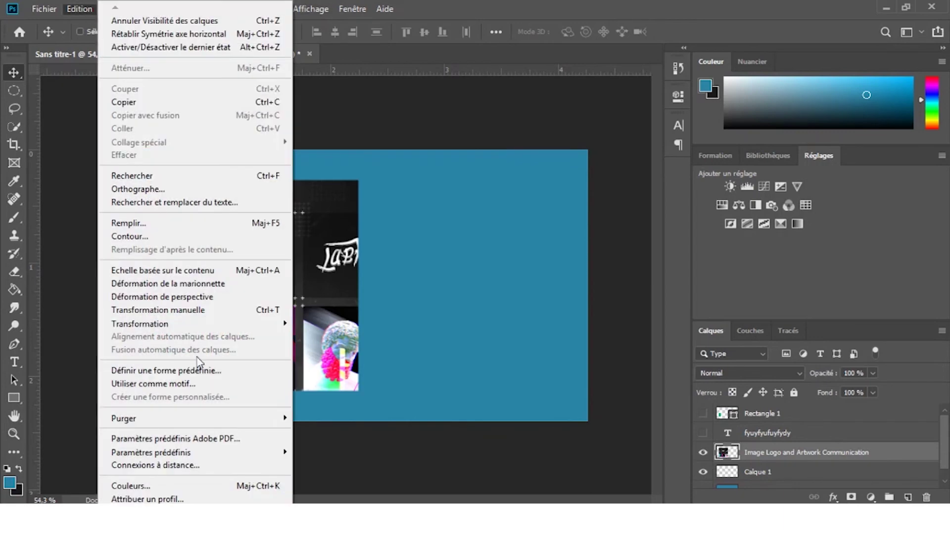
mouse_move(207, 419)
mouse_move(188, 527)
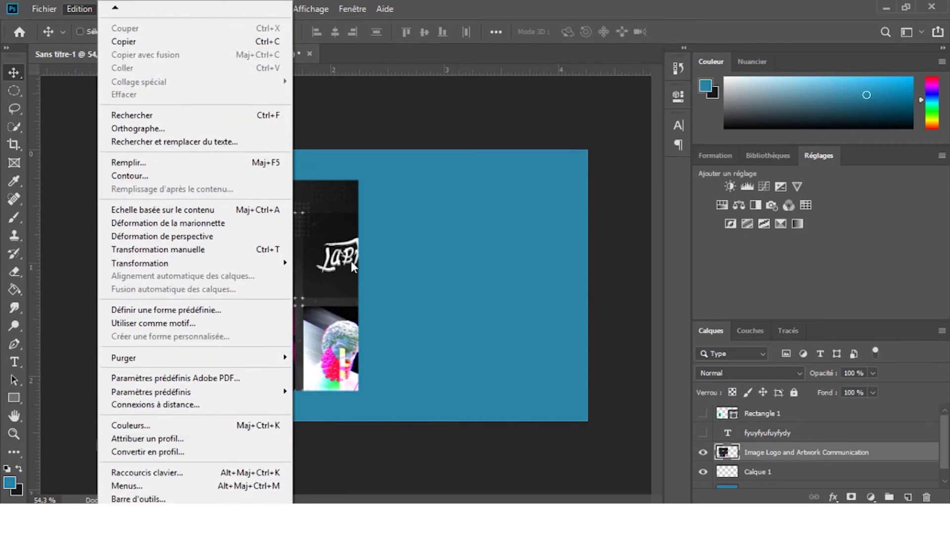
click(483, 5)
click(162, 10)
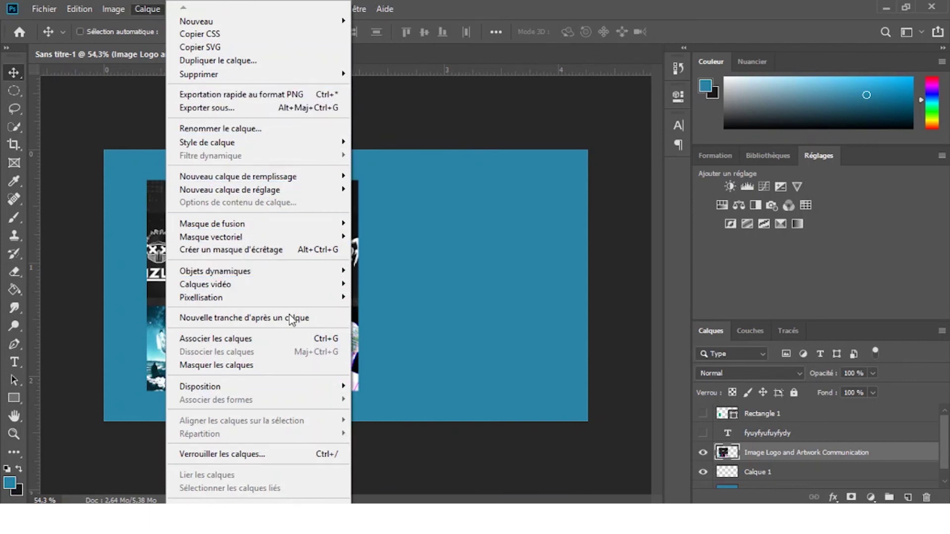
click(478, 6)
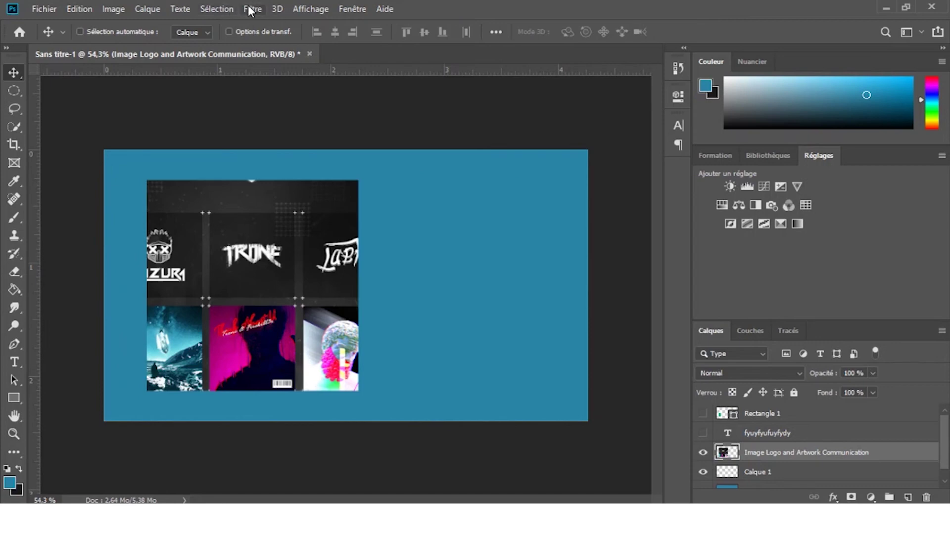
Preview the Aquarelle and Couteau à palette filters on the framed image in the filter gallery, with the palette knife's detail set to 1
click(249, 8)
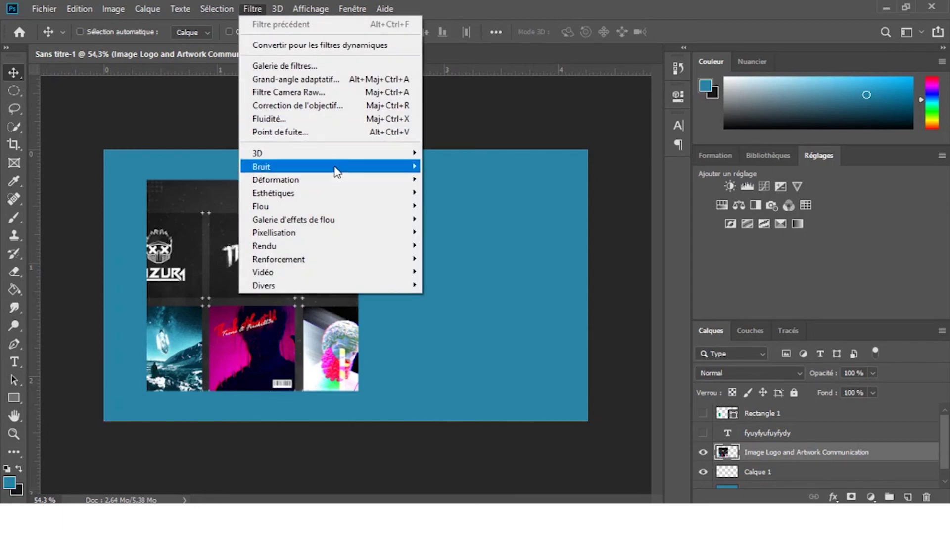
mouse_move(326, 181)
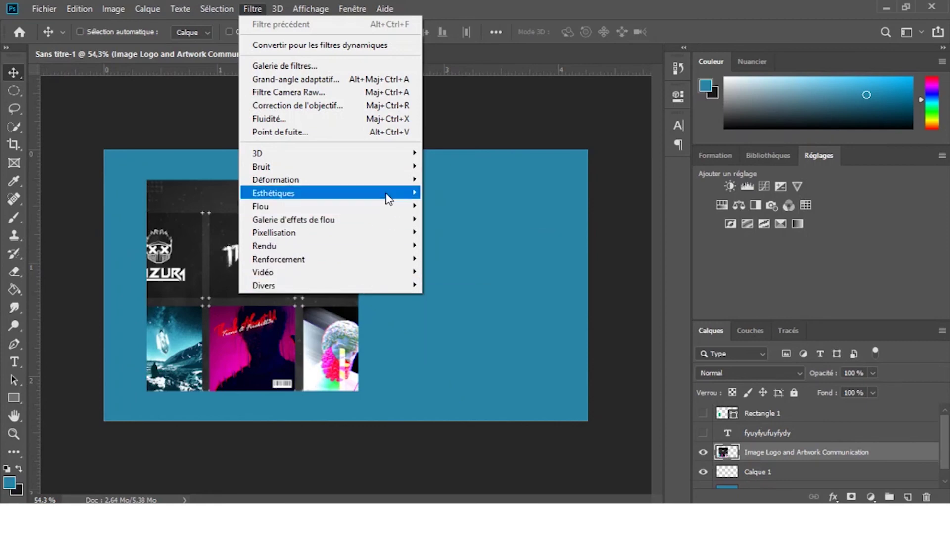
mouse_move(388, 198)
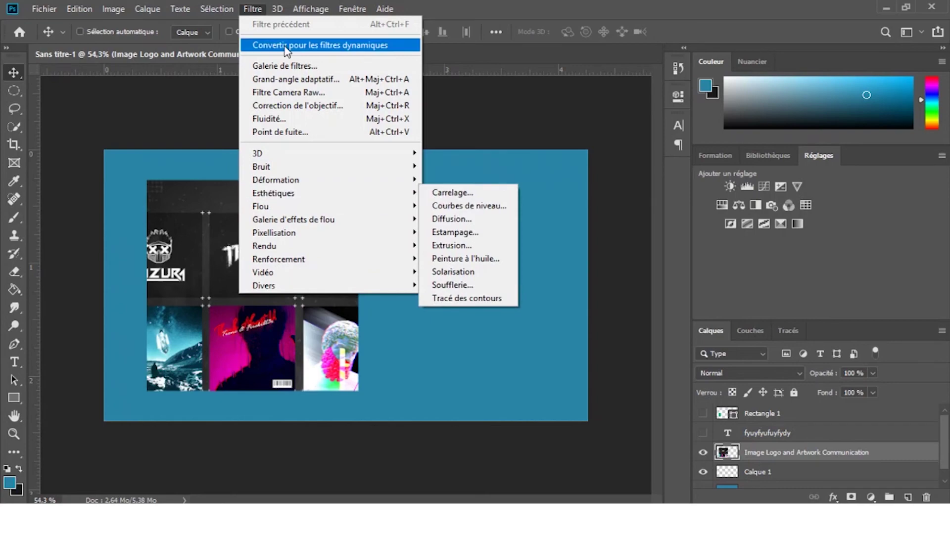
click(294, 71)
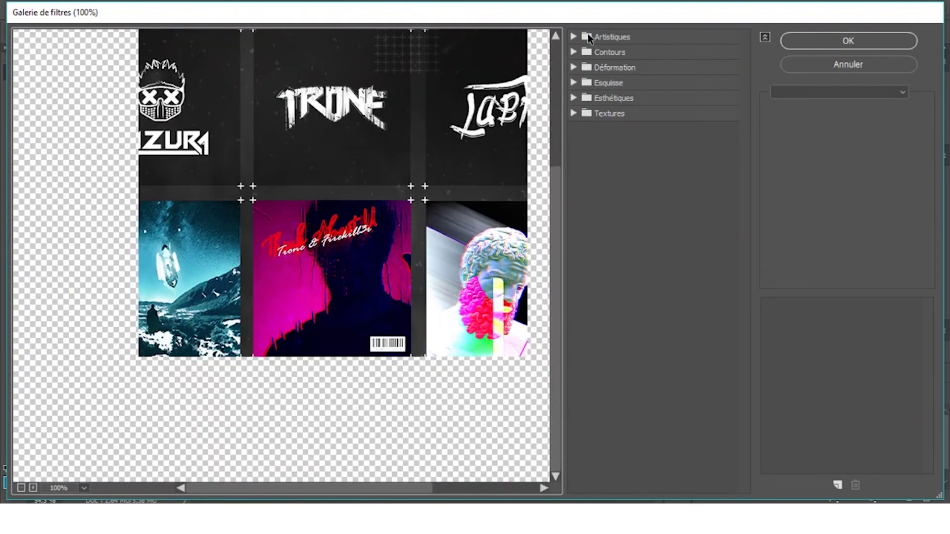
click(580, 35)
click(593, 69)
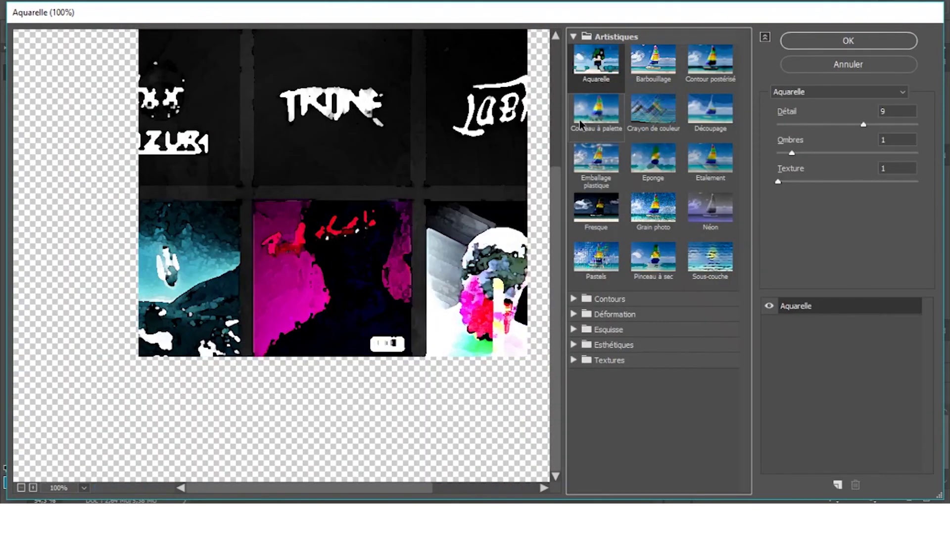
click(575, 112)
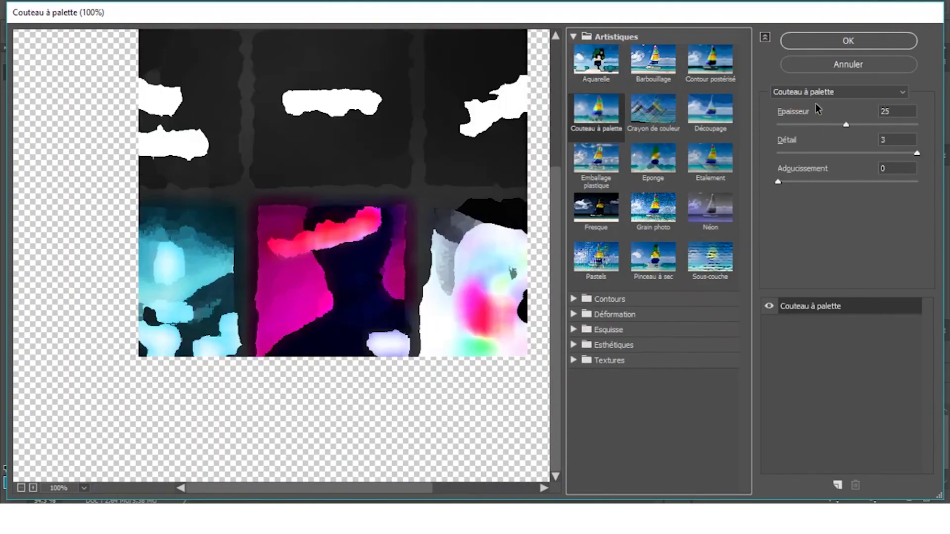
click(814, 92)
click(814, 92)
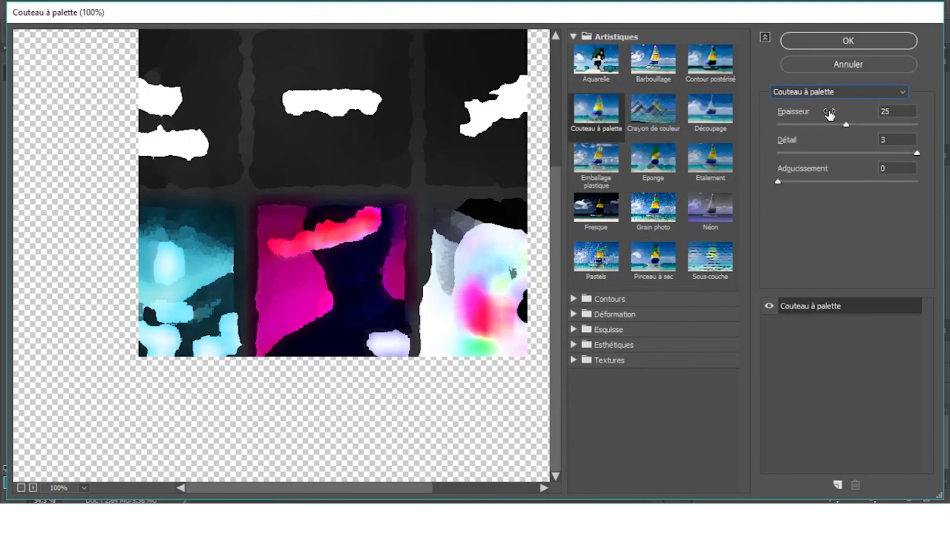
click(833, 137)
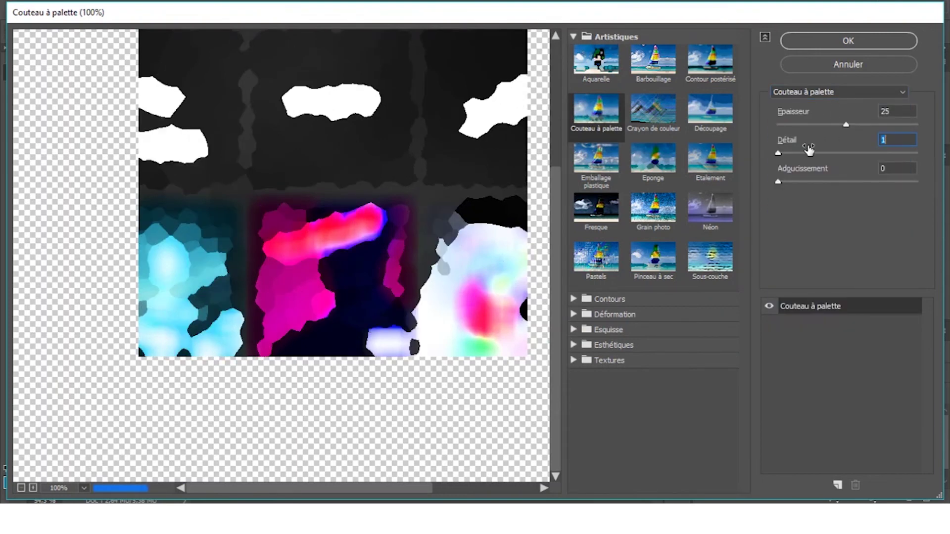
Preview the Croisillons and Sumi-e contour filters on the image and close the filter gallery without applying them
click(581, 299)
click(596, 371)
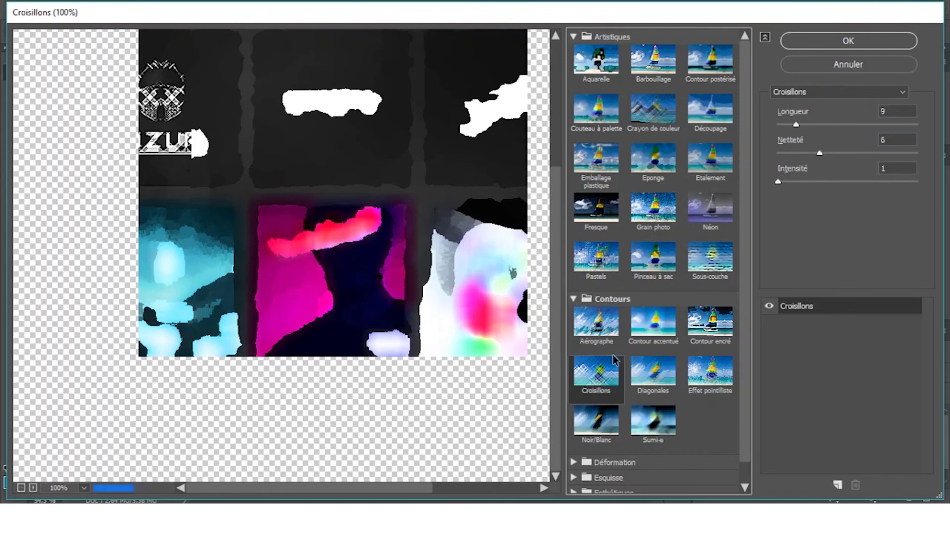
click(652, 422)
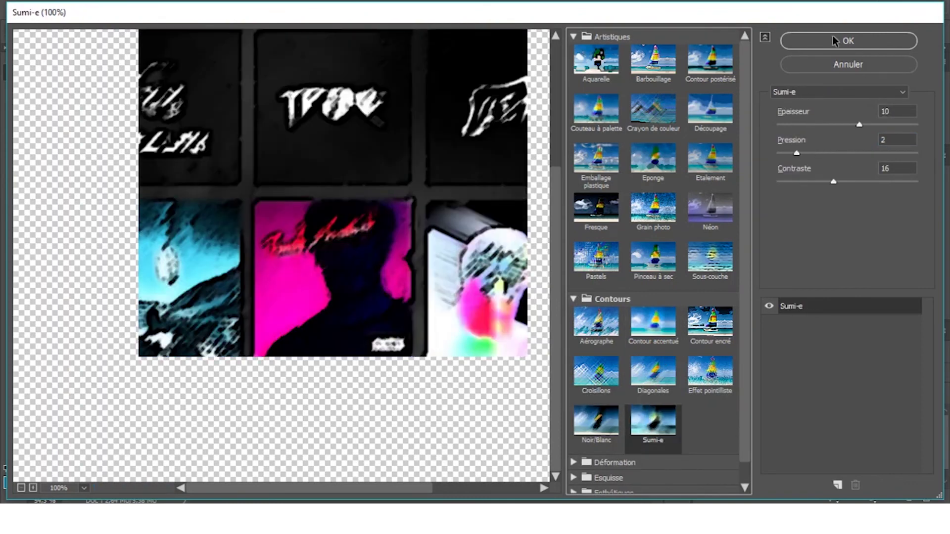
click(833, 64)
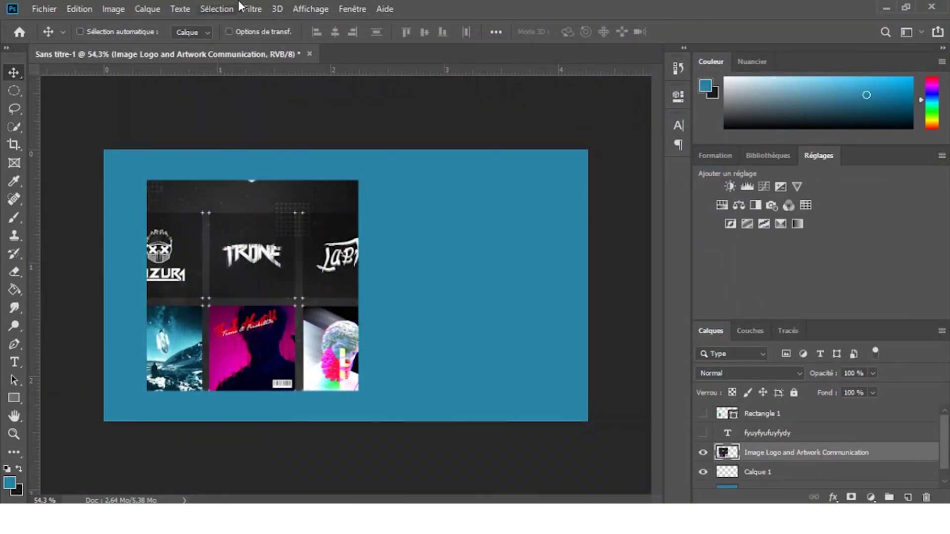
View the document at 200%, then at 100%, and fit it to the screen again
click(277, 9)
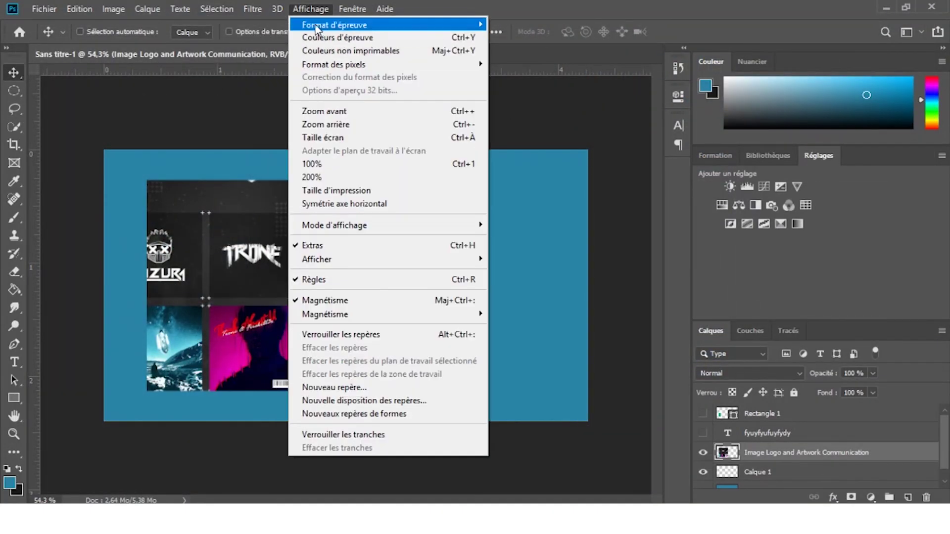
mouse_move(298, 8)
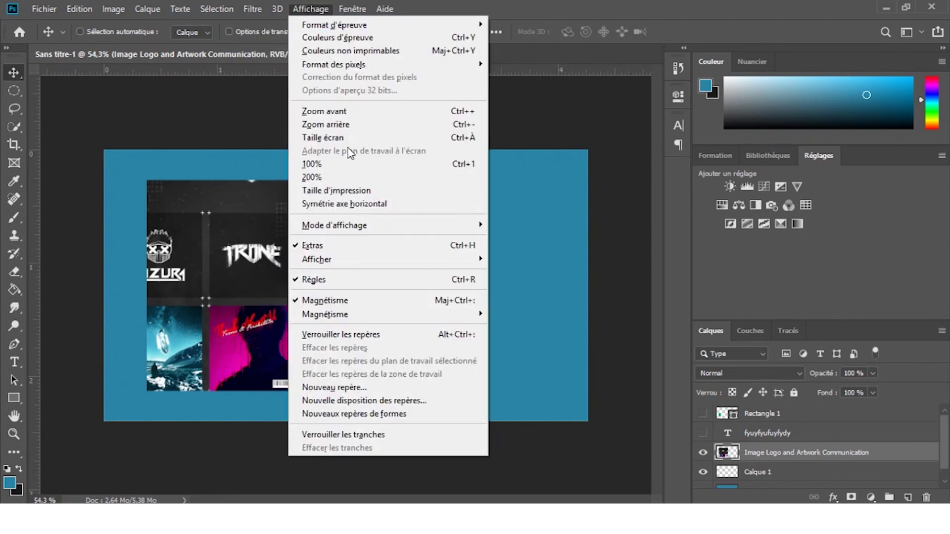
click(360, 186)
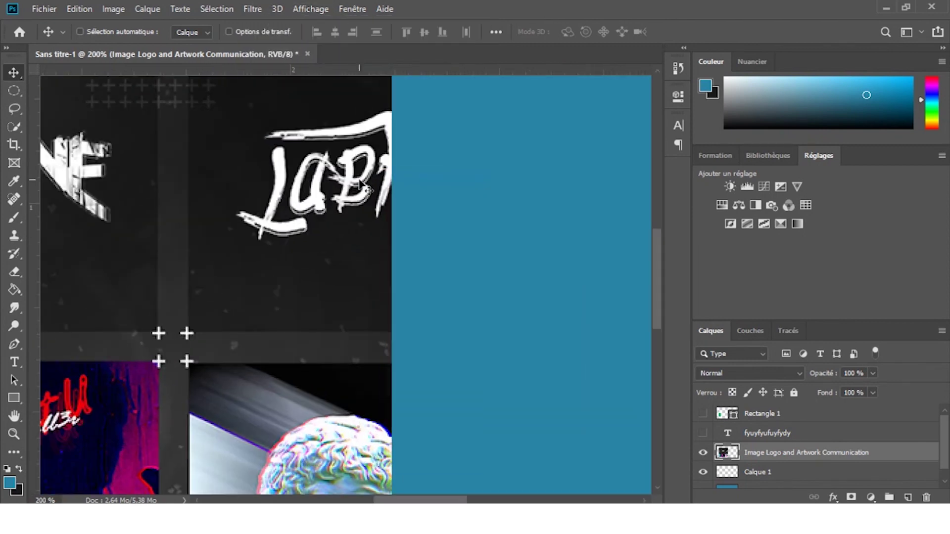
click(293, 10)
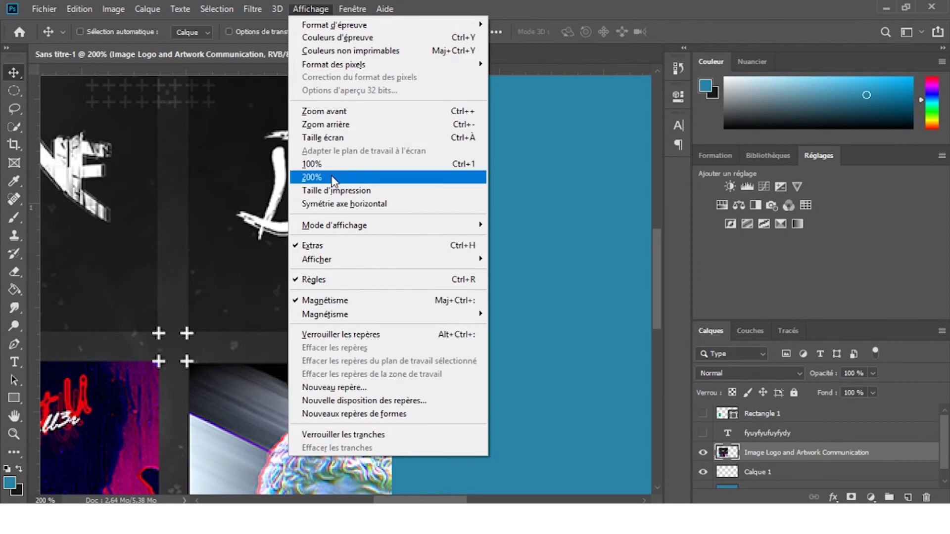
click(334, 164)
click(305, 12)
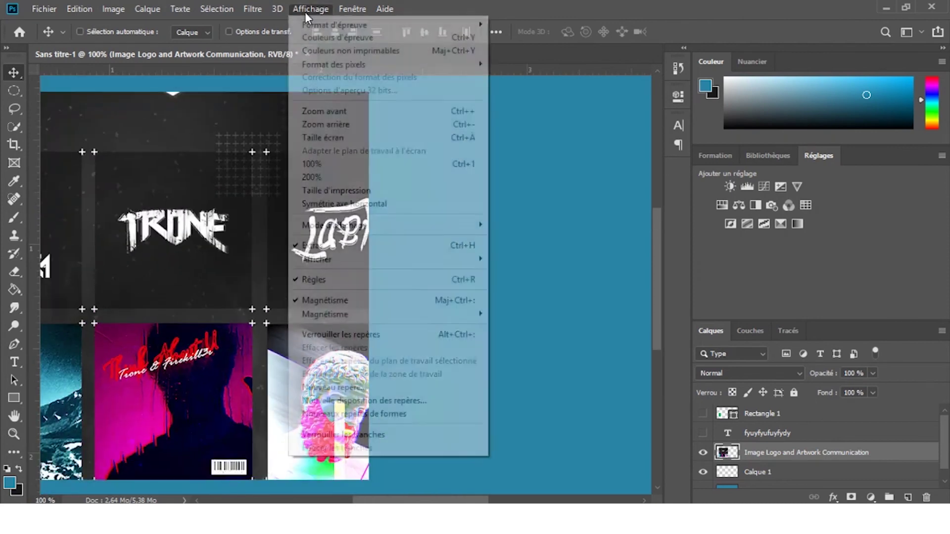
click(343, 138)
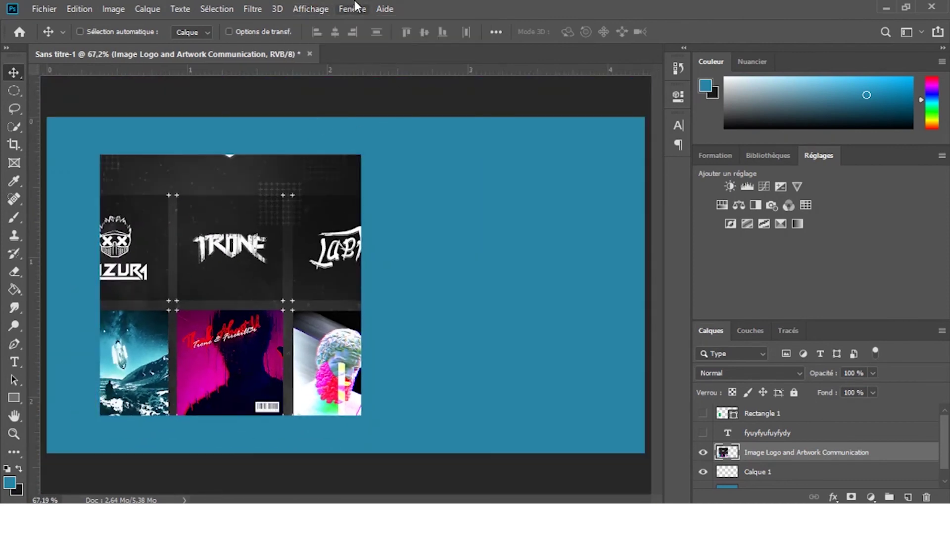
Show the Navigation panel and use it to zoom in to about 157% on the TRONE logo
click(354, 8)
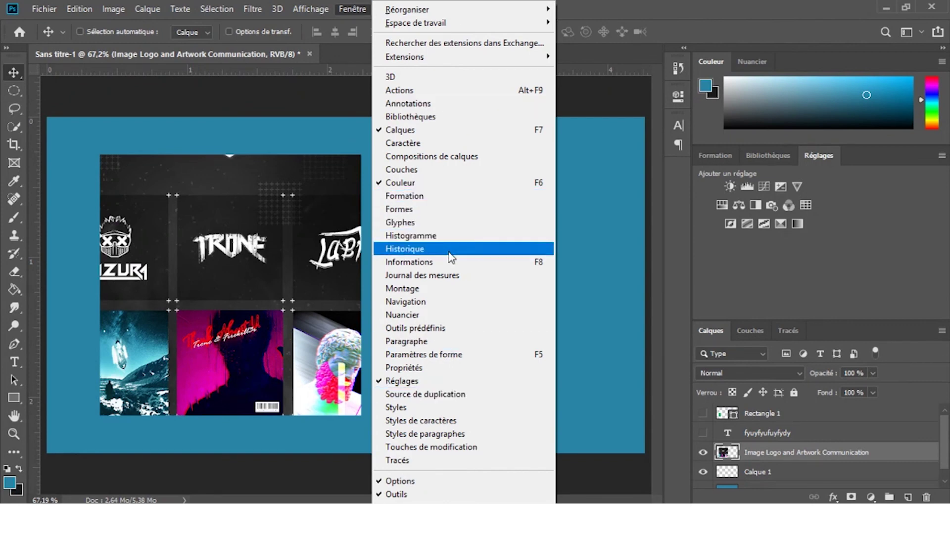
click(426, 303)
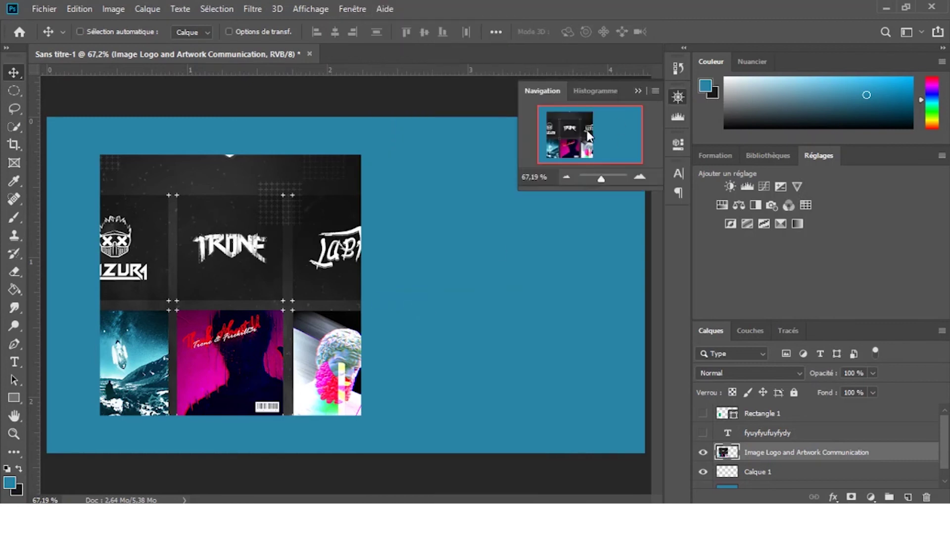
mouse_move(613, 176)
mouse_down()
mouse_move(595, 176)
mouse_move(605, 177)
mouse_up()
drag(588, 139, 566, 137)
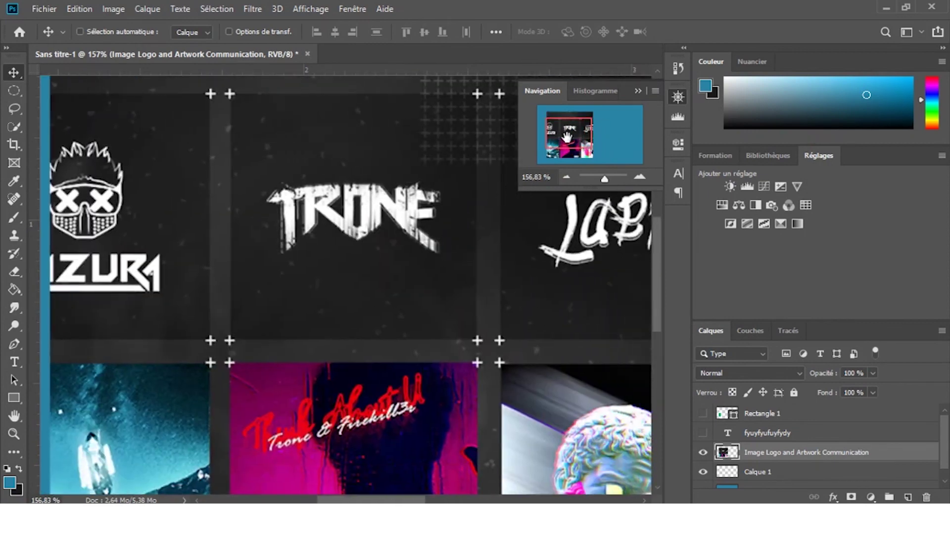
Look through the Histogramme, Navigation, Propriétés and Caractère panels in turn
click(588, 92)
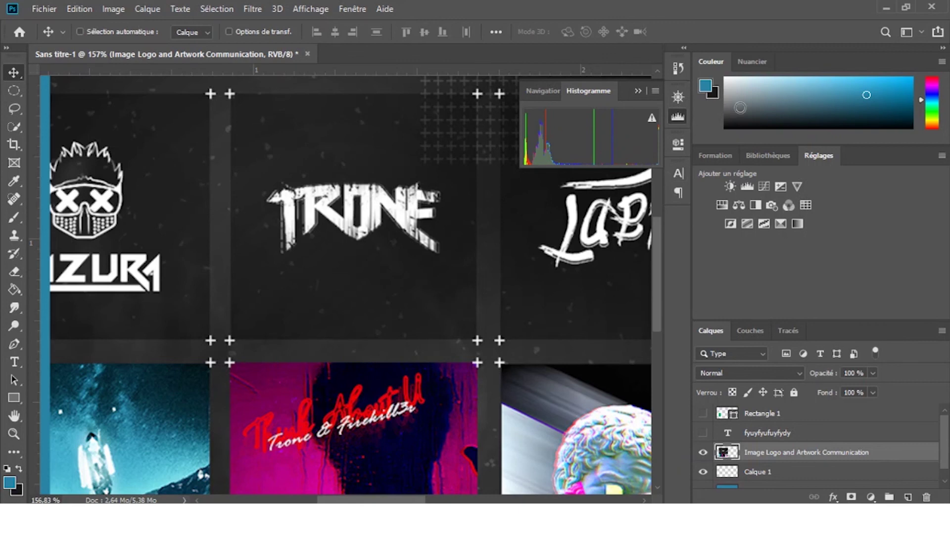
click(682, 95)
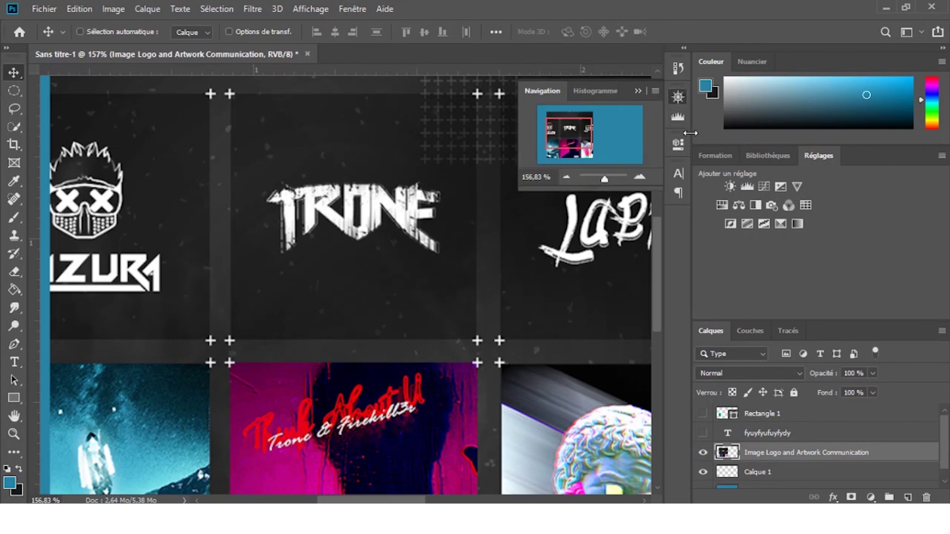
click(681, 150)
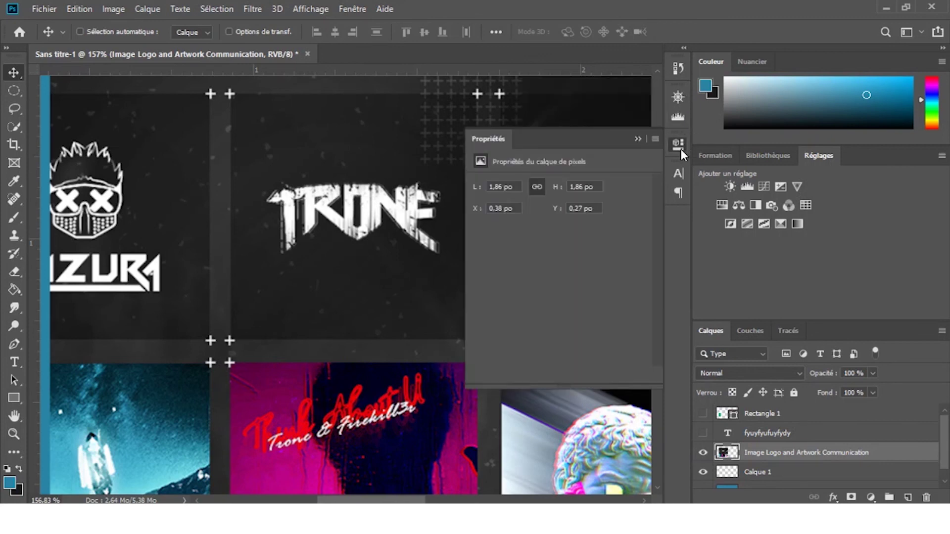
click(685, 175)
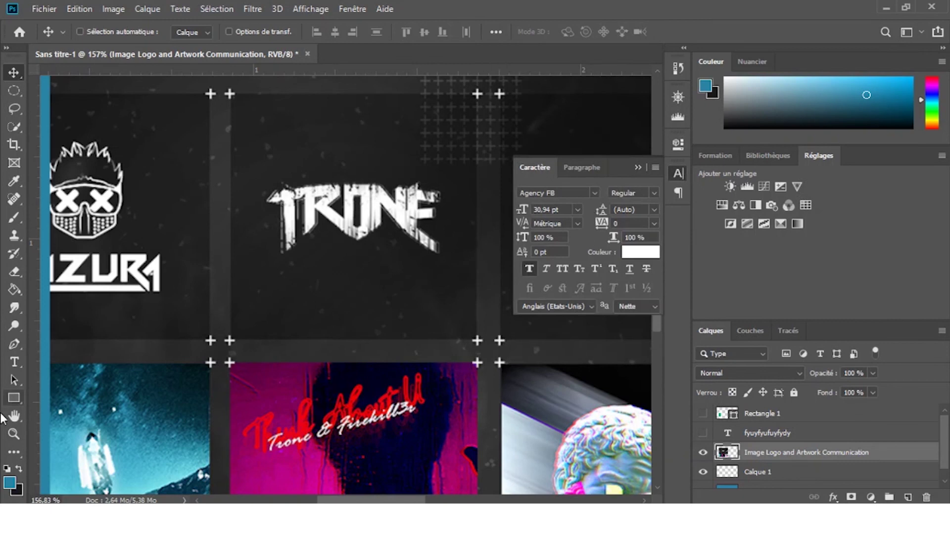
Zoom out to about 55% with the Zoom tool, collapse the Caractère panel and centre the whole canvas in view
click(16, 437)
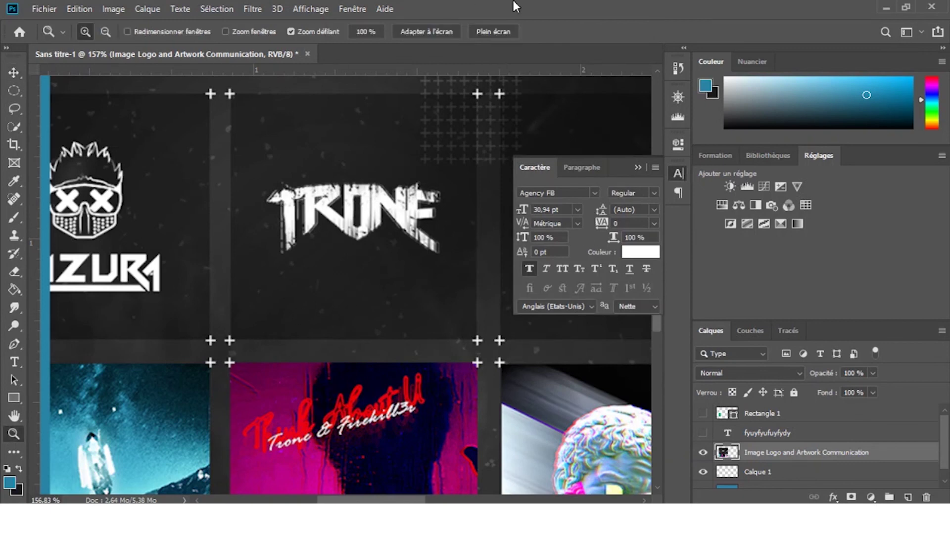
drag(452, 355, 390, 268)
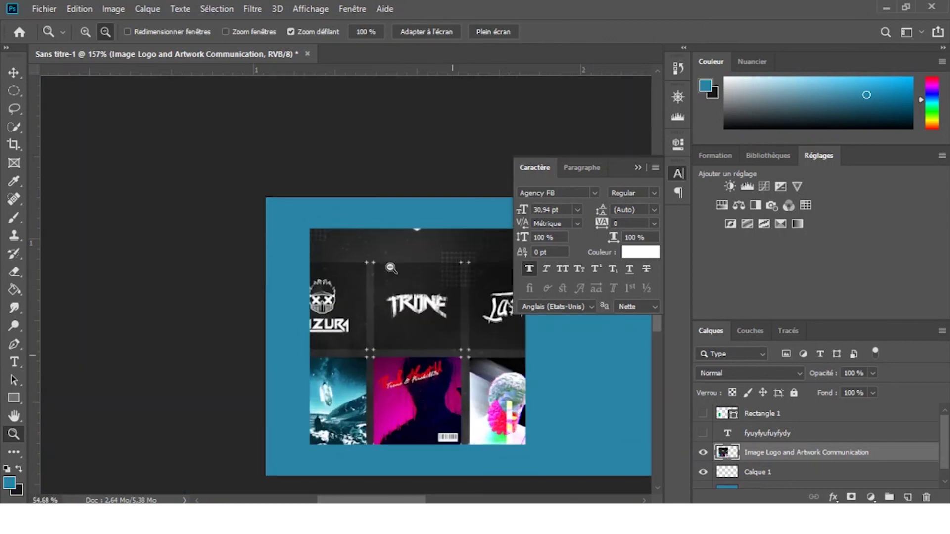
click(637, 169)
scroll(475, 367, left, 2)
scroll(475, 367, right, 10)
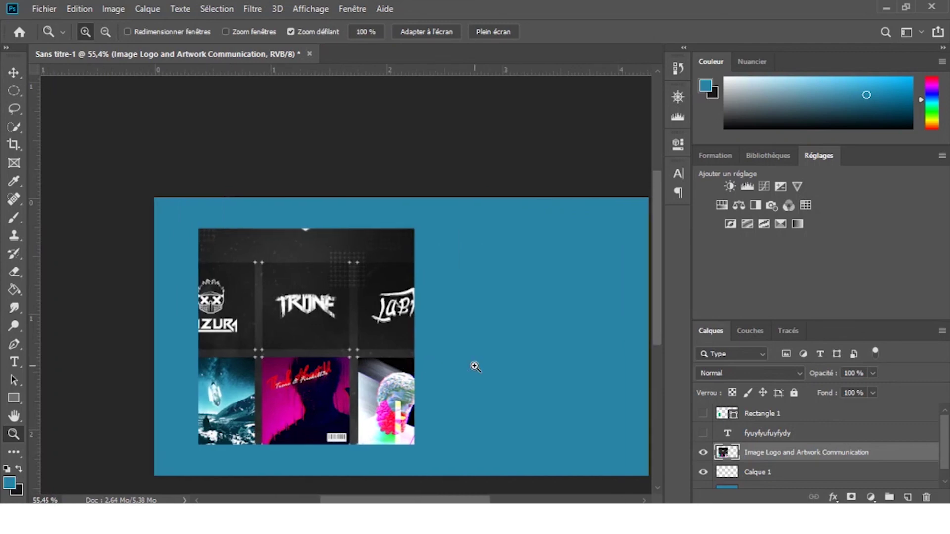
scroll(474, 367, down, 2)
scroll(475, 367, right, 1)
scroll(474, 367, left, 1)
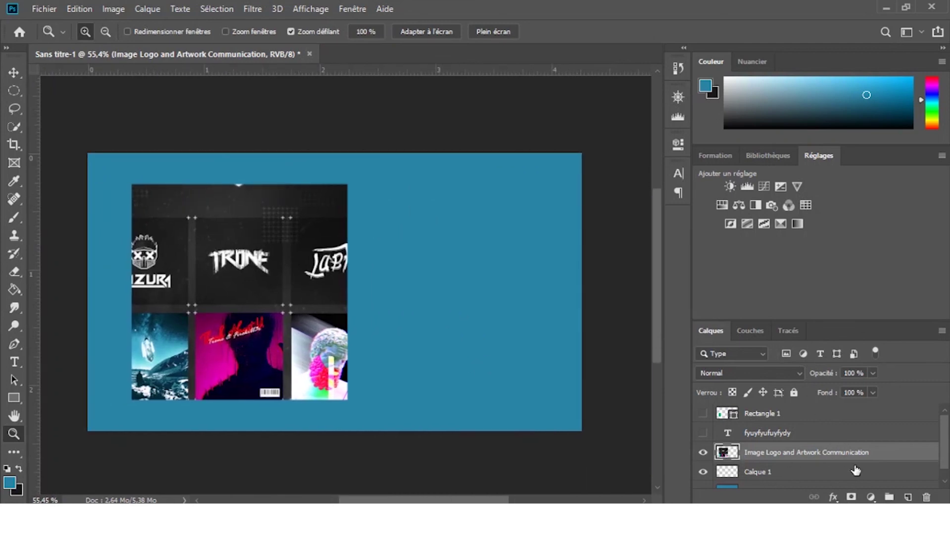
Open the blending options of the Image Logo and Artwork Communication layer
click(835, 498)
click(835, 499)
click(836, 500)
click(836, 500)
click(835, 499)
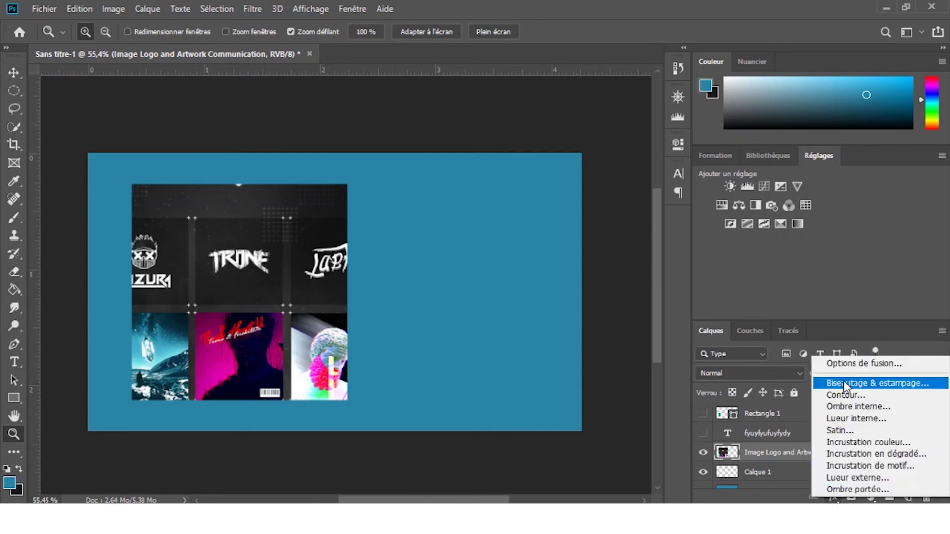
click(853, 365)
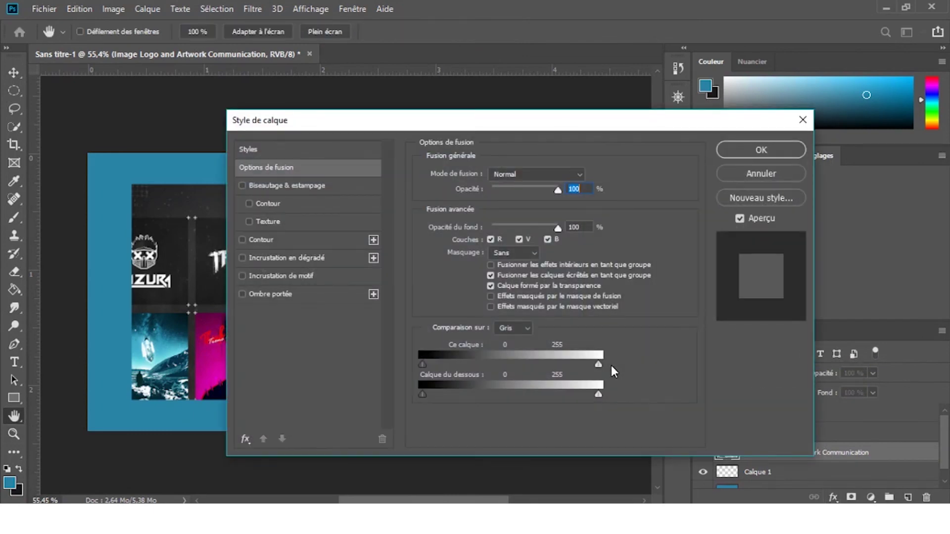
Try the Biseautage & estampage and Contour effects on the framed image and switch them off again
click(241, 185)
drag(304, 122, 541, 112)
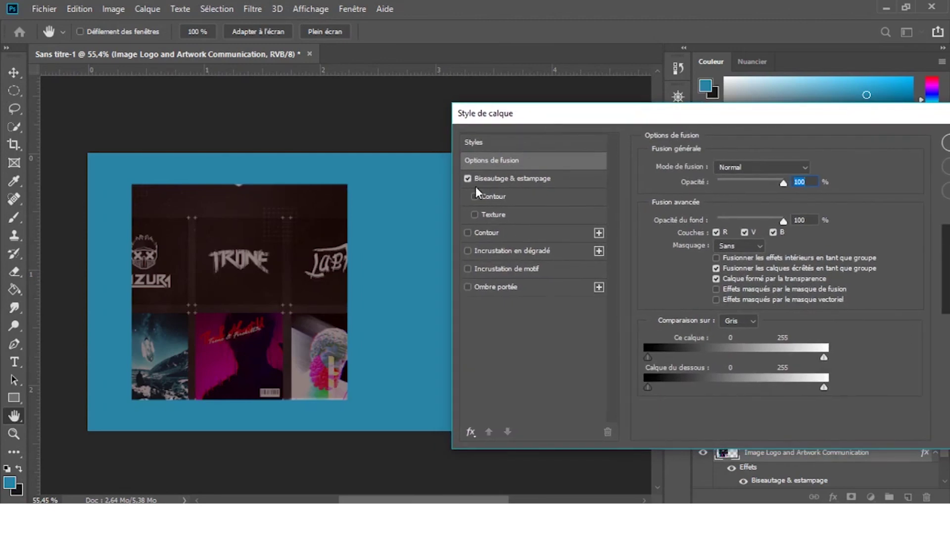
click(470, 177)
click(473, 195)
click(468, 177)
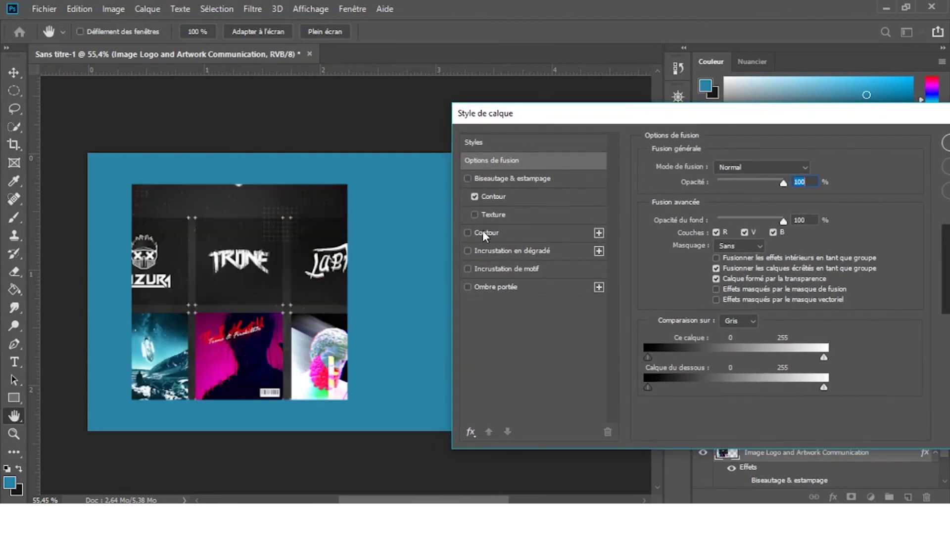
click(475, 197)
click(467, 232)
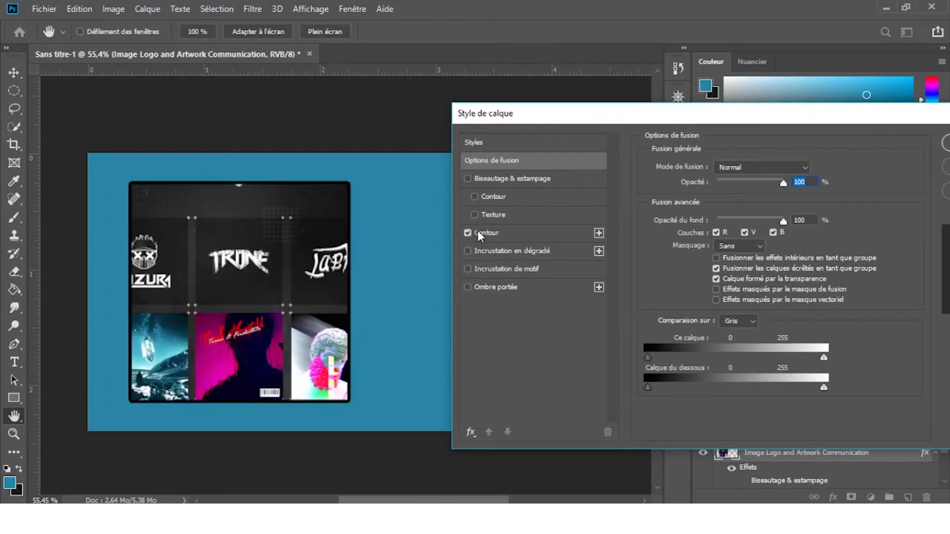
click(468, 233)
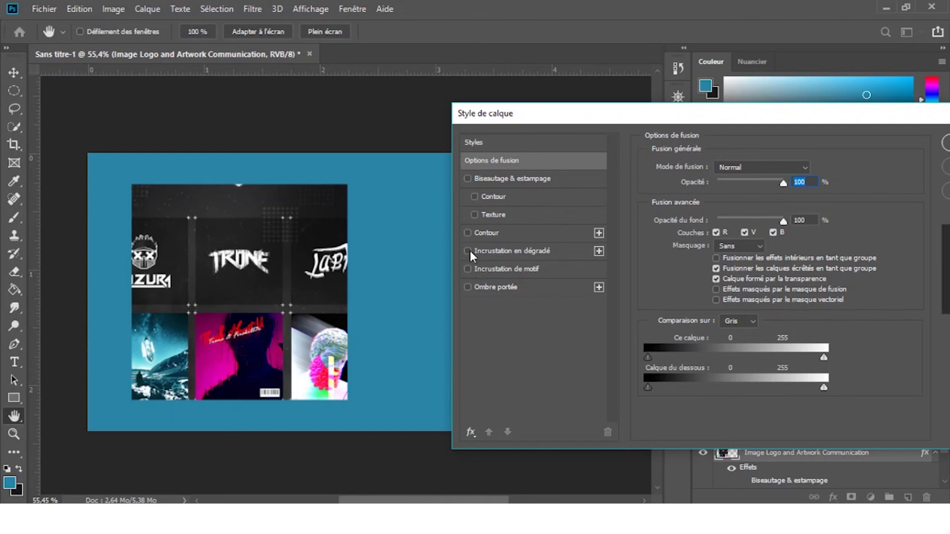
Enable Incrustation en dégradé on the image and add a light blue stop at 55% between the gradient's red and blue
click(468, 250)
click(491, 250)
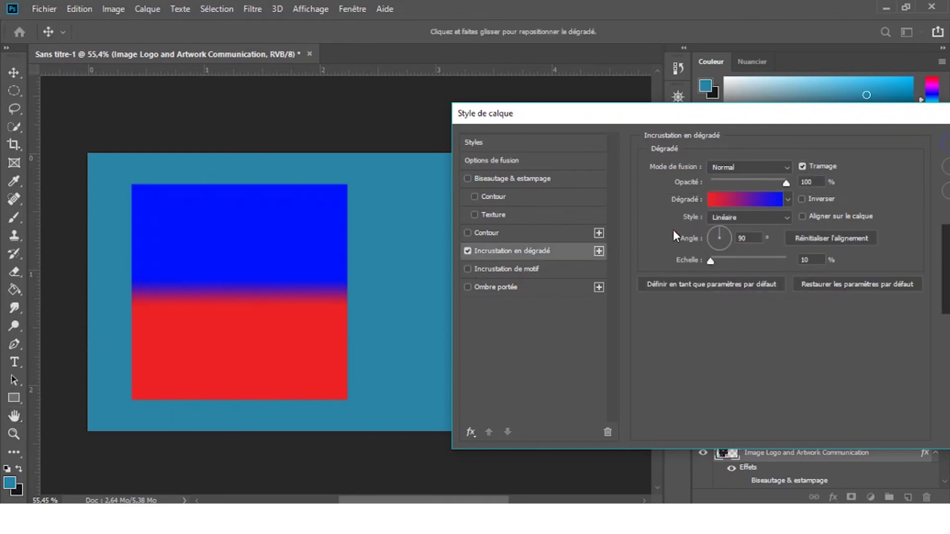
click(717, 199)
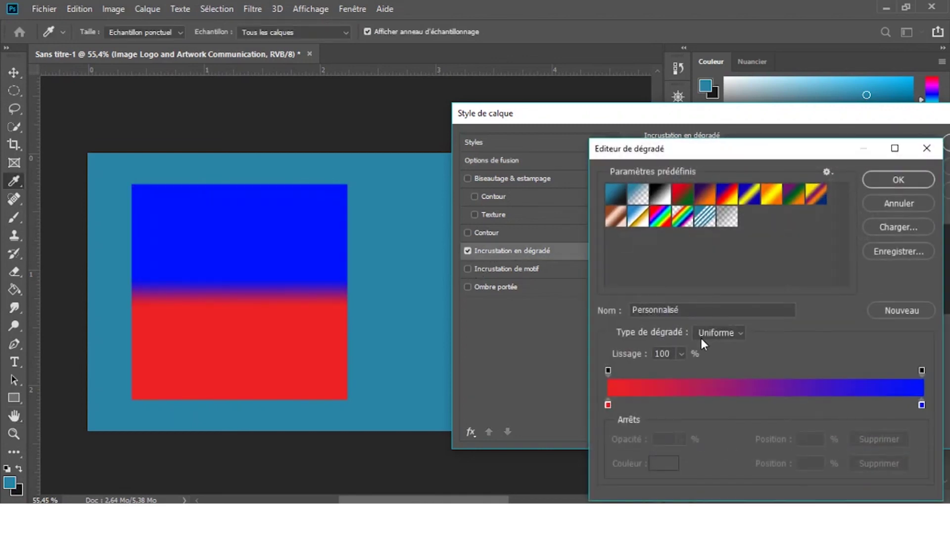
click(768, 404)
drag(768, 405, 783, 405)
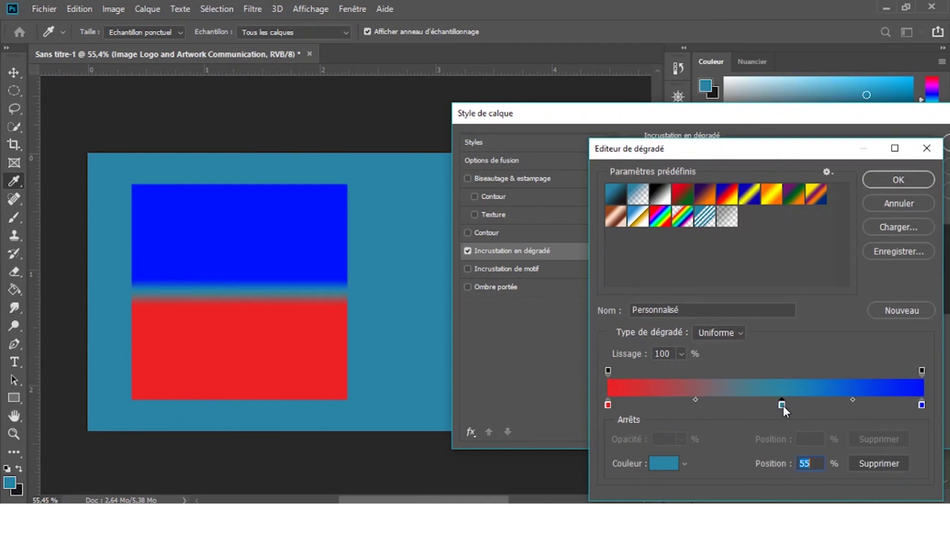
double_click(782, 405)
click(704, 274)
click(859, 259)
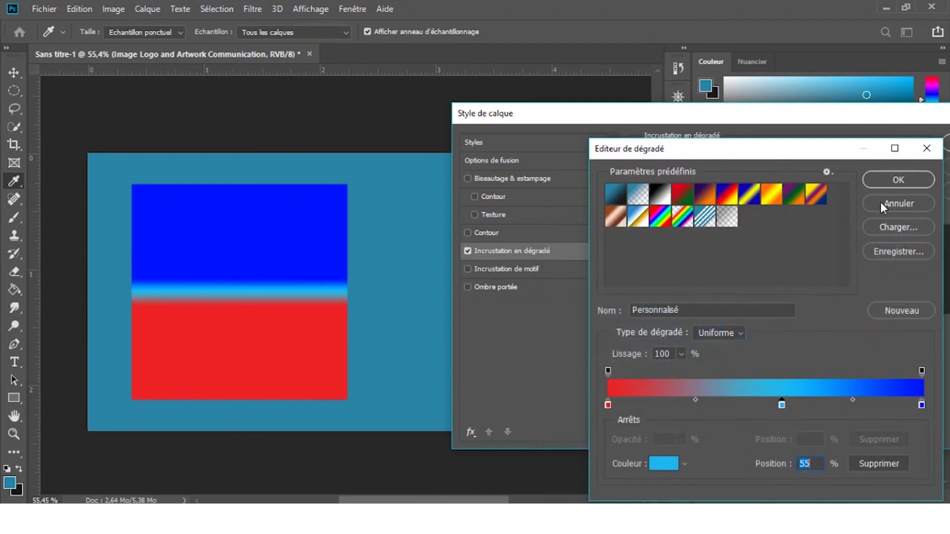
click(888, 181)
Set the gradient overlay's scale to 150% and its blend mode to Lumière tamisée, and apply the layer style
drag(725, 258, 785, 257)
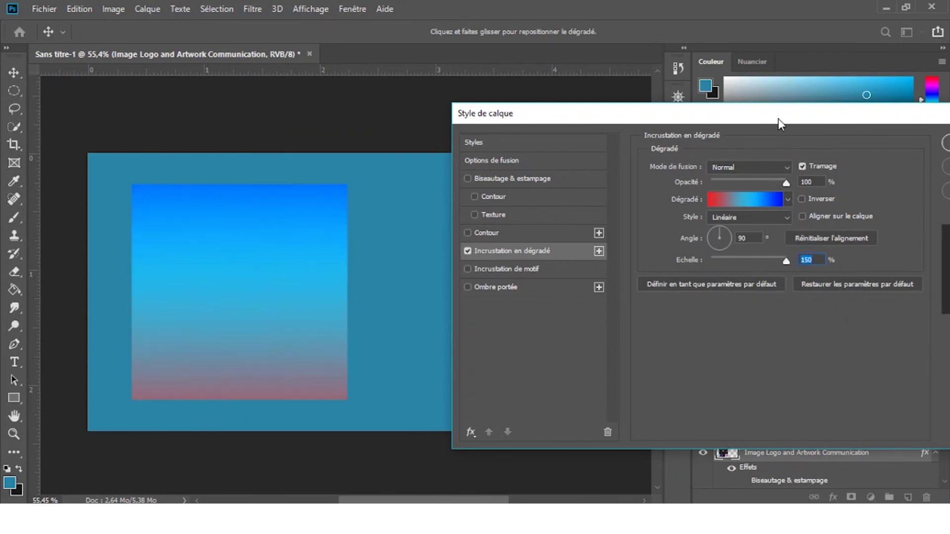
drag(780, 123, 624, 125)
click(595, 168)
click(570, 228)
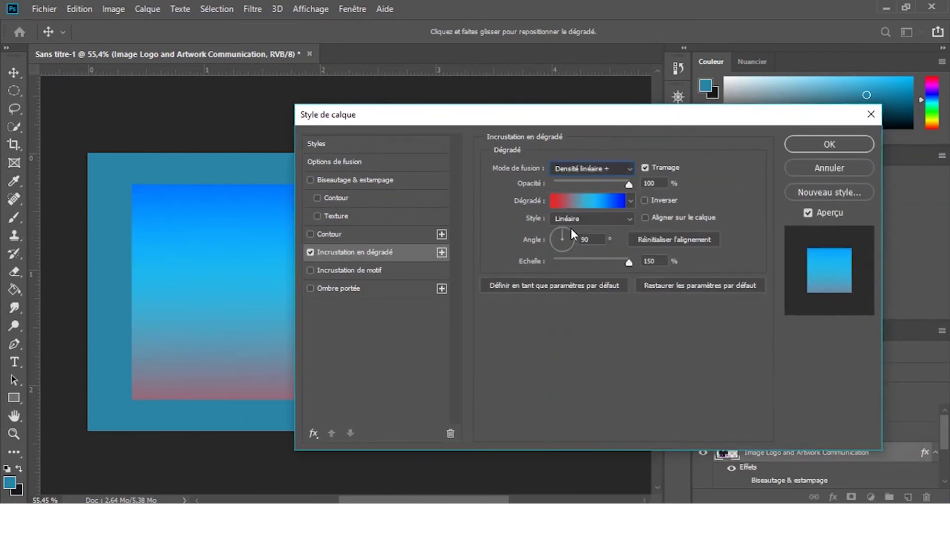
click(569, 170)
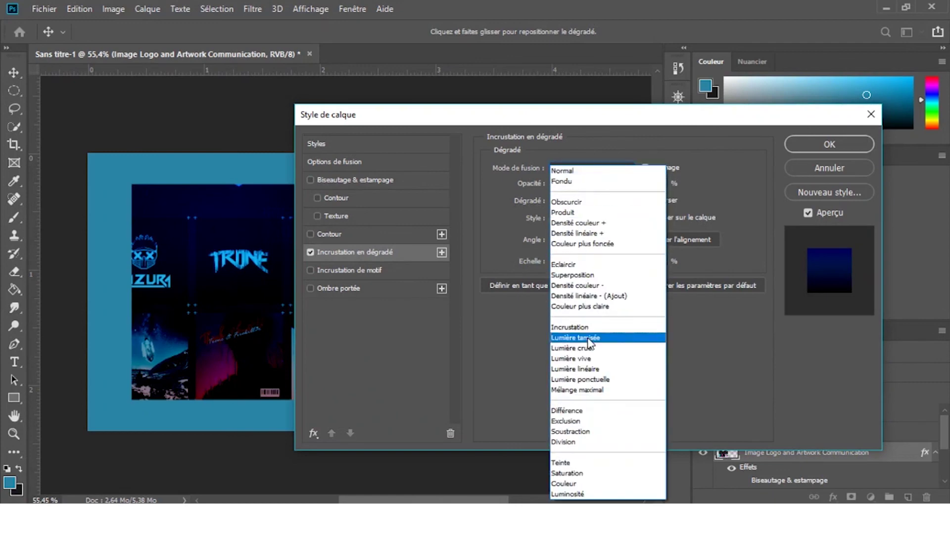
click(589, 340)
drag(503, 119, 521, 91)
click(832, 118)
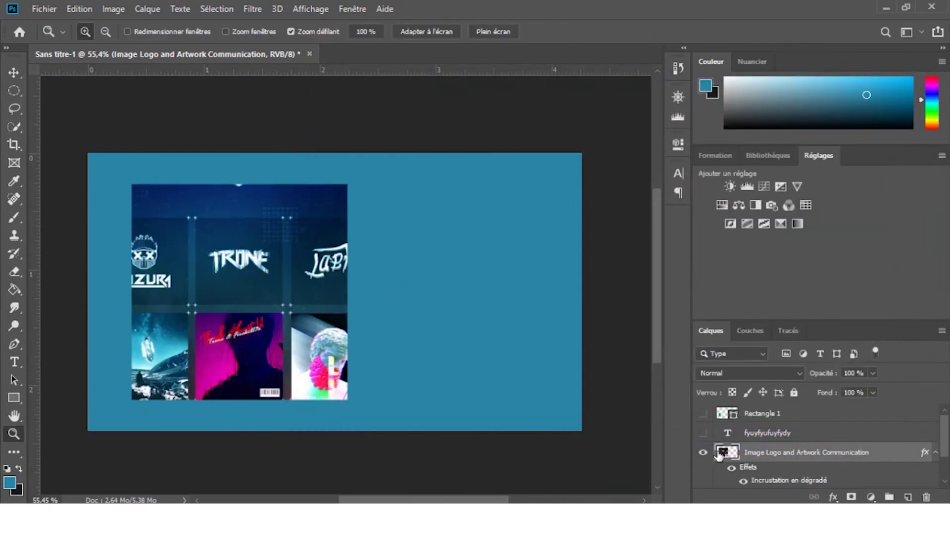
Try adding a Noir et blanc adjustment layer above the image and delete it
click(870, 497)
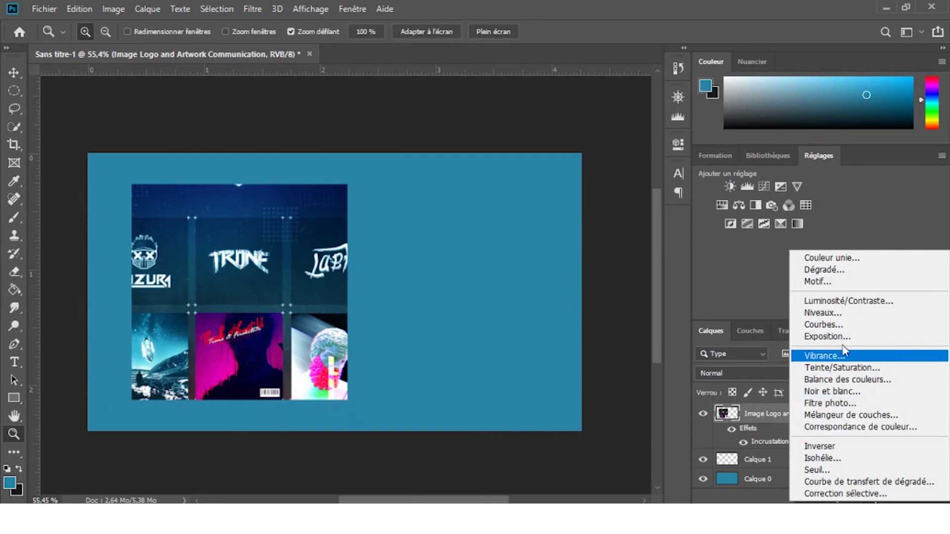
click(841, 393)
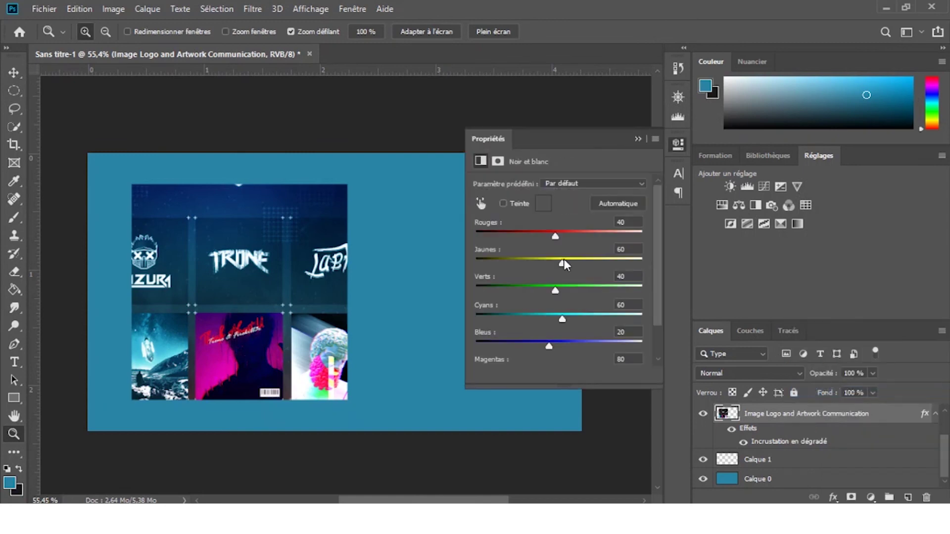
mouse_move(584, 139)
mouse_down()
mouse_move(627, 128)
mouse_move(581, 137)
mouse_up()
drag(805, 415, 926, 496)
Add a layer mask to the image layer, display the mask alone on the canvas and select the Brush tool
click(851, 496)
alt+click(757, 419)
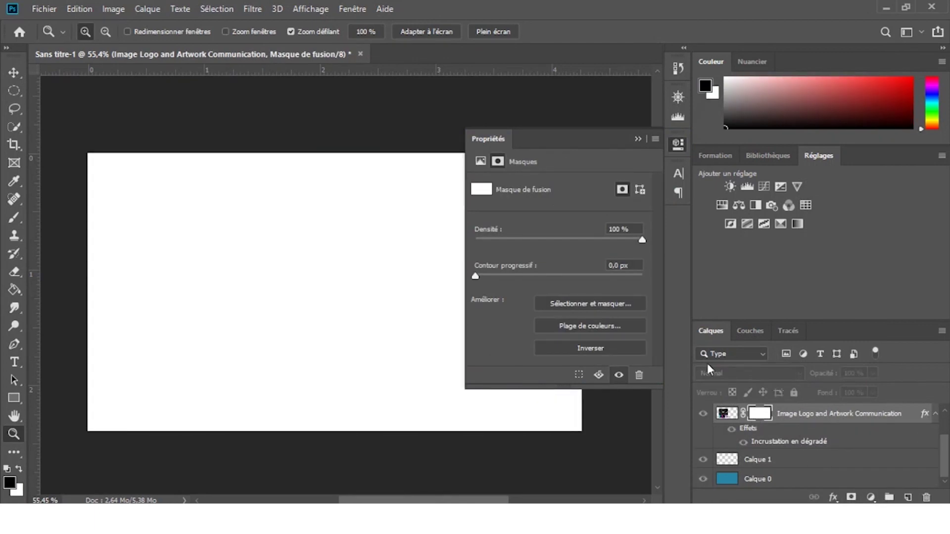
click(637, 139)
key(b)
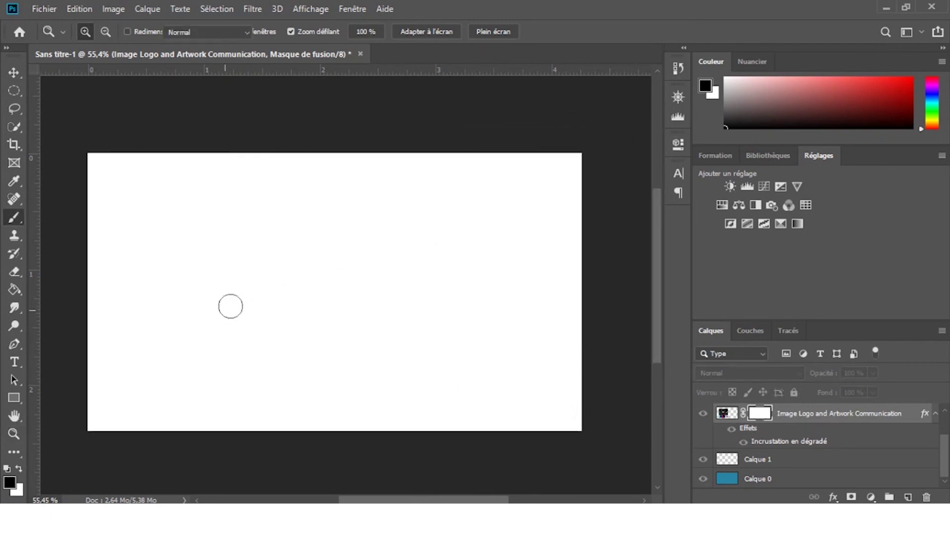
Return to the normal image view and paint black on the layer mask to hide the right-hand part of the image
click(719, 416)
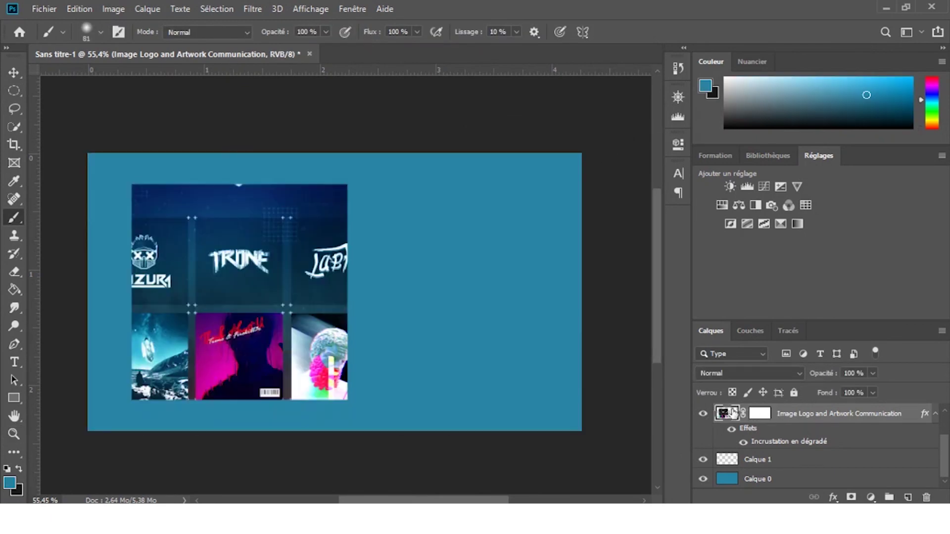
click(761, 418)
mouse_move(343, 193)
mouse_down()
mouse_move(354, 466)
mouse_move(331, 452)
mouse_move(328, 292)
mouse_move(300, 171)
mouse_move(302, 298)
mouse_up()
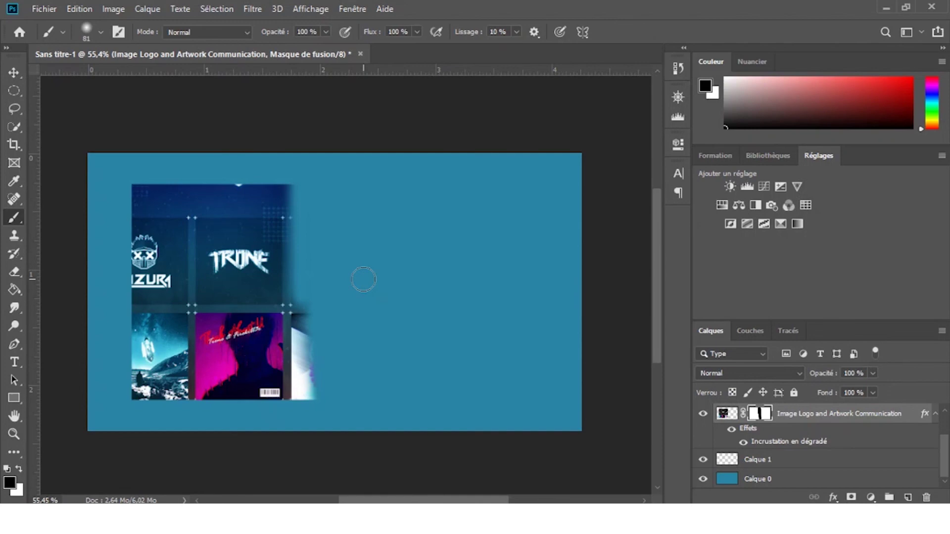
Preview the painted mask alone on the canvas, return to the image and disable the layer mask
alt+click(764, 416)
alt+click(765, 417)
shift+click(765, 417)
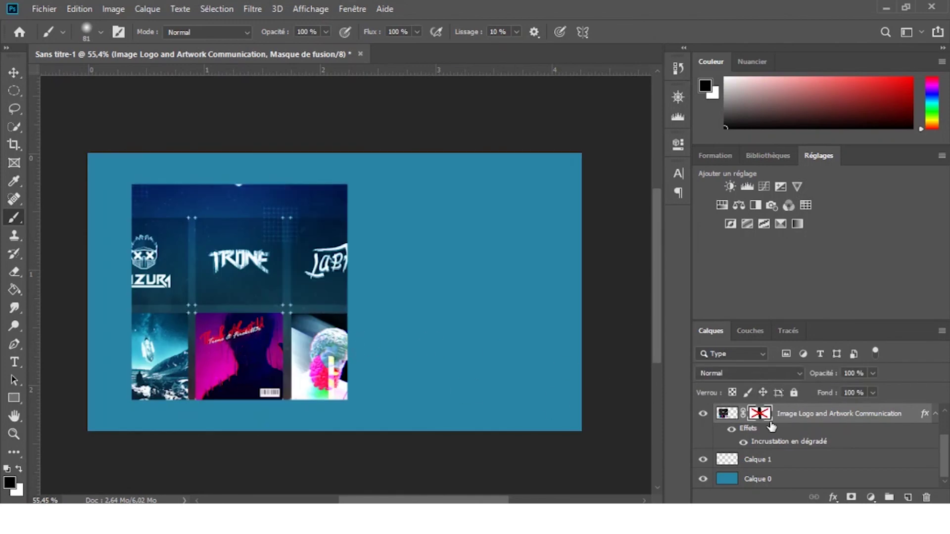
shift+click(765, 416)
shift+click(765, 415)
shift+click(766, 416)
shift+click(766, 416)
Try lowering the image layer's Opacité and Fond, and restore both to 100%
scroll(768, 436, up, 2)
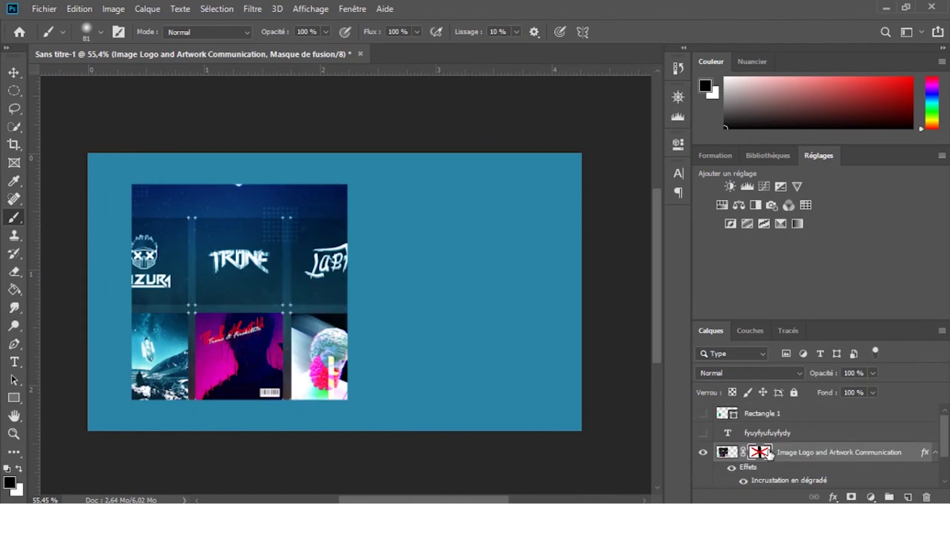
click(872, 373)
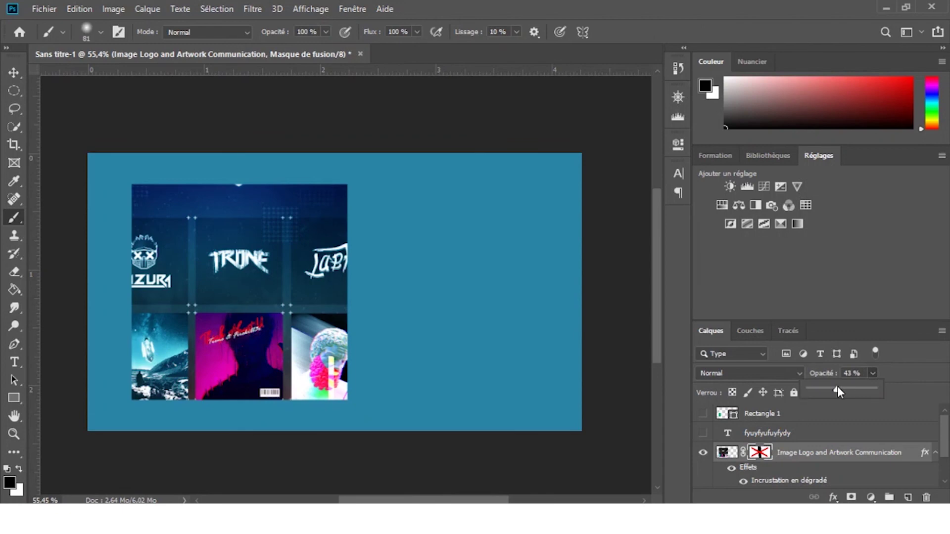
drag(870, 385, 866, 381)
click(923, 366)
click(873, 393)
drag(829, 410, 900, 406)
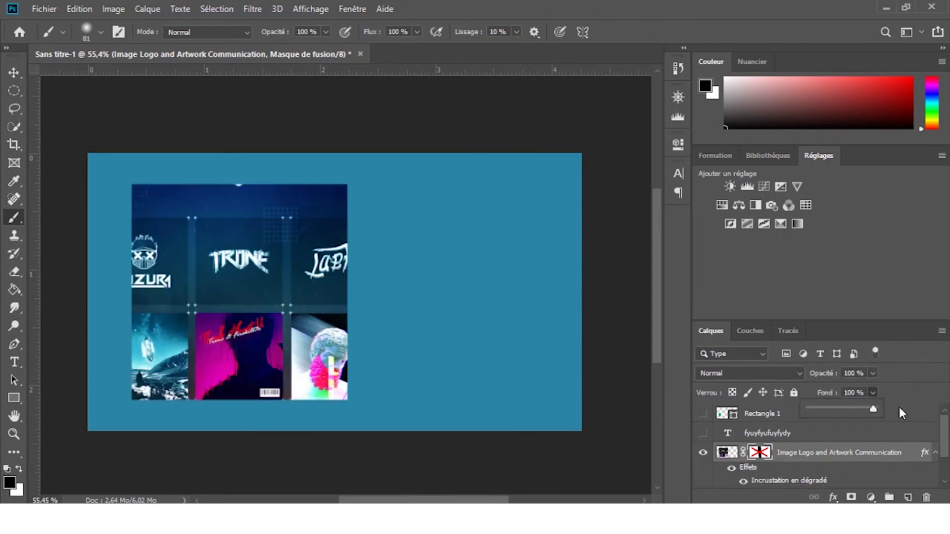
Try the Lumière crue blend mode on the image layer, and set its blend mode to Division
click(728, 374)
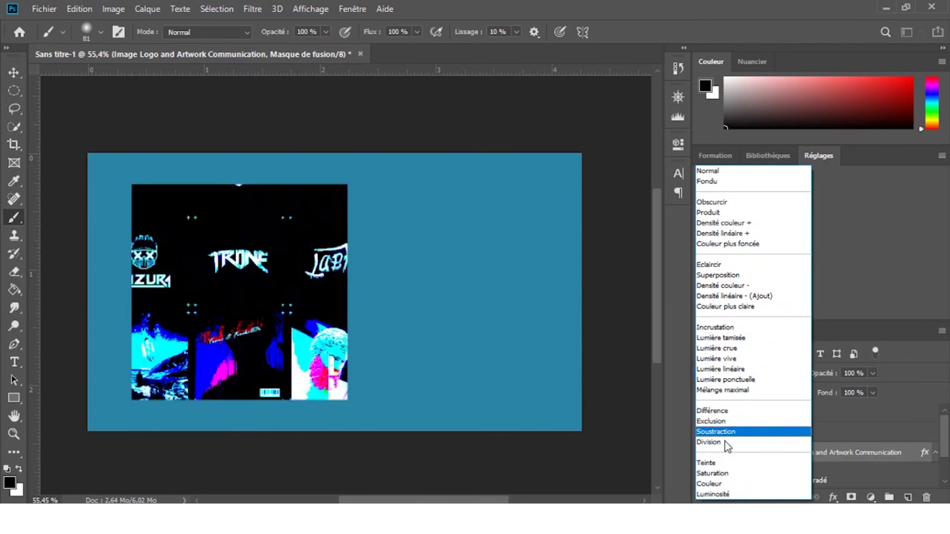
click(725, 348)
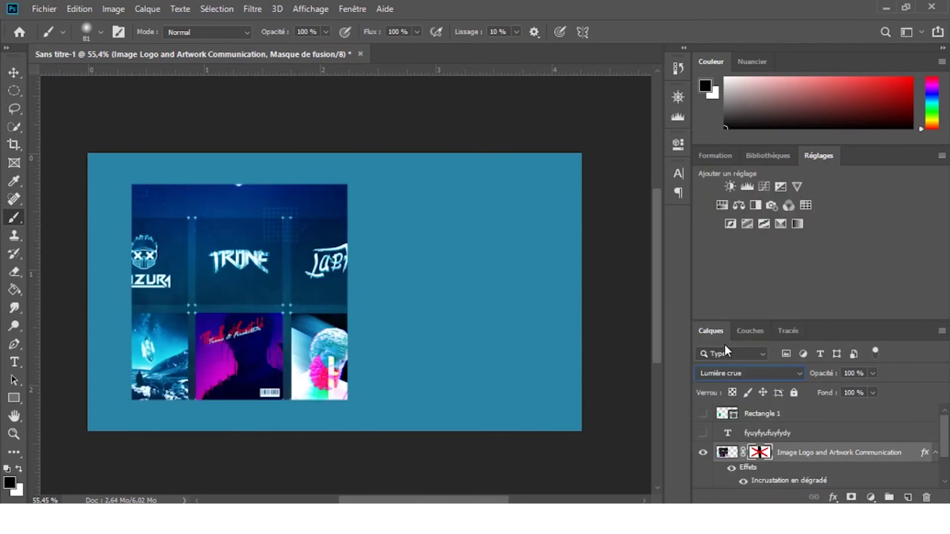
click(724, 372)
click(731, 442)
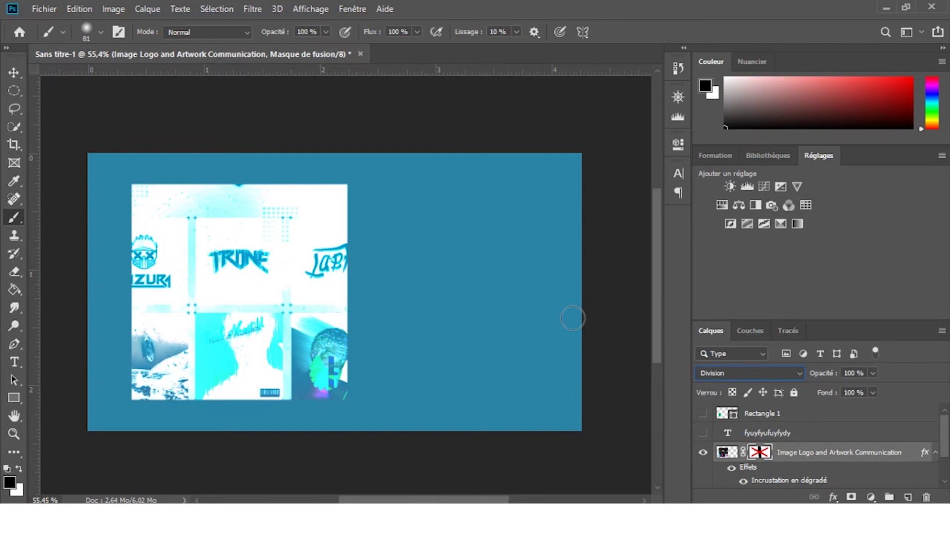
click(604, 522)
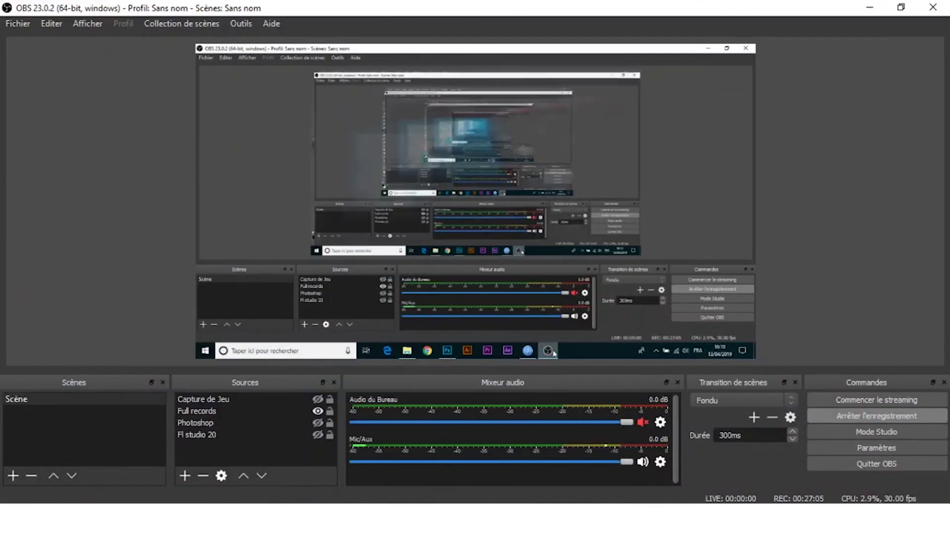